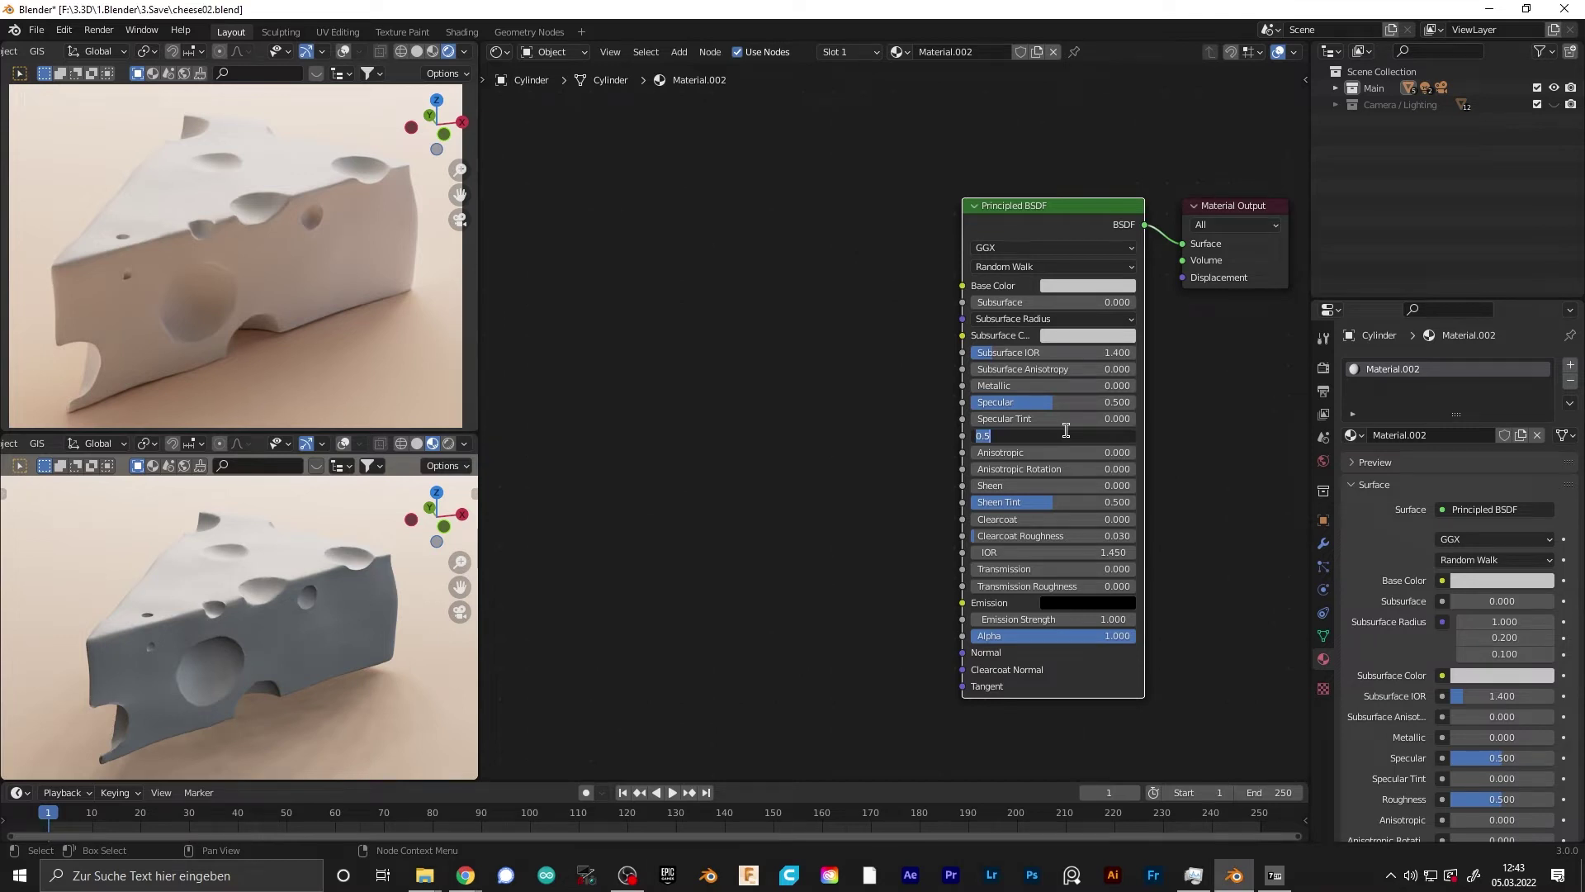
Set the Principled BSDF's Roughness to 0.35 and both its Subsurface IOR and IOR to 1.42
key("Return")
left_click(1100, 350)
type("1.42")
key("Return")
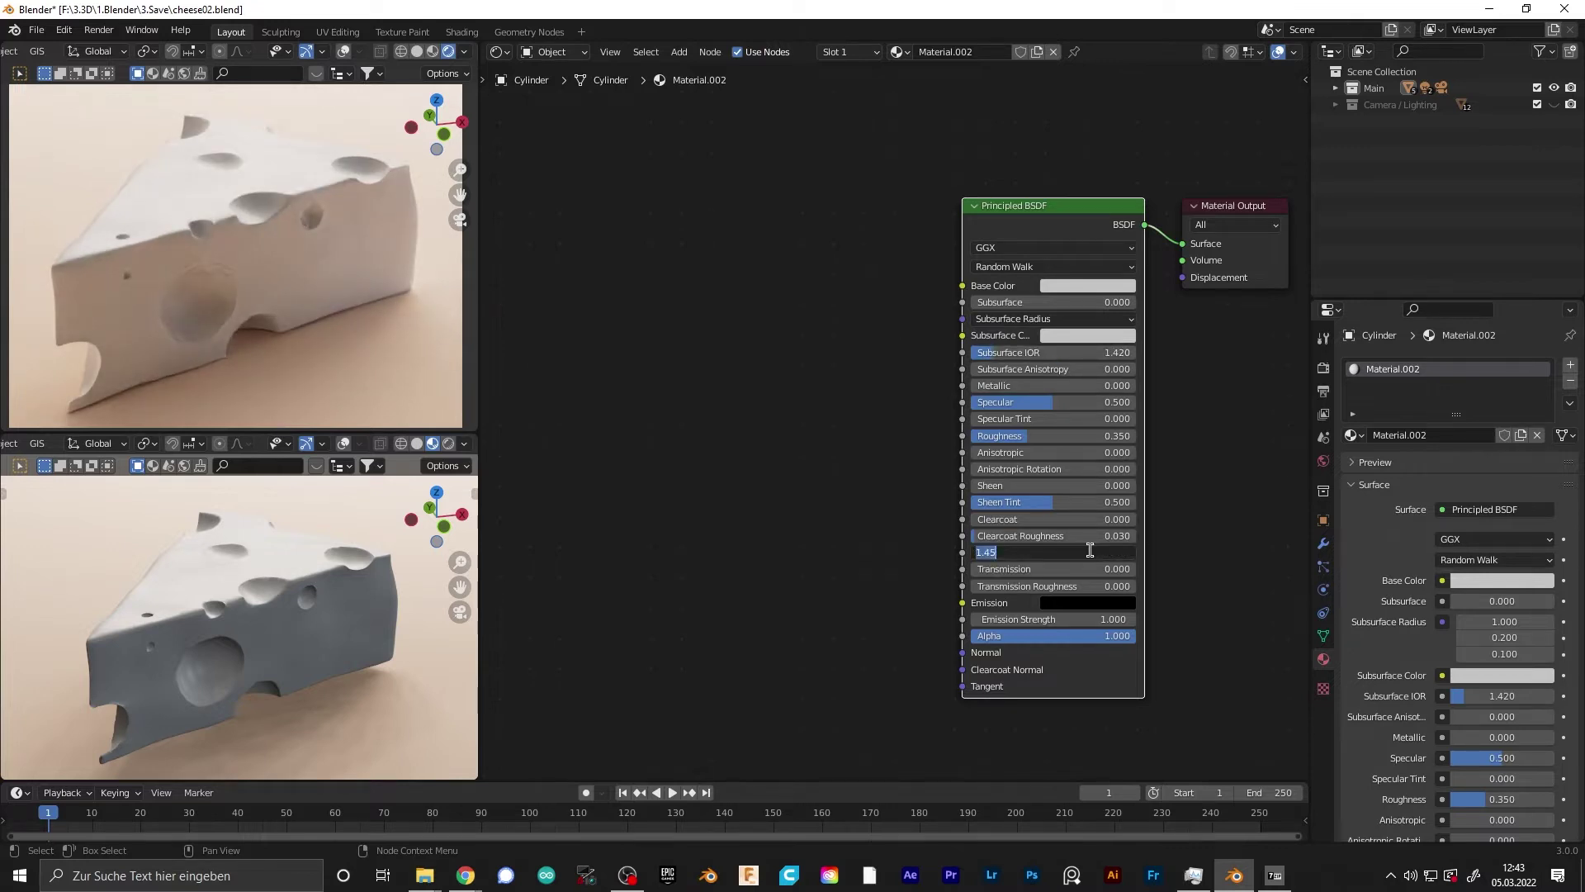
left_click(1092, 552)
type("1.42")
key("Return")
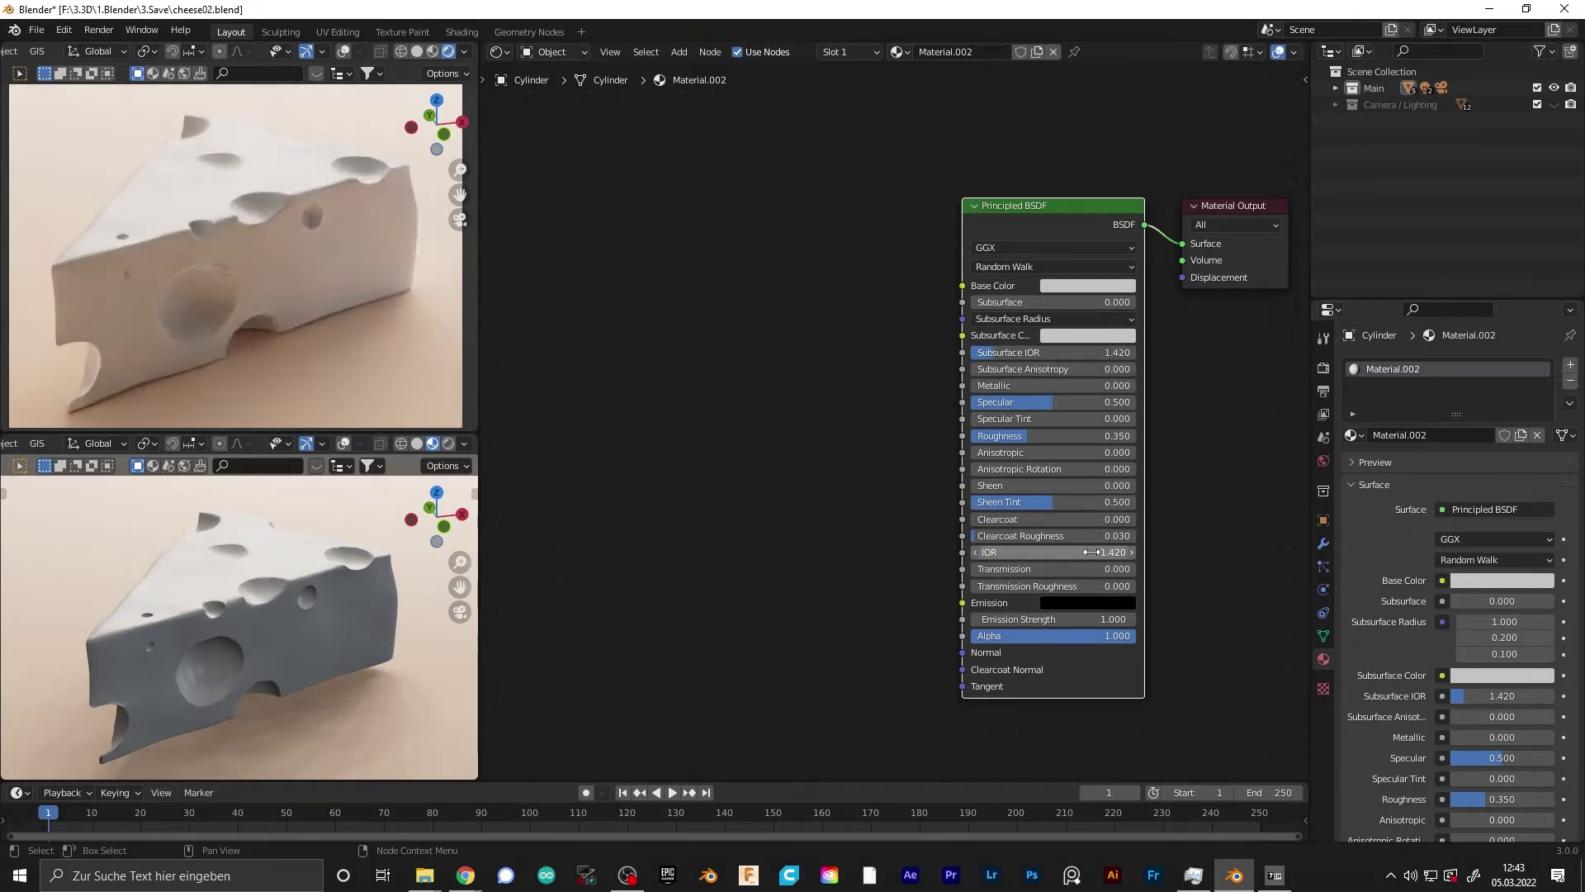
Lower the Principled BSDF's Subsurface amount
middle_click_drag(1018, 301, 1006, 312)
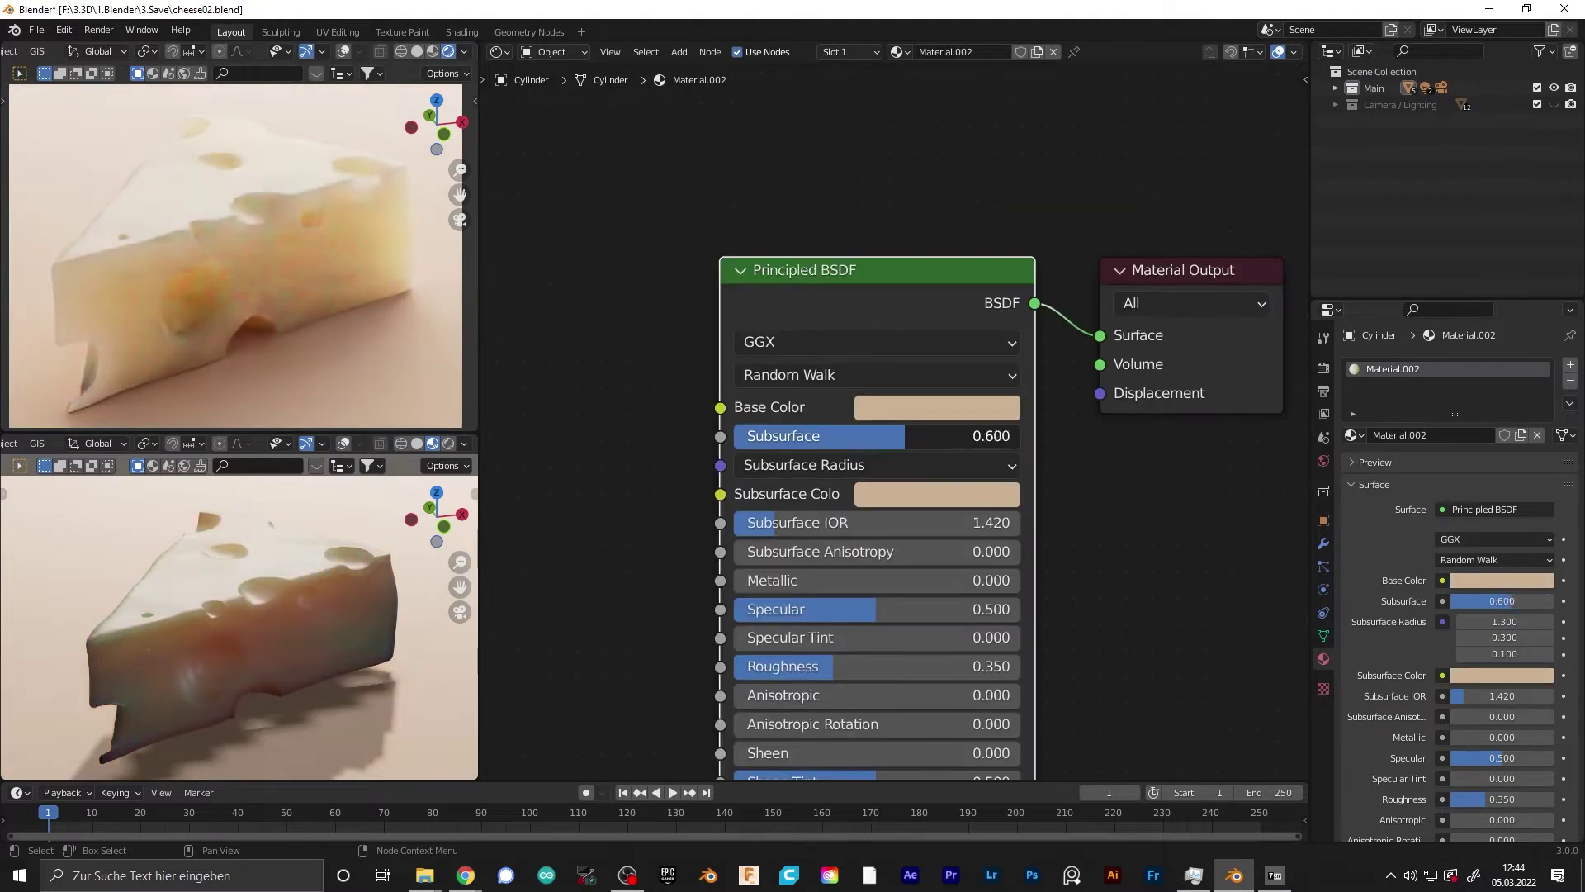
left_click_drag(905, 436, 806, 436)
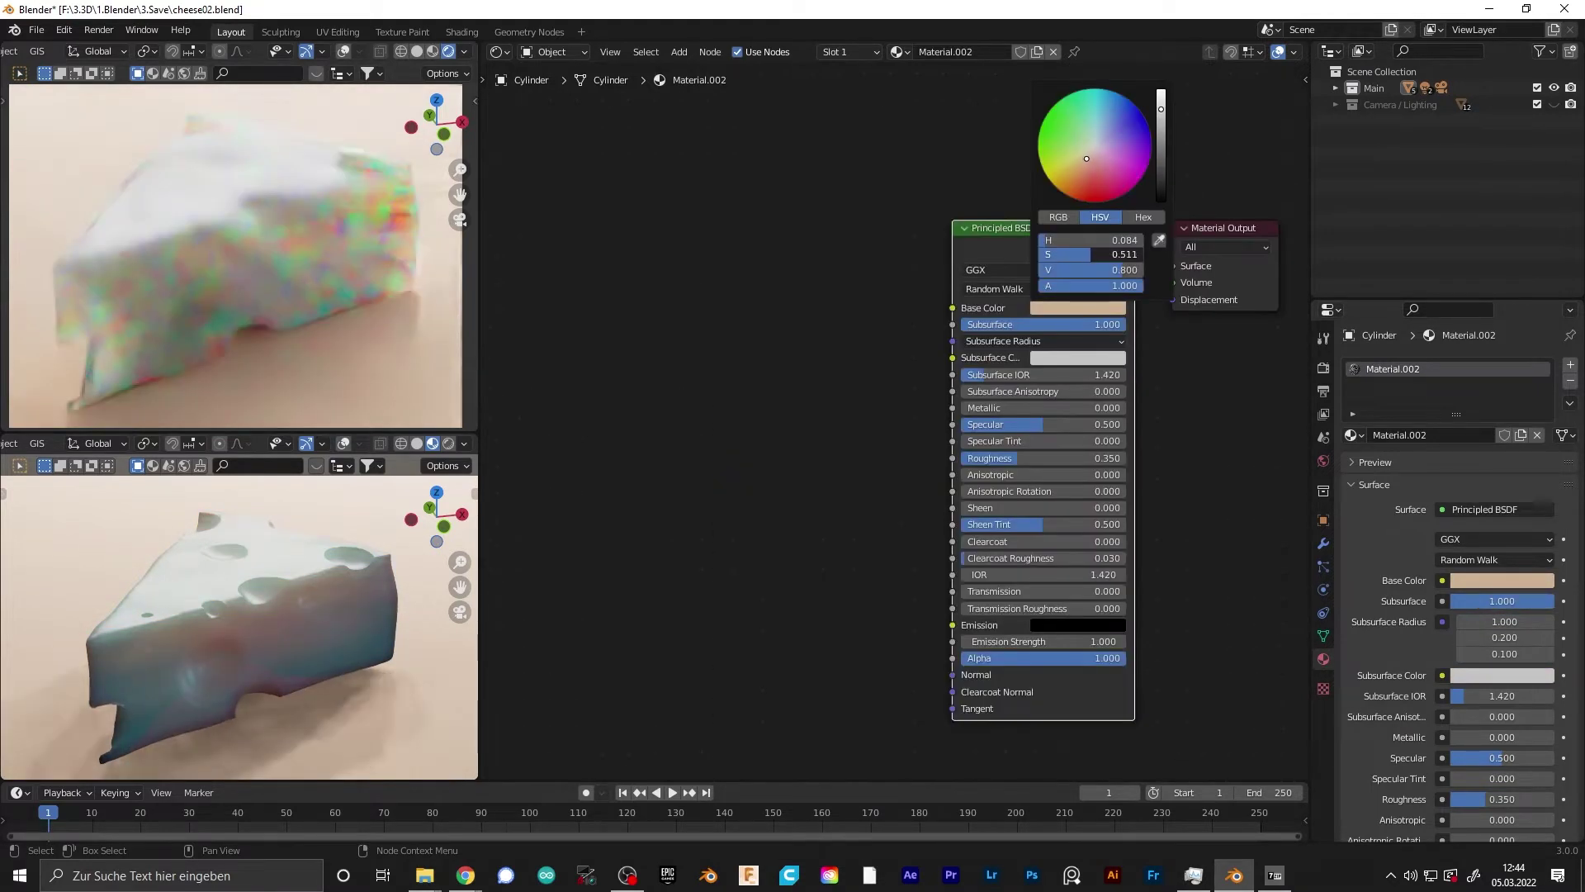
Set the Base Color's saturation to 0.5 and copy that color to the Subsurface Color
left_click(1088, 255)
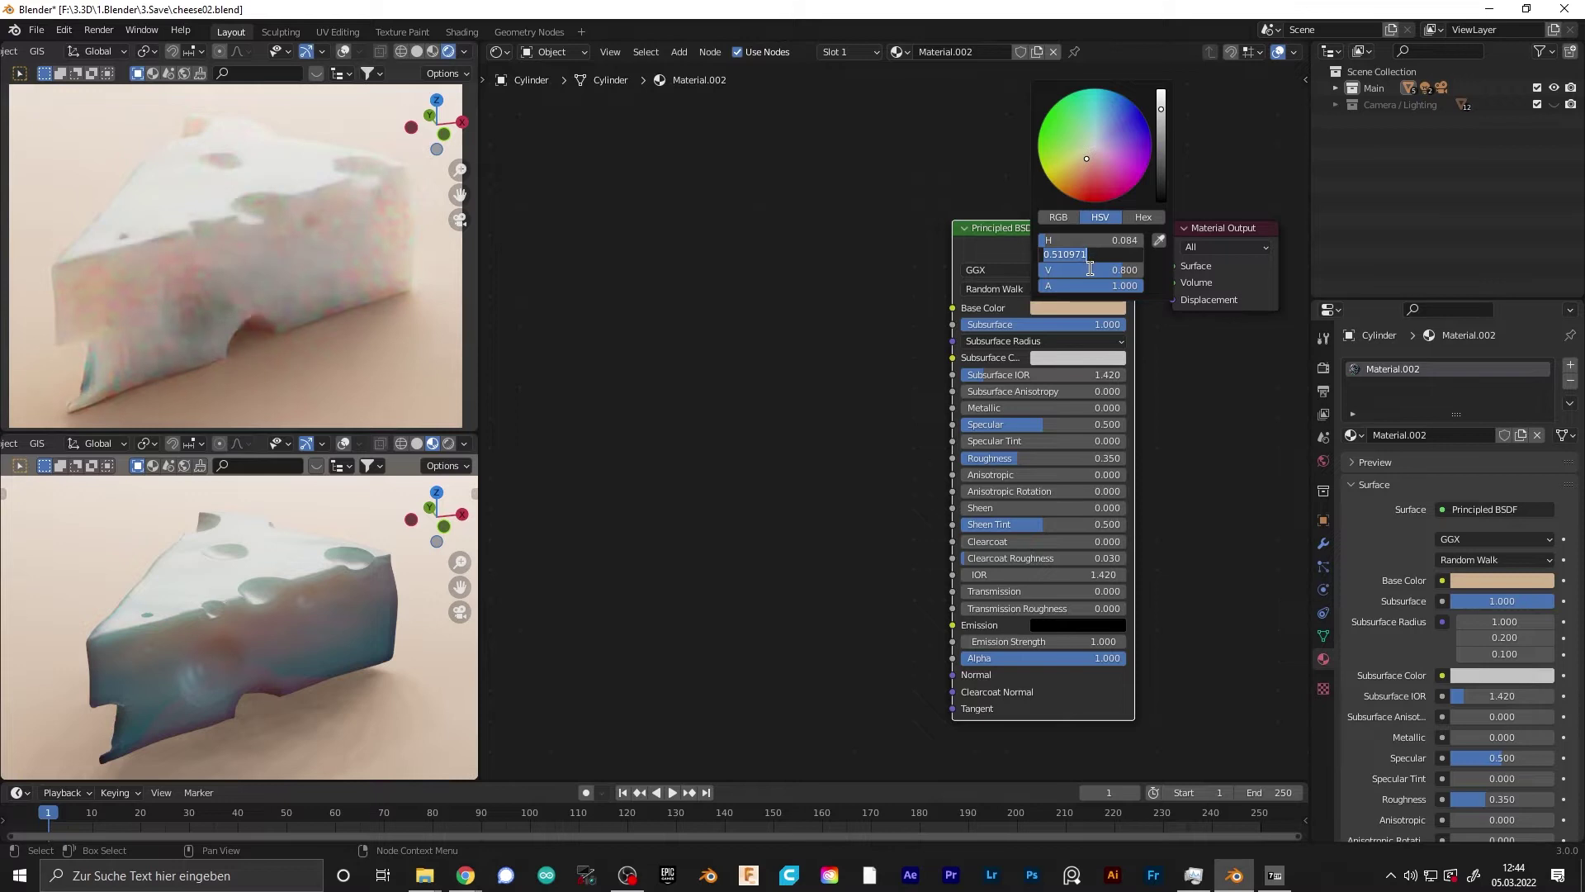
type("0.5")
key("Return")
left_click_drag(1072, 309, 1084, 365)
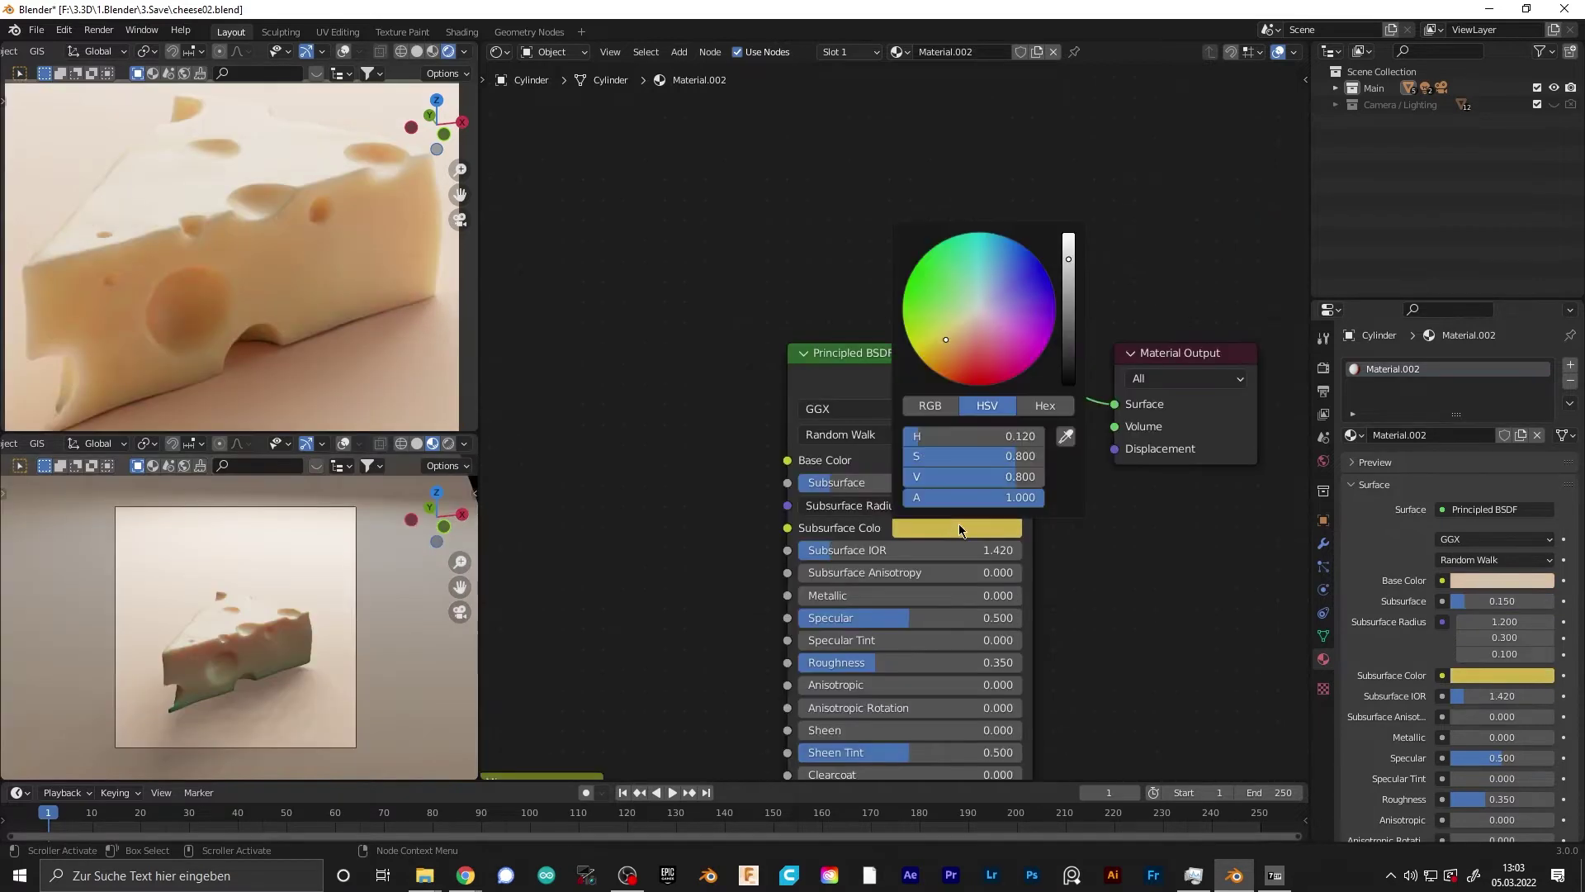
Increase the saturation of the Principled BSDF's Subsurface Color for a stronger yellow
double_click(998, 460)
type(".")
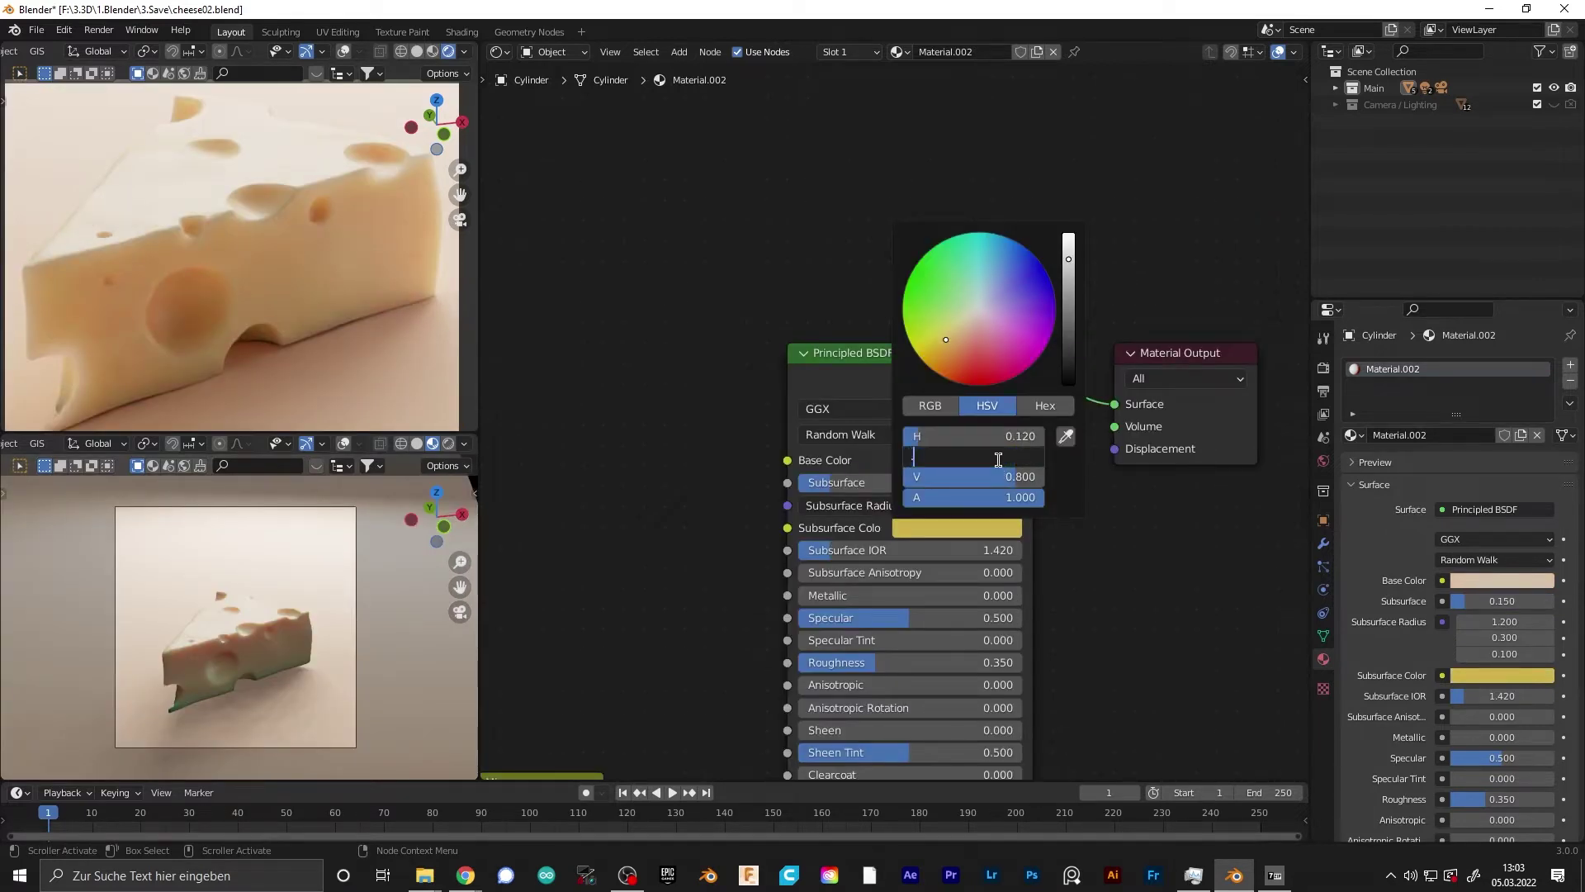
type("8")
key("Return")
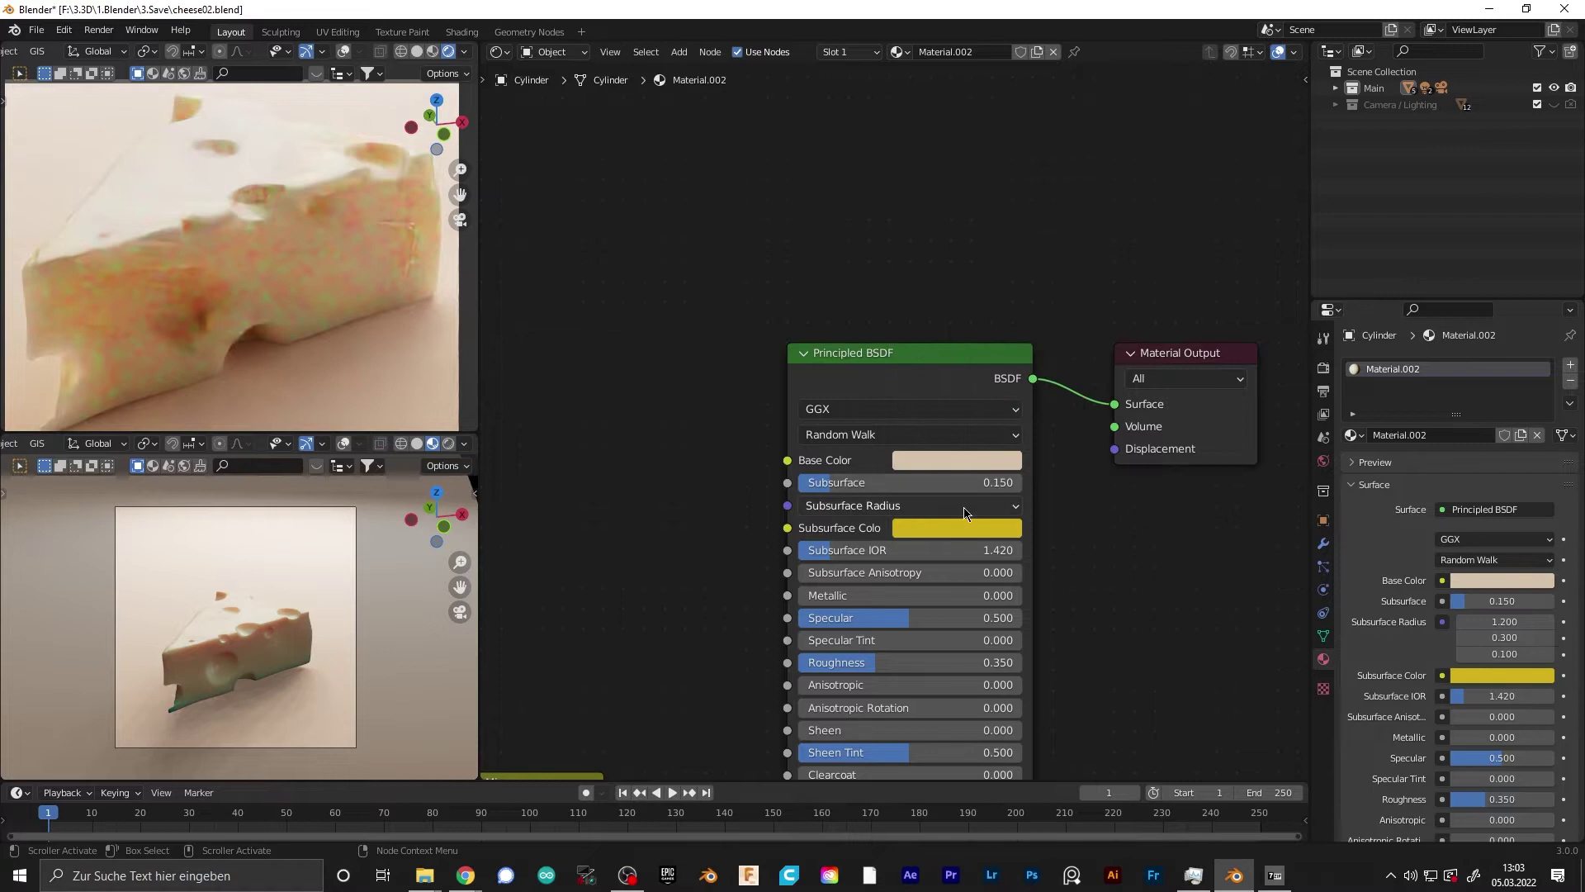
Set the three Subsurface Radius values of the Principled BSDF to 1.0, 0.2 and 0.05
left_click(978, 507)
left_click(885, 528)
type("1")
key("Return")
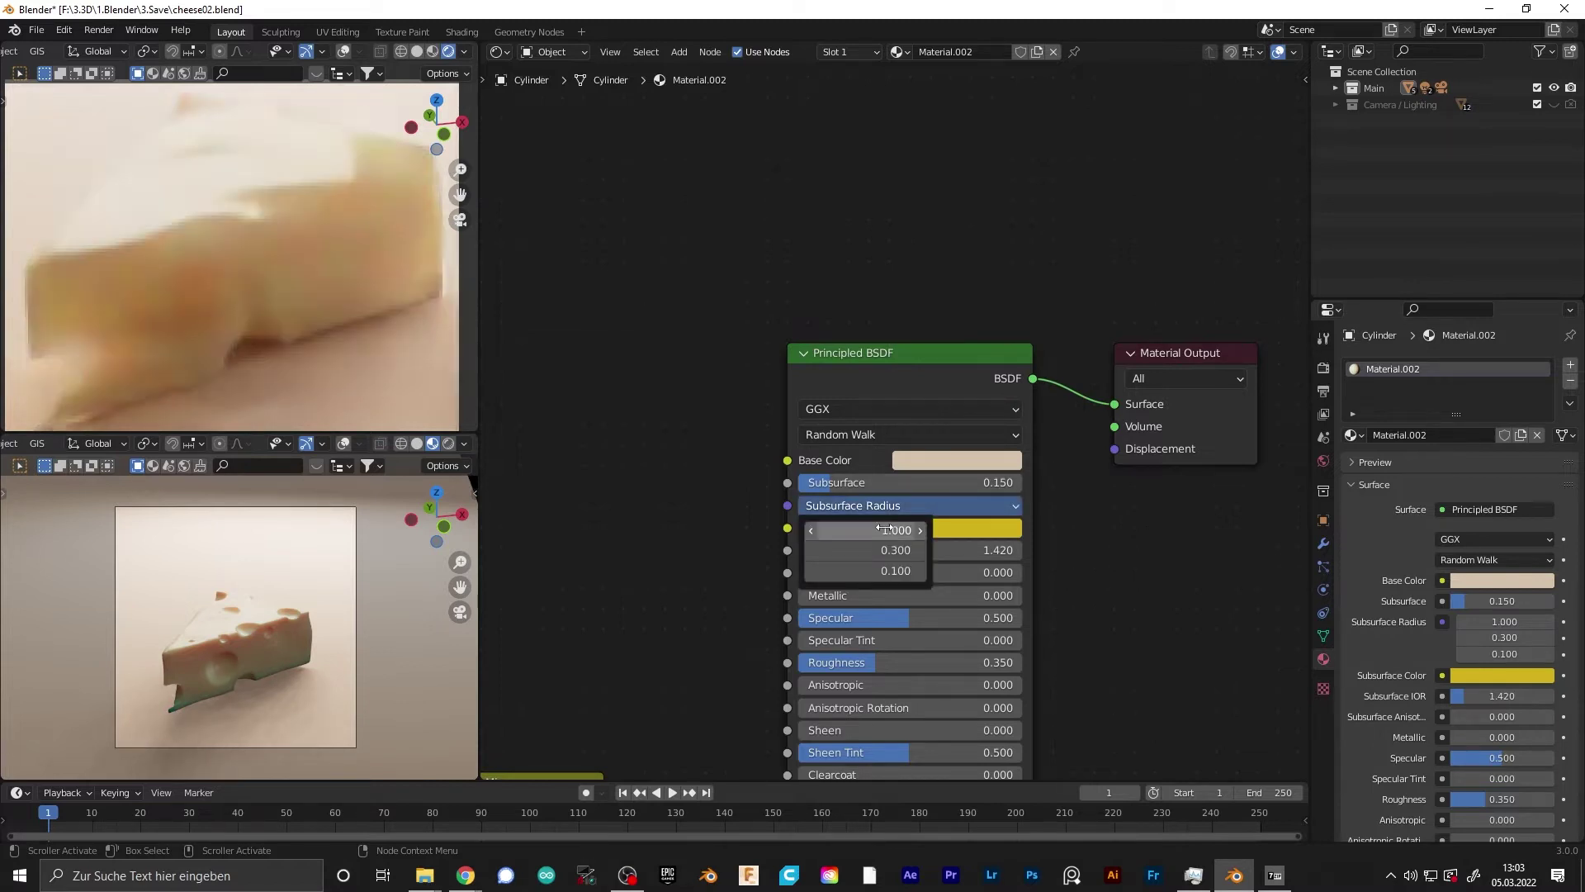
left_click(888, 546)
type("0.3")
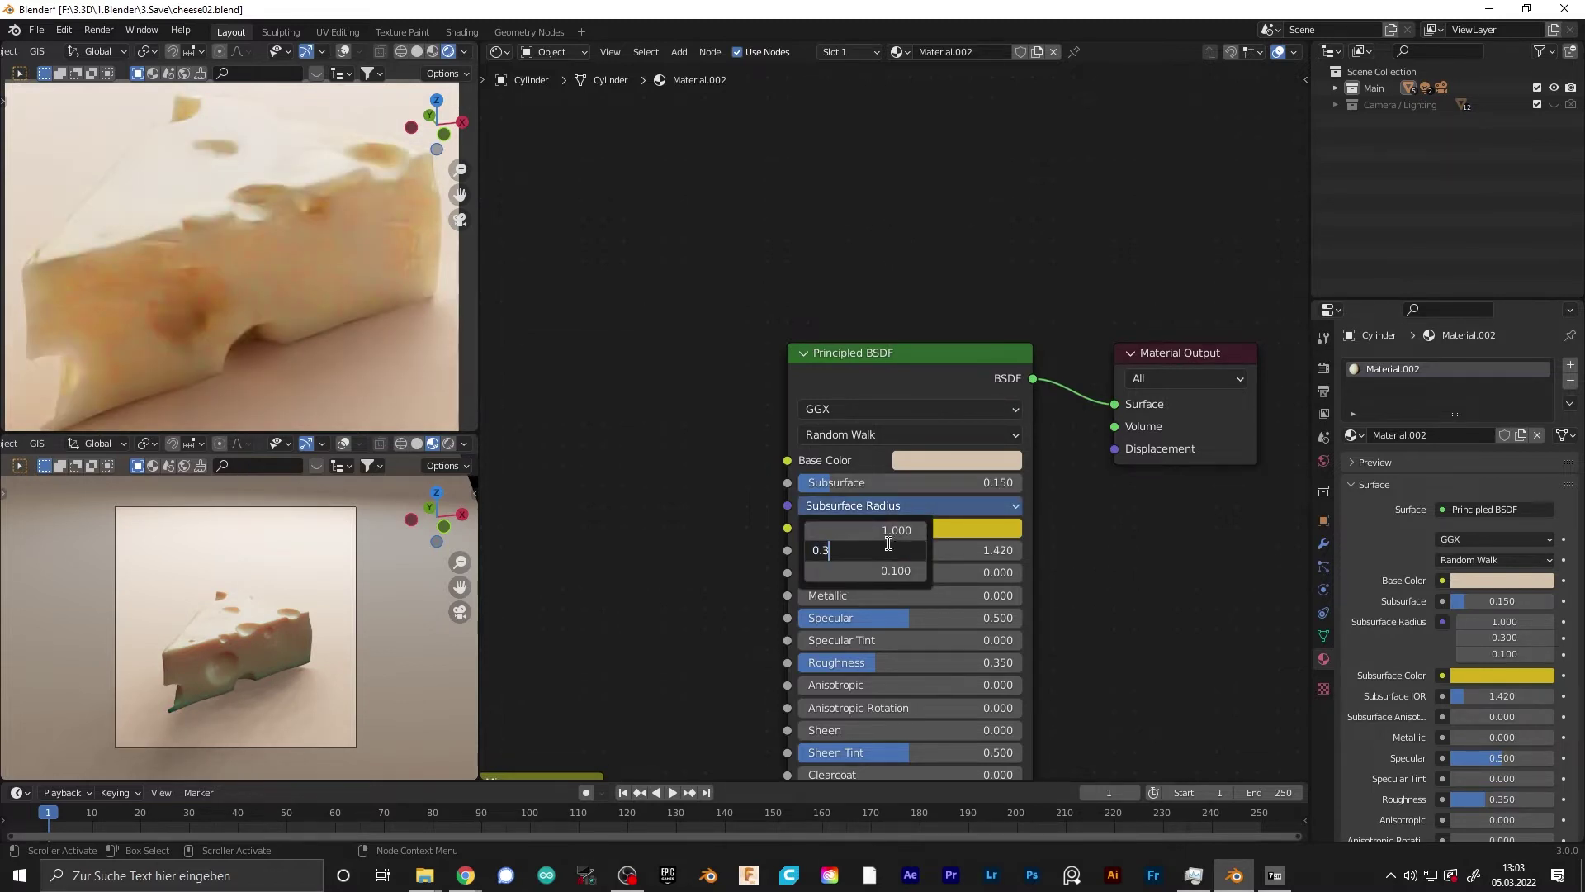
left_click(883, 571)
type("0.1")
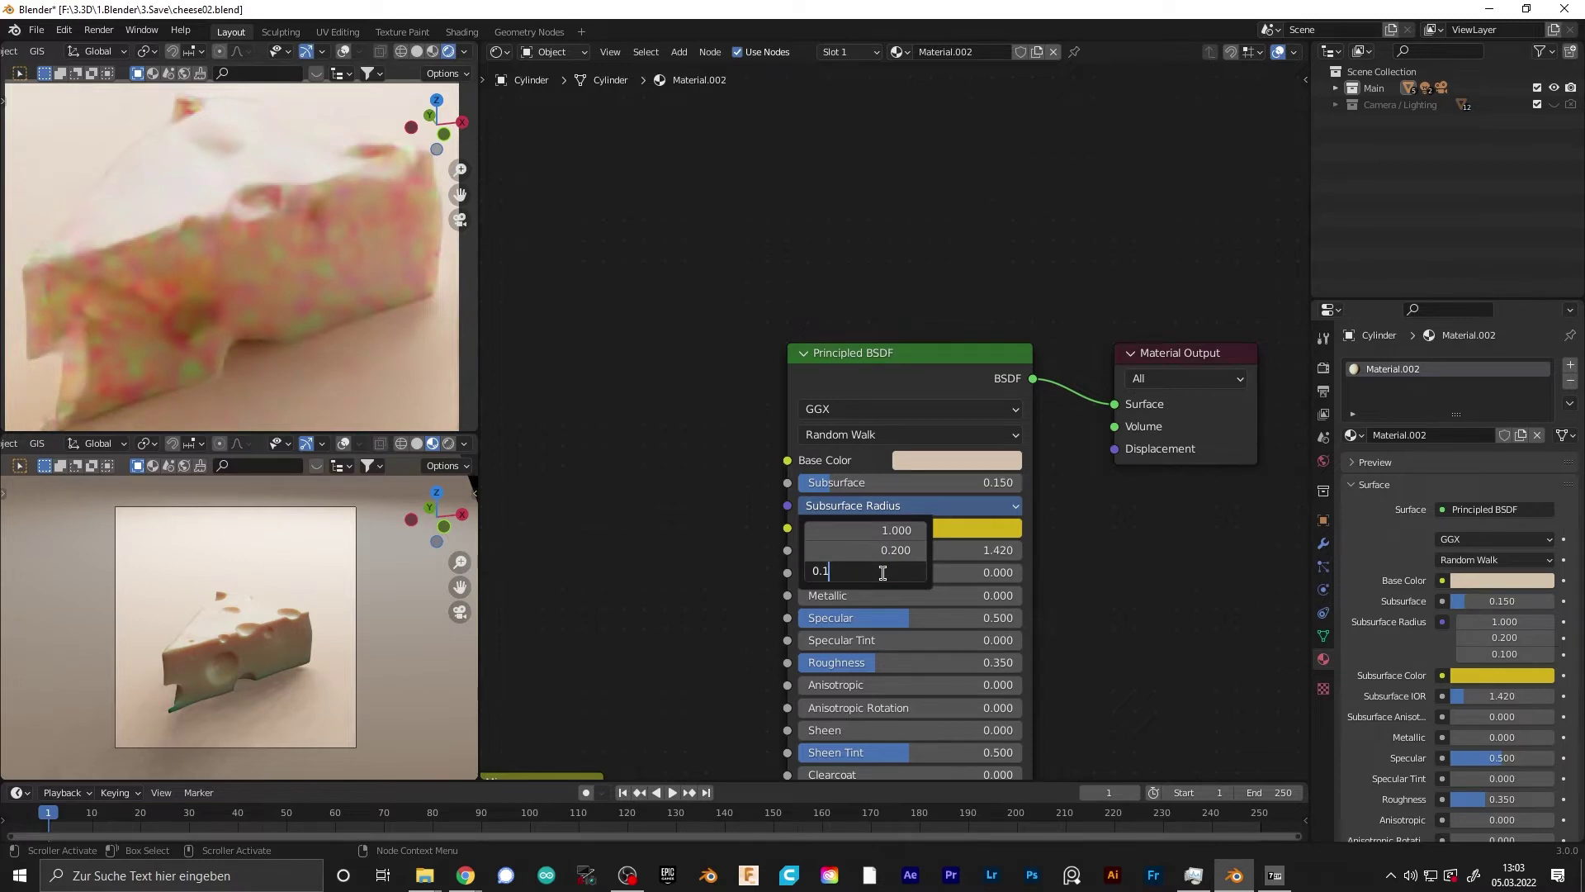
key("BackSpace")
type("05")
key("Return")
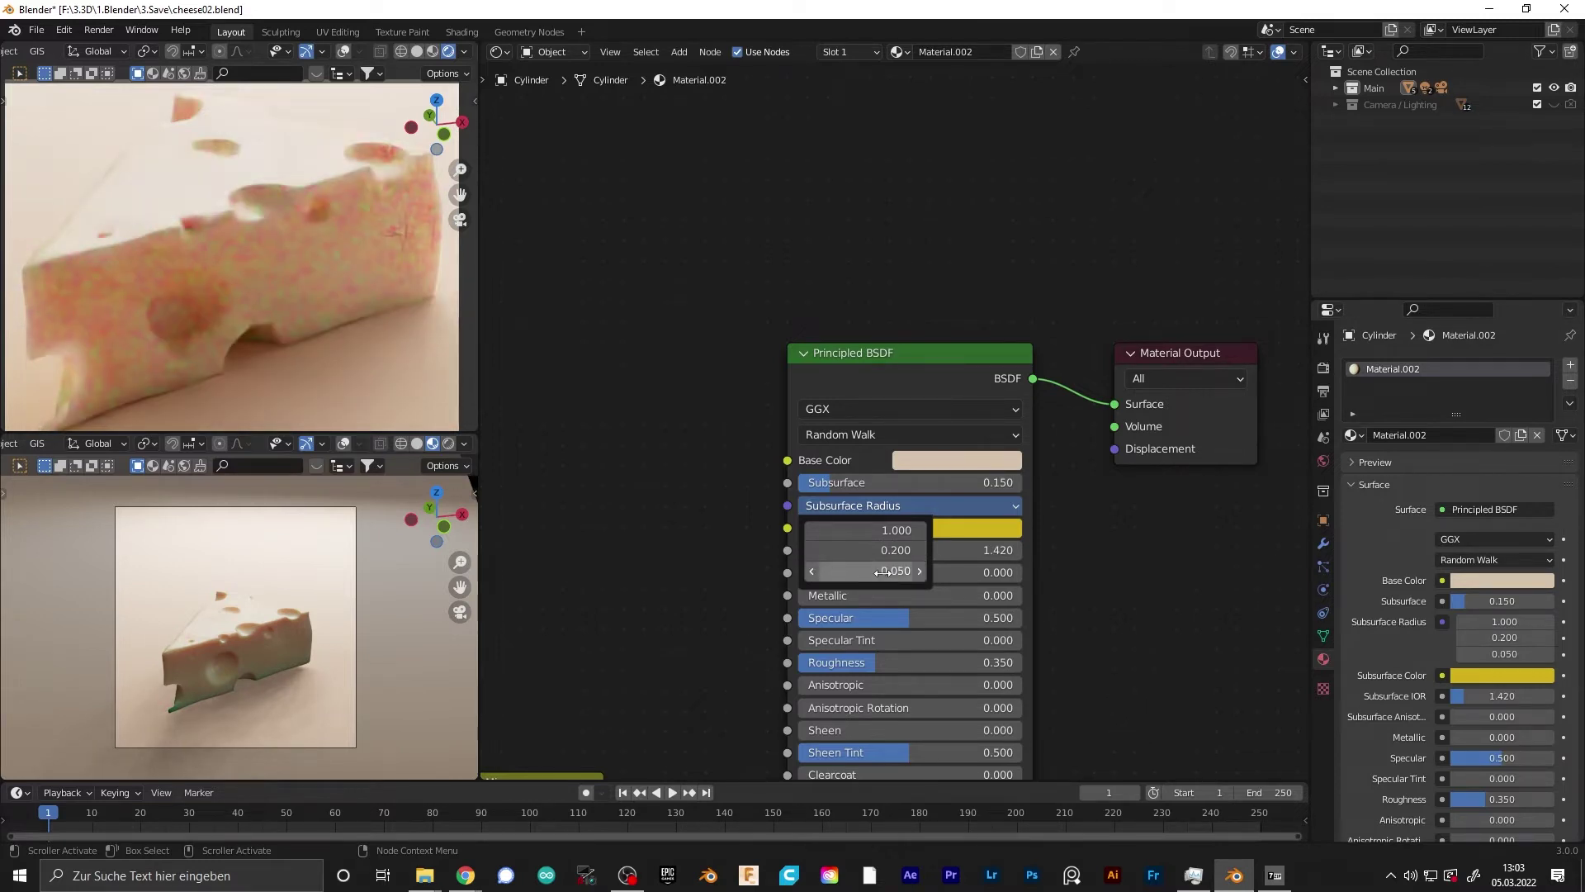
Set the second Subsurface Radius value to 0.1
left_click(882, 552)
type("0.2")
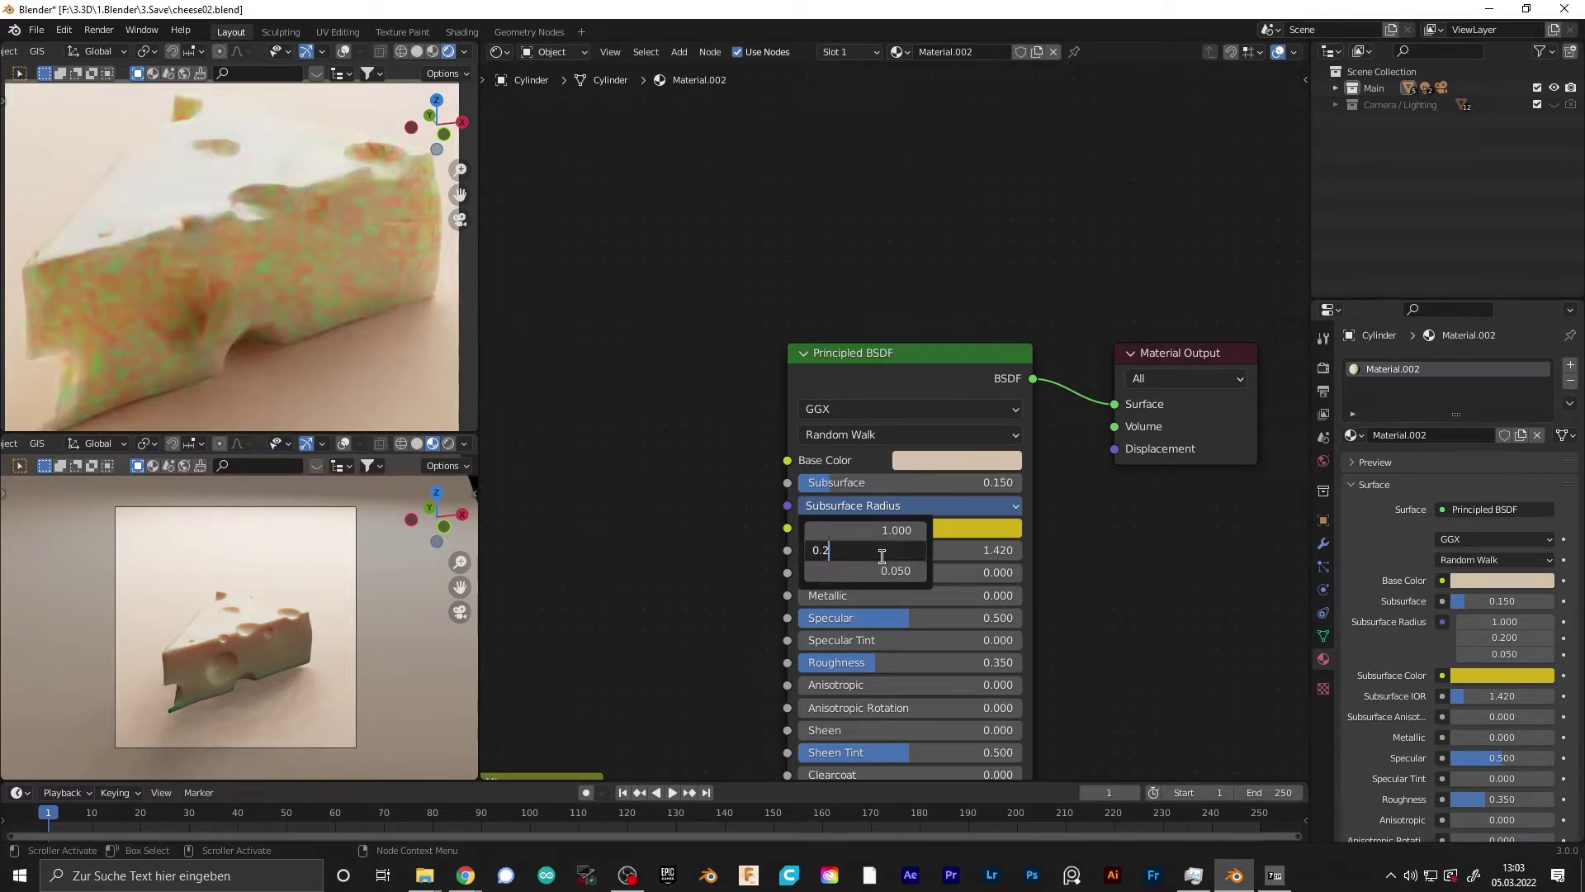
key("BackSpace")
type("1")
key("Return")
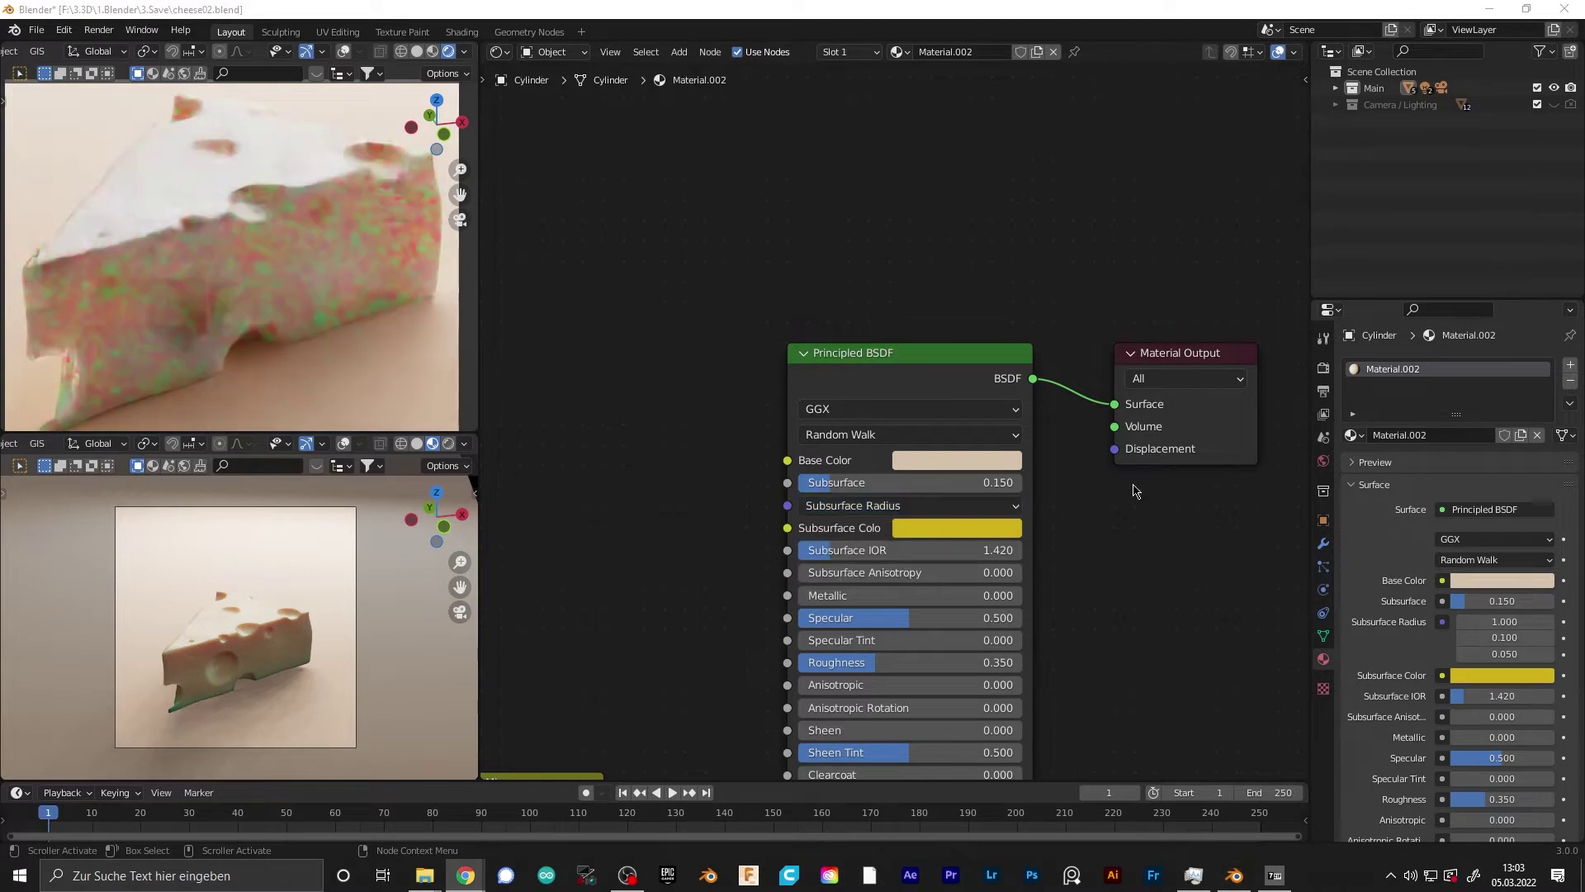
Set the second Subsurface Radius value to 0.2
left_click(908, 505)
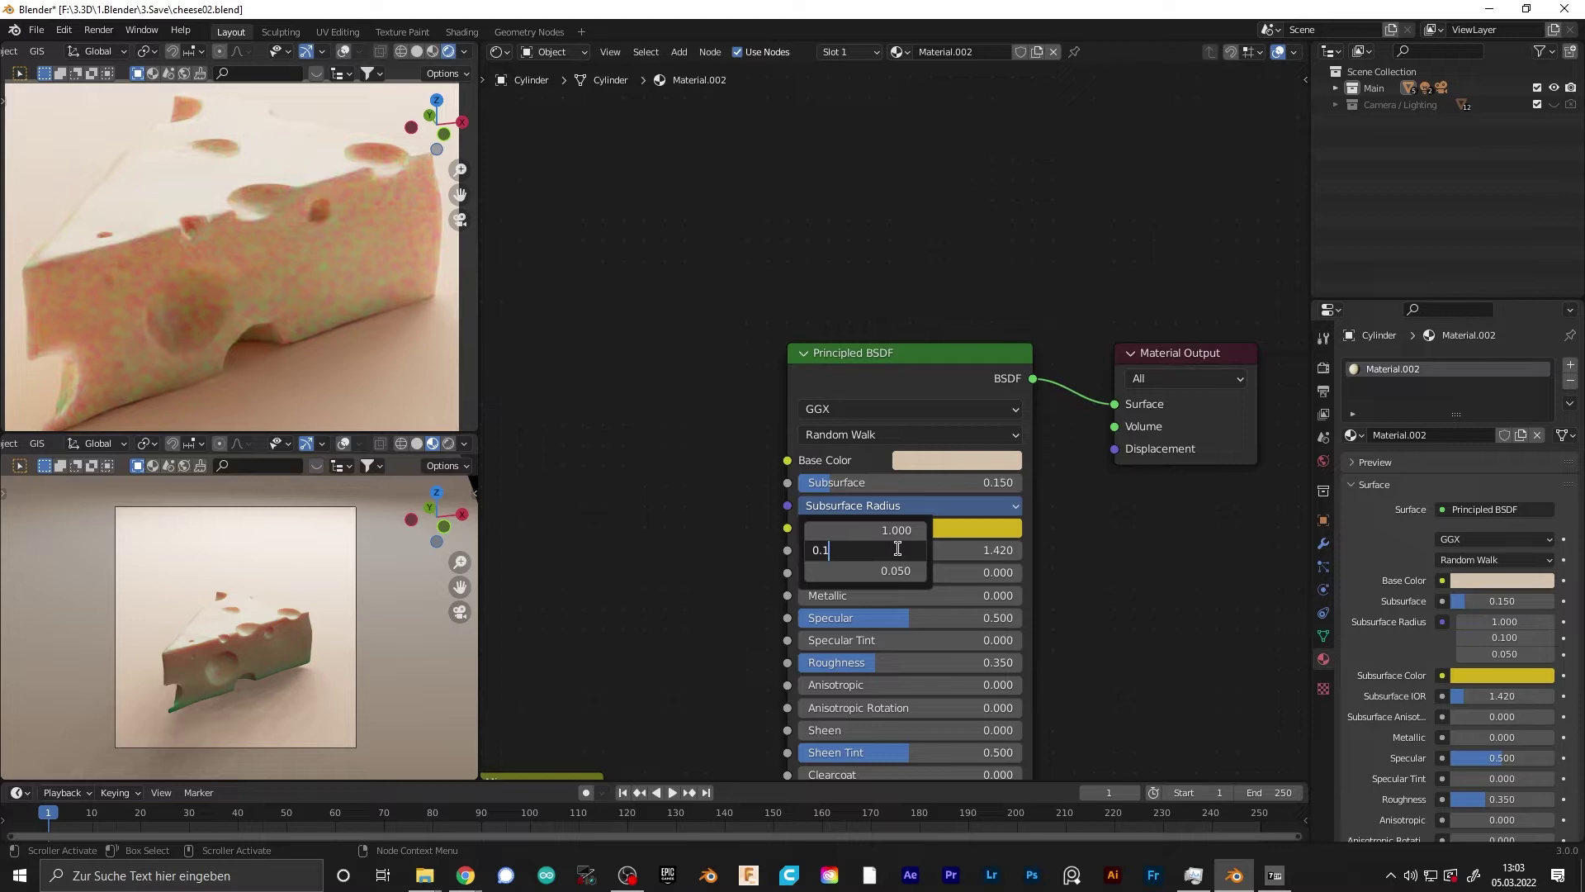
key("BackSpace")
type("2")
key("Return")
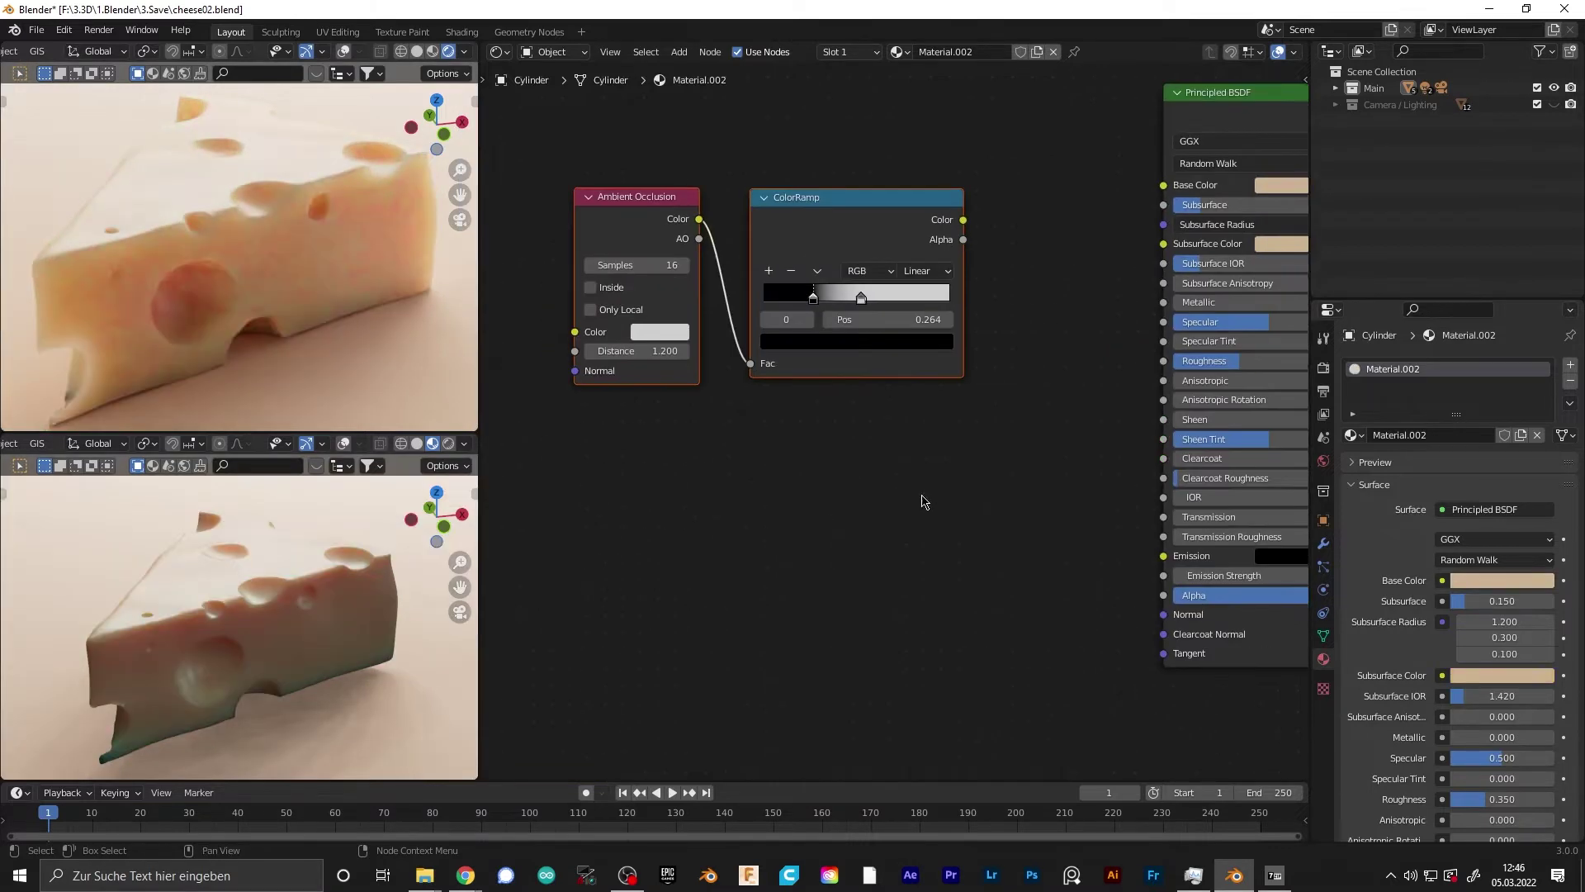
Add a Bump node and connect its Normal output to the Principled BSDF's Normal input
left_click(853, 524)
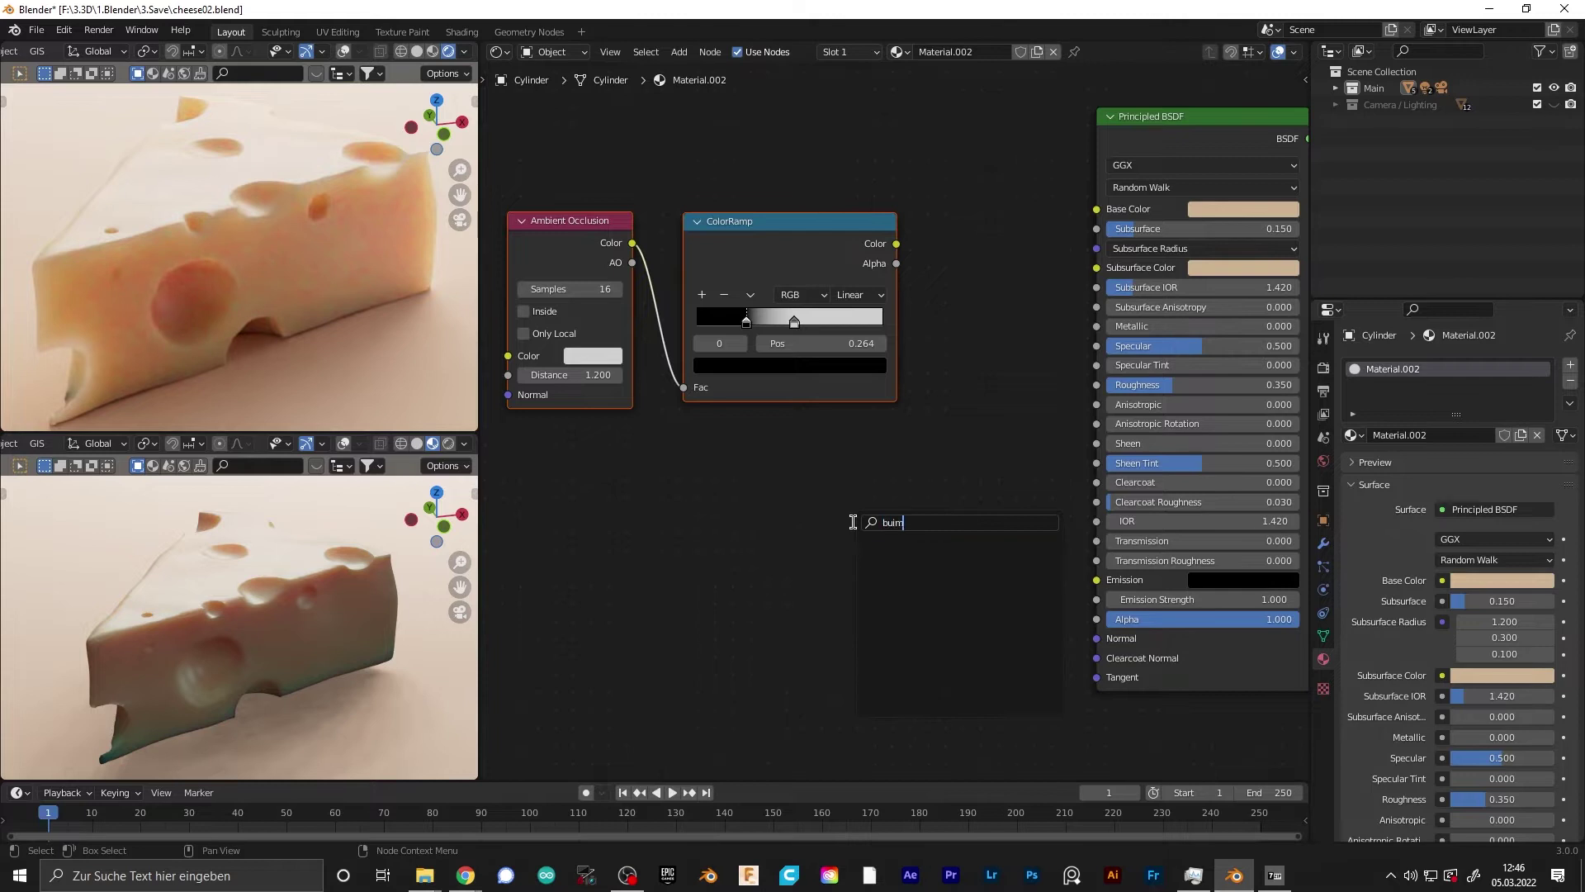
key("Return")
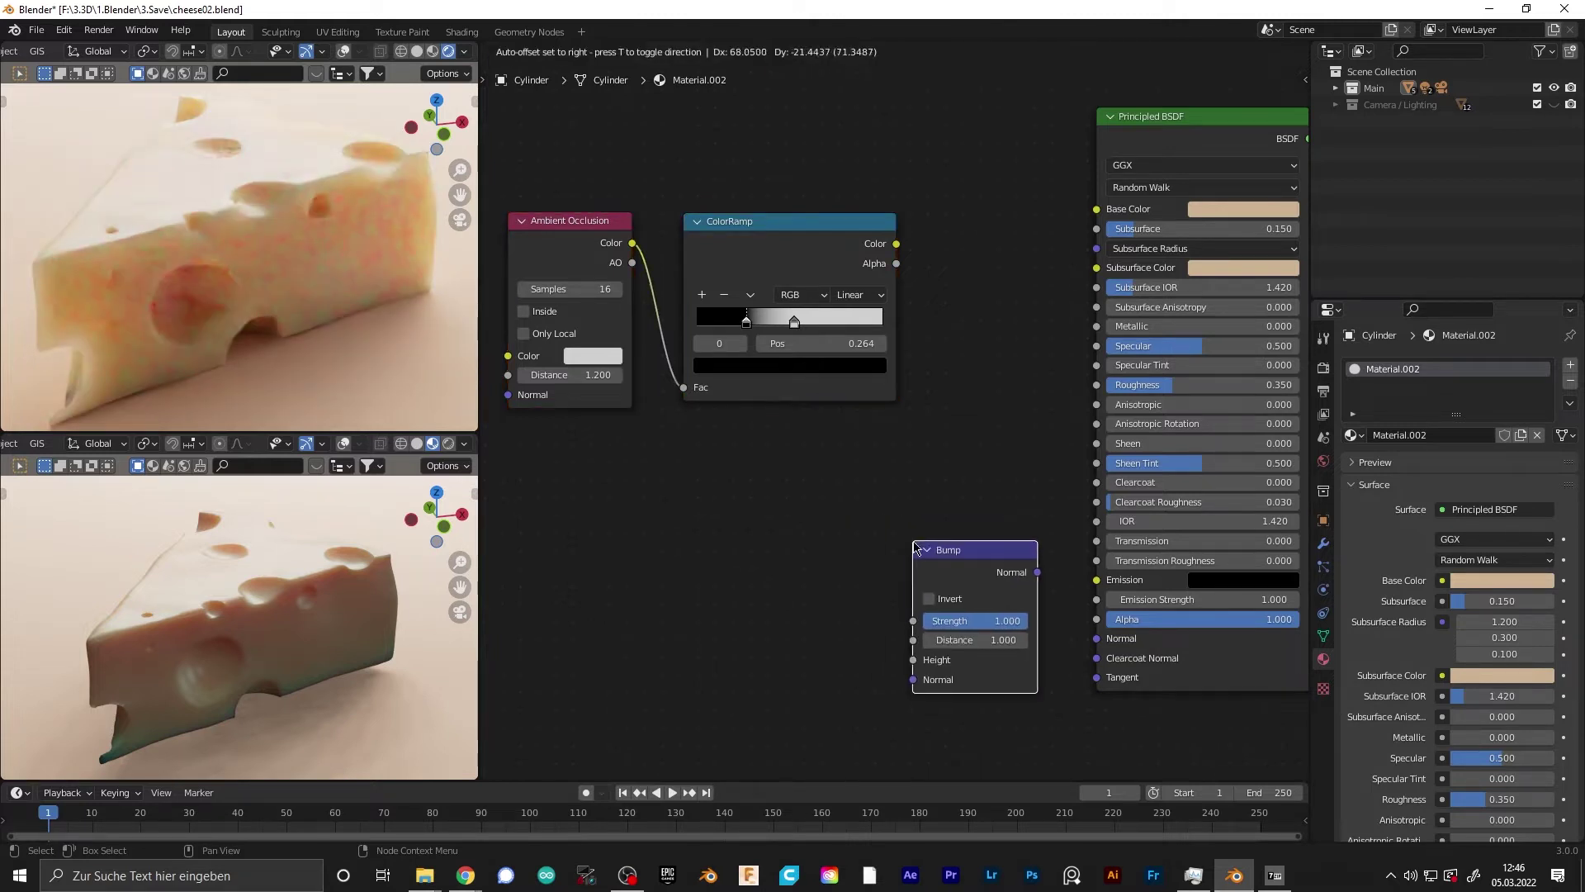
left_click(1047, 580)
left_click_drag(1107, 650, 1105, 648)
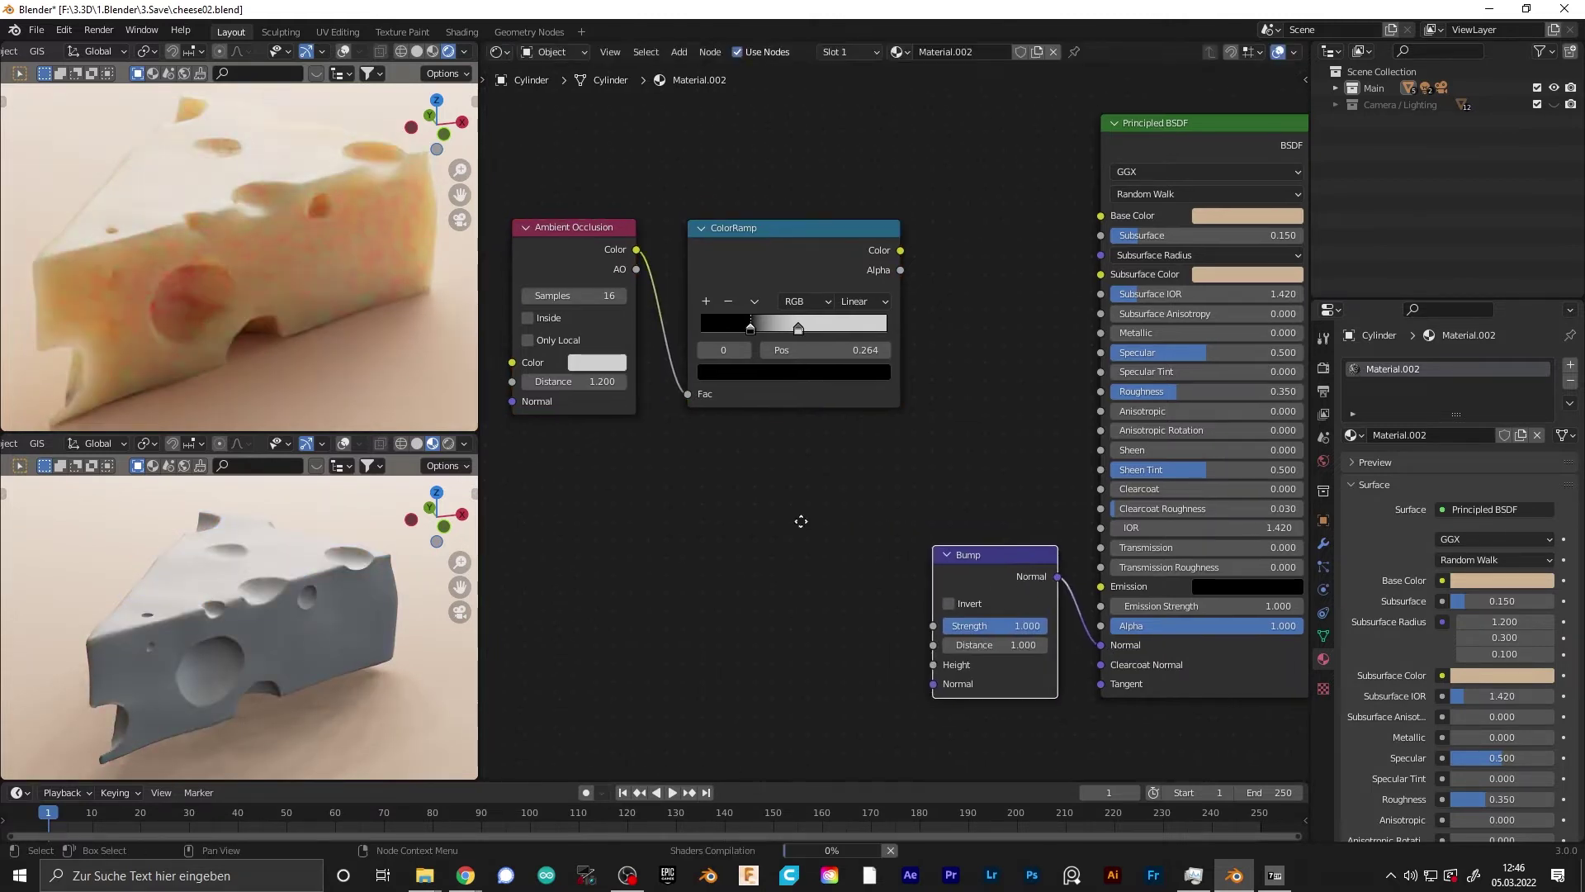
Add a Noise Texture node and connect its Color output to the Bump node's Height input
key("shift+a")
left_click(801, 521)
key("Down")
key("Return")
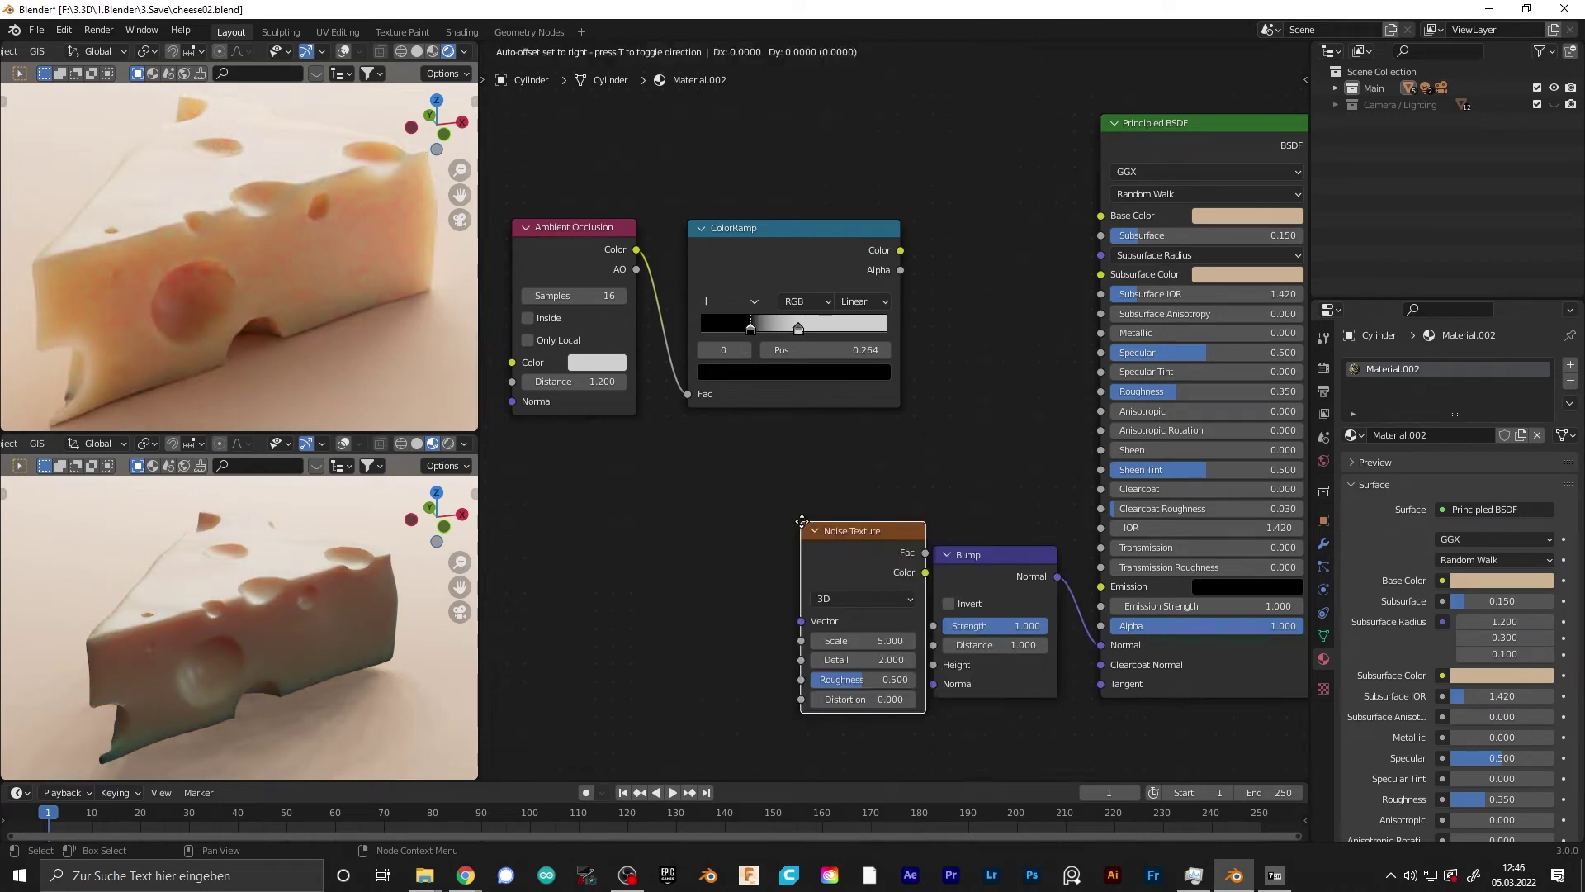
left_click(744, 524)
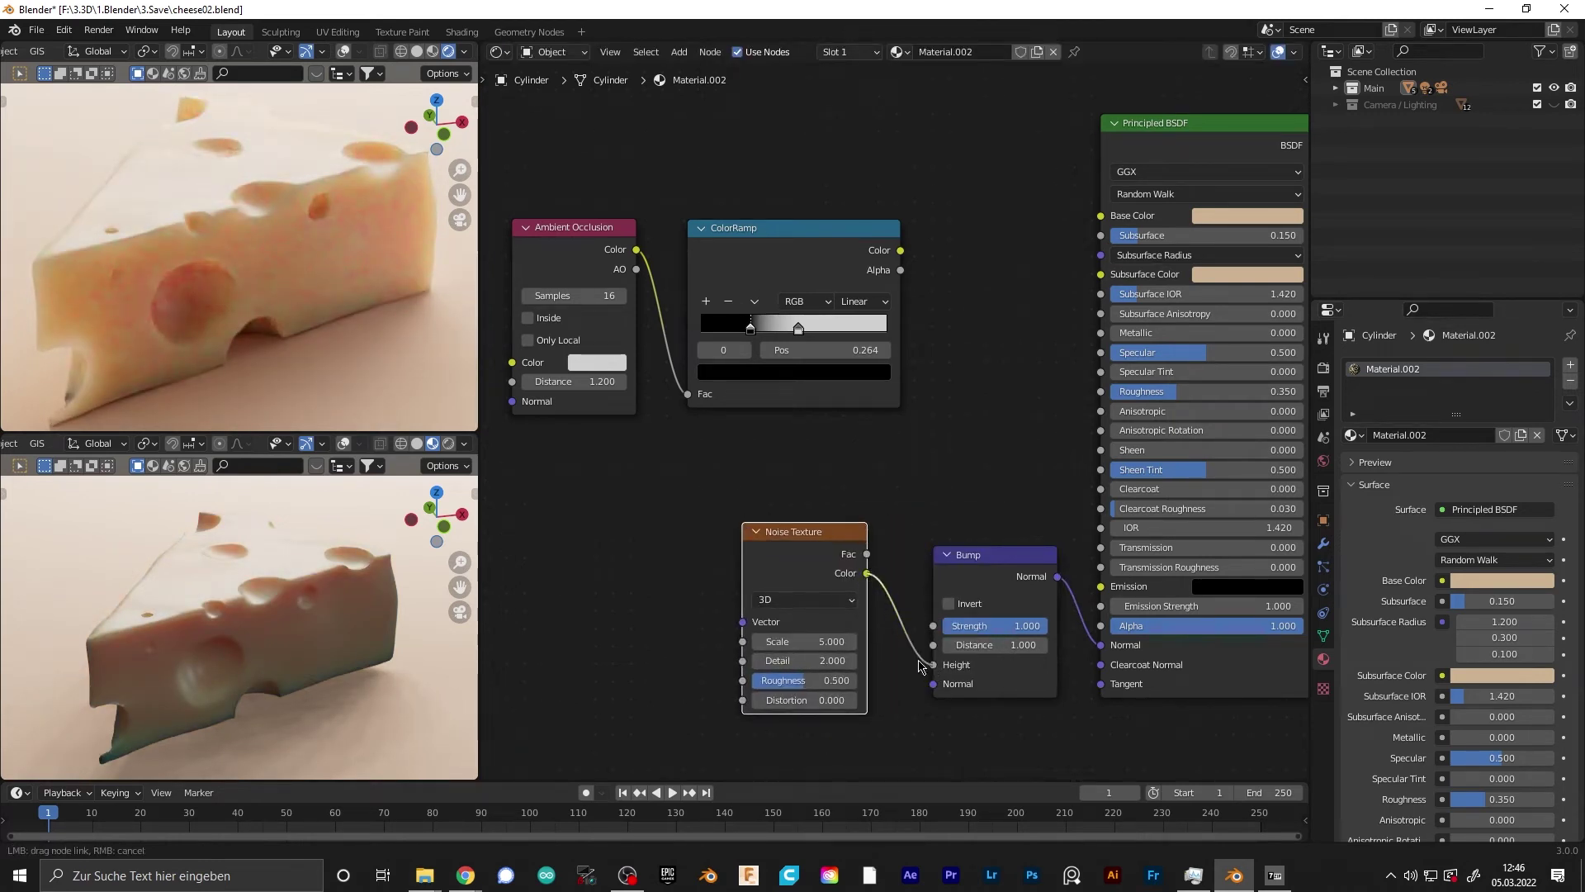
left_click_drag(933, 670, 933, 669)
Make room beside the Noise Texture and insert a ColorRamp node between it and the Bump node
left_click_drag(803, 534, 636, 531)
left_click_drag(637, 532, 695, 529)
left_click(805, 558)
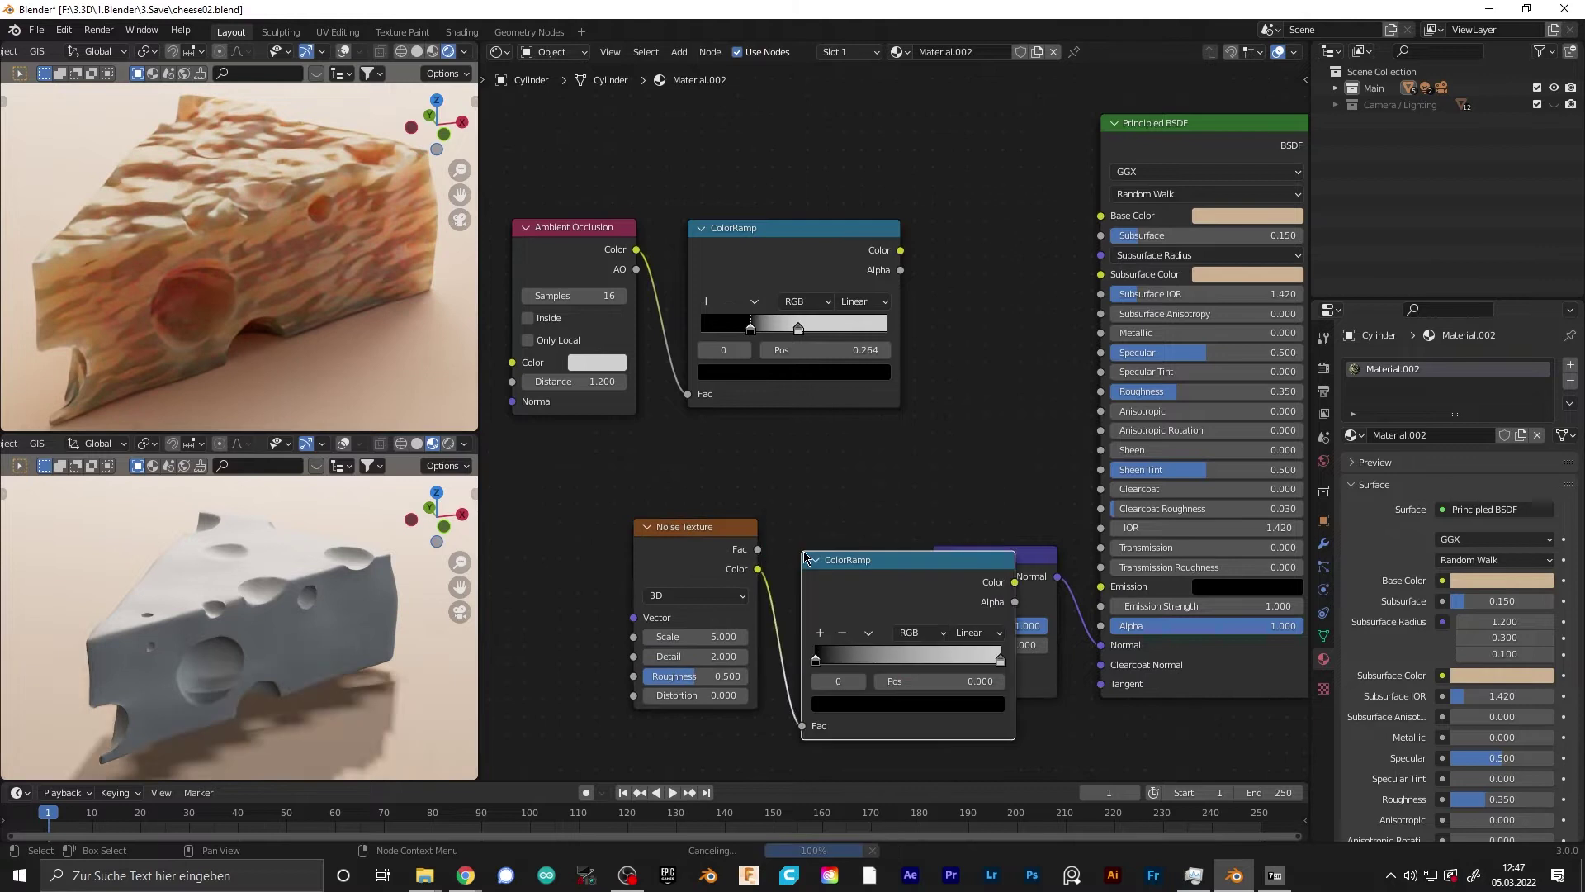
left_click_drag(805, 560, 832, 559)
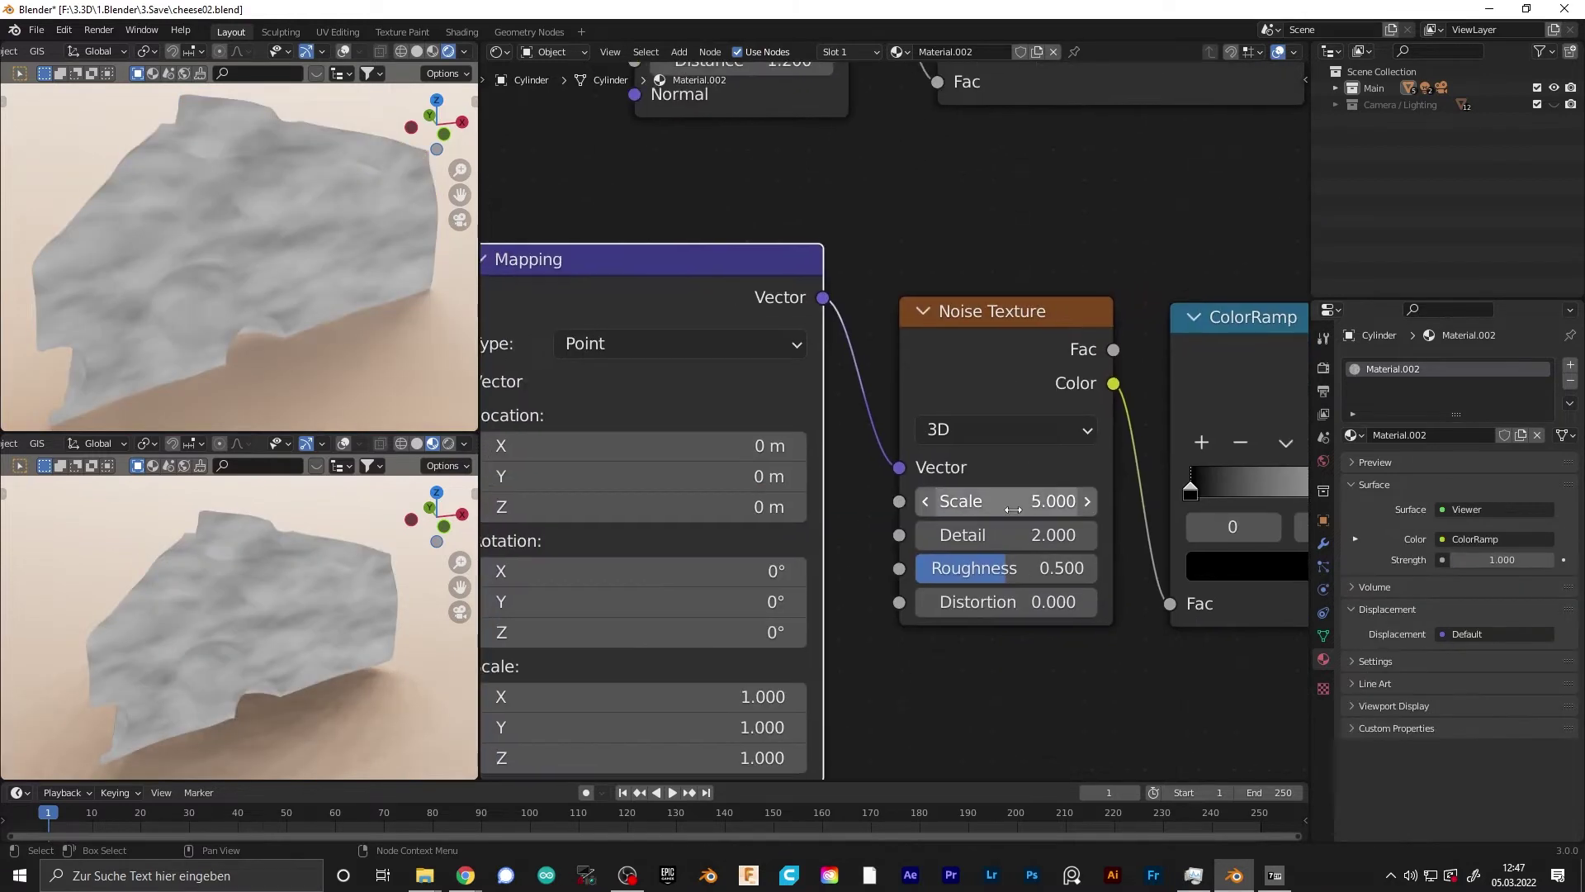
Set the Noise Texture's scale to 7.7 and move its ColorRamp's white stop to 0.559 and black stop to 0.255
mouse_move(1008, 501)
left_mouse_down()
mouse_move(1049, 501)
mouse_move(980, 501)
mouse_move(1070, 501)
mouse_move(1032, 501)
left_mouse_up()
scroll(1007, 537, "down", 2)
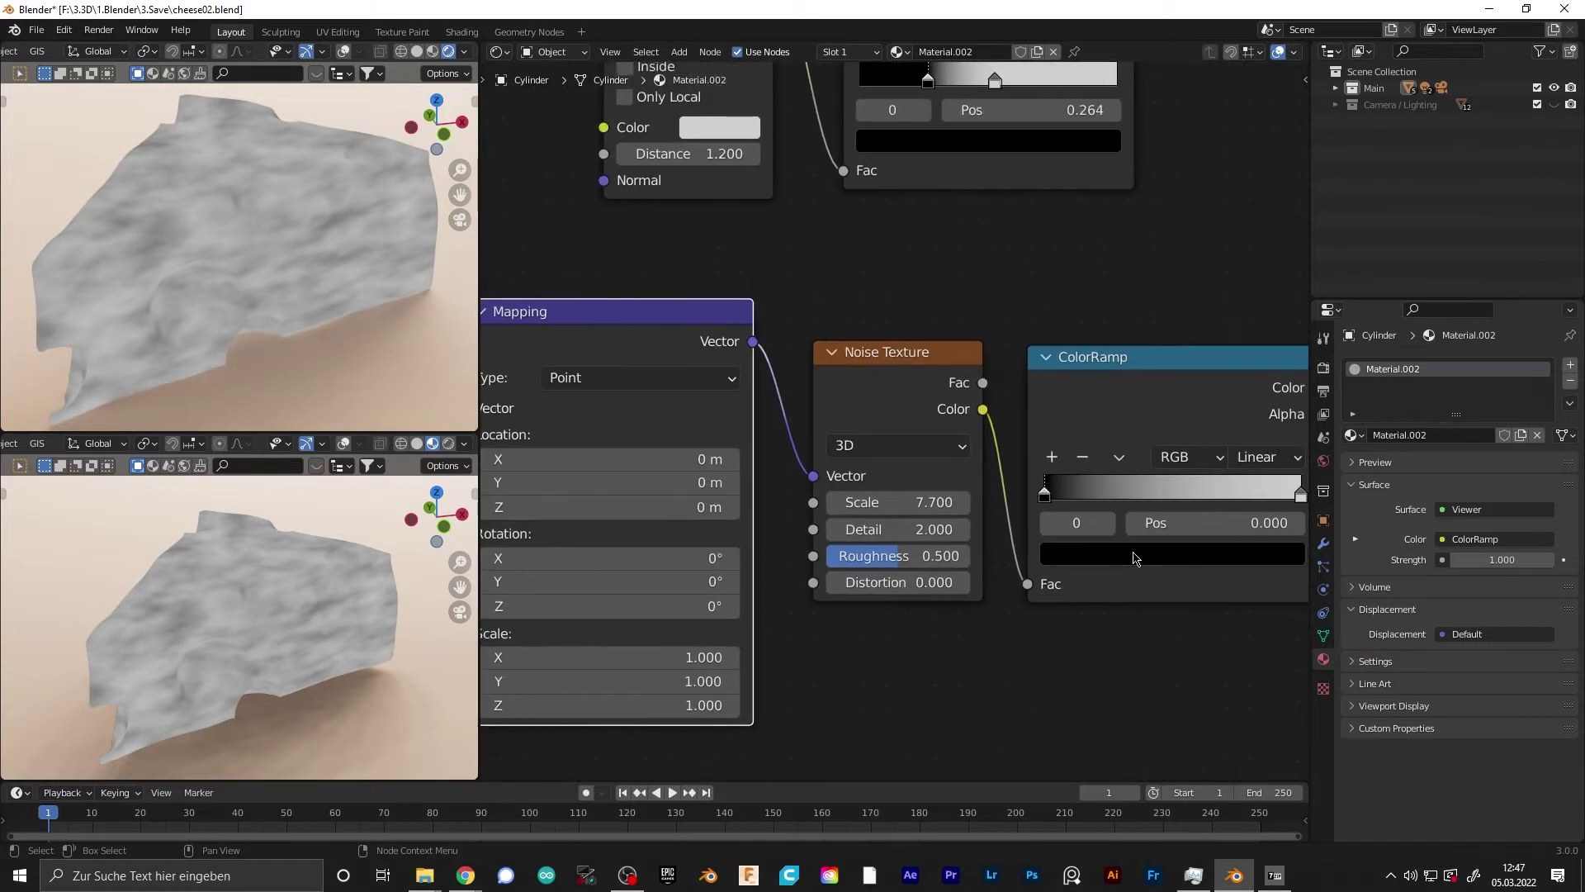
middle_click_drag(1127, 555, 1014, 555)
left_click_drag(1186, 494, 1074, 496)
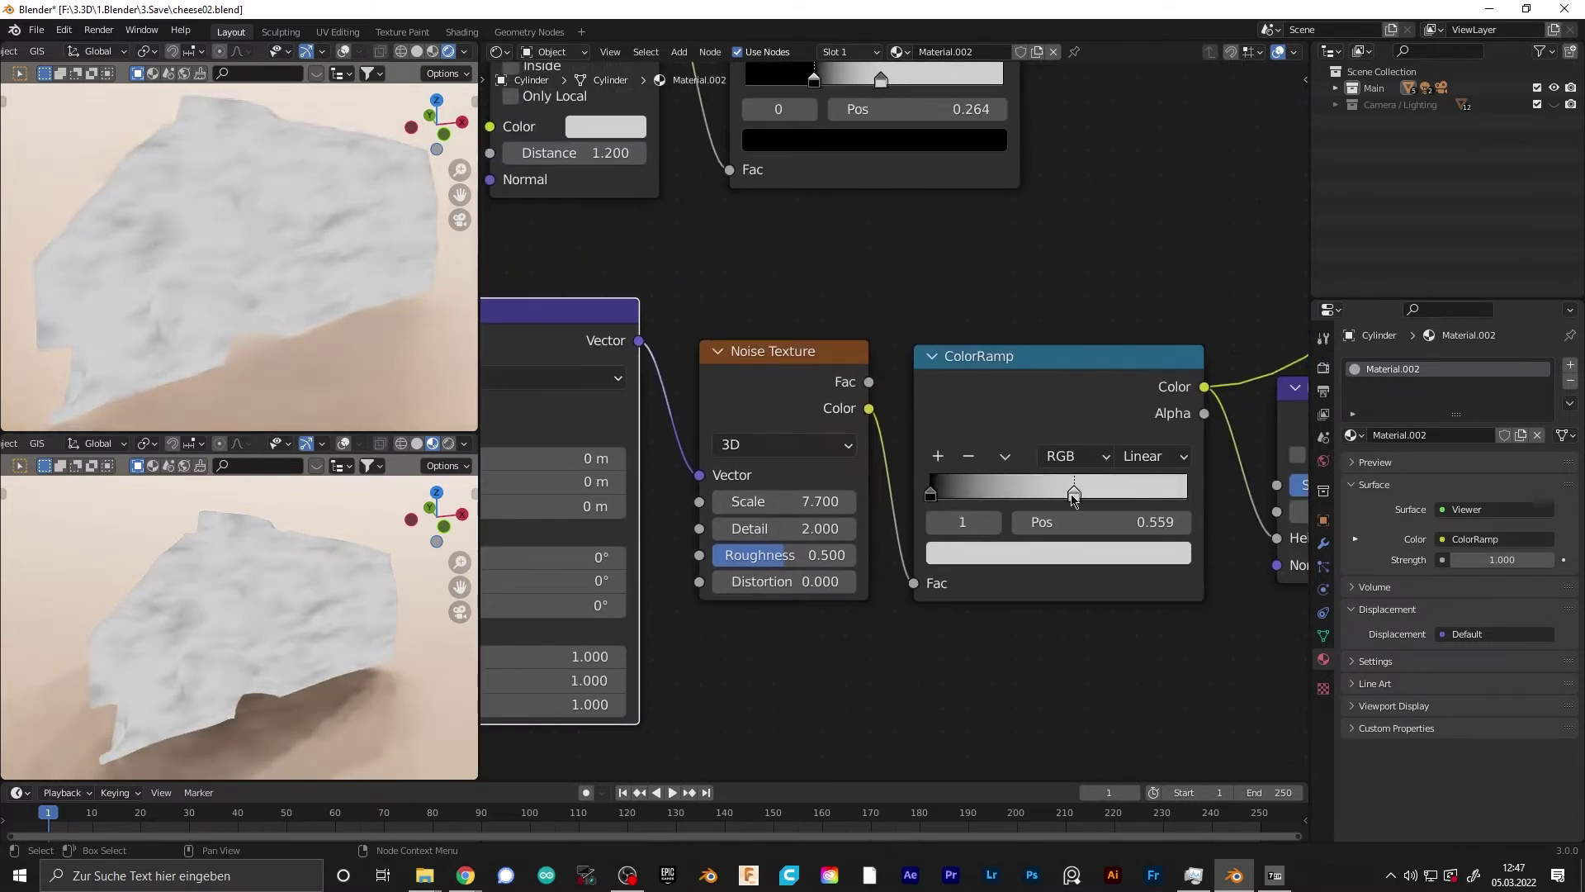
left_click_drag(930, 493, 986, 500)
Stretch the noise through the Mapping node's Y scale, trying 0.1 and 0.3 before settling on 0.2
middle_click_drag(677, 624, 919, 616)
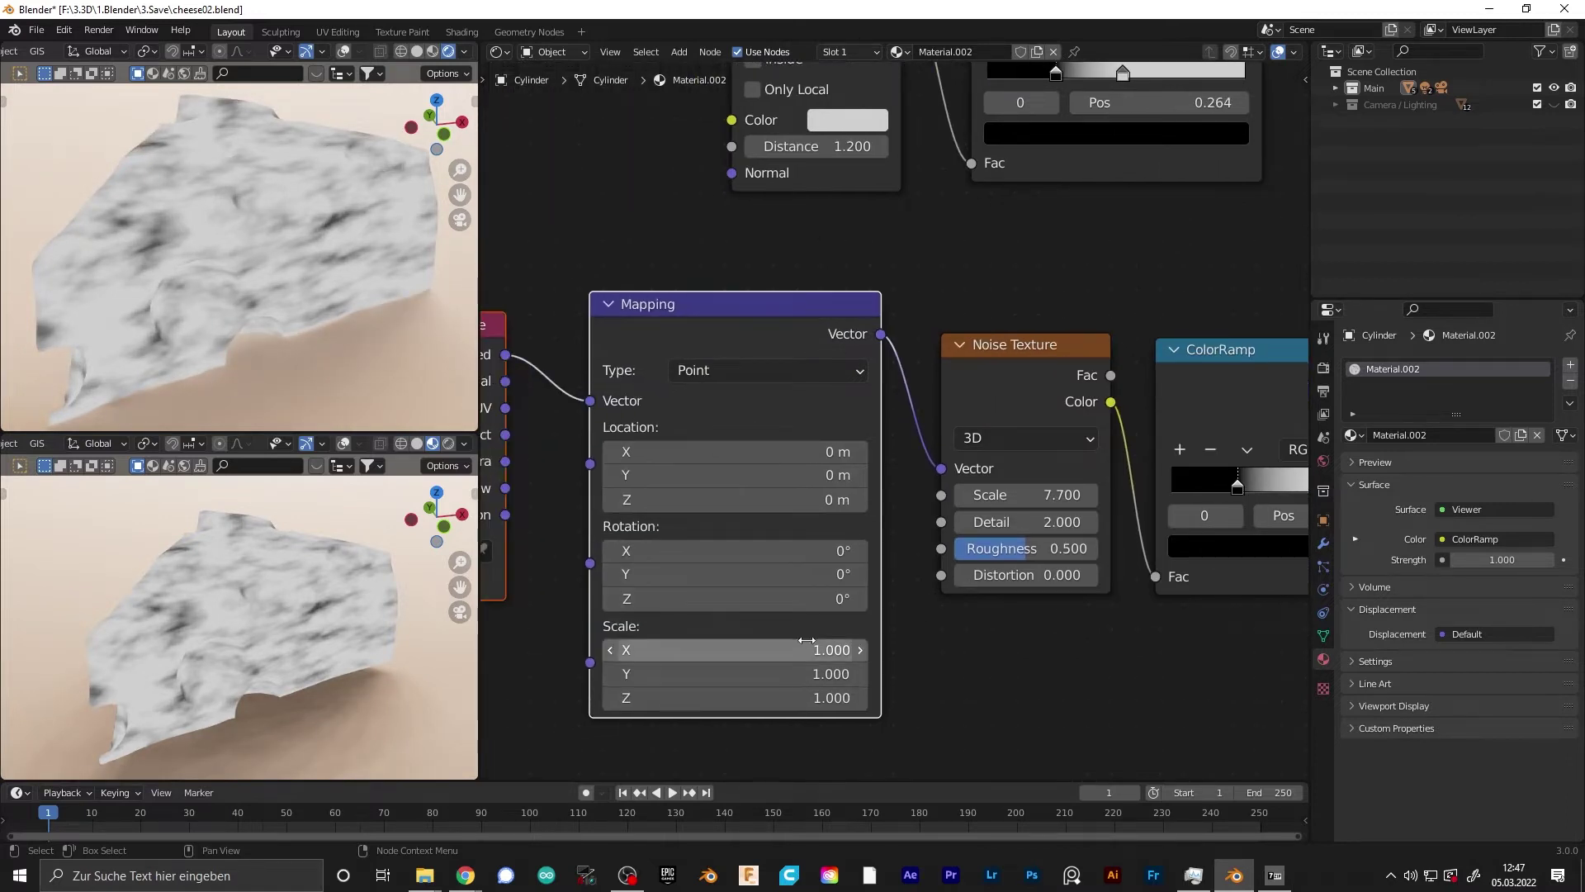
mouse_move(796, 674)
left_mouse_down()
mouse_move(776, 674)
mouse_move(797, 676)
left_mouse_up()
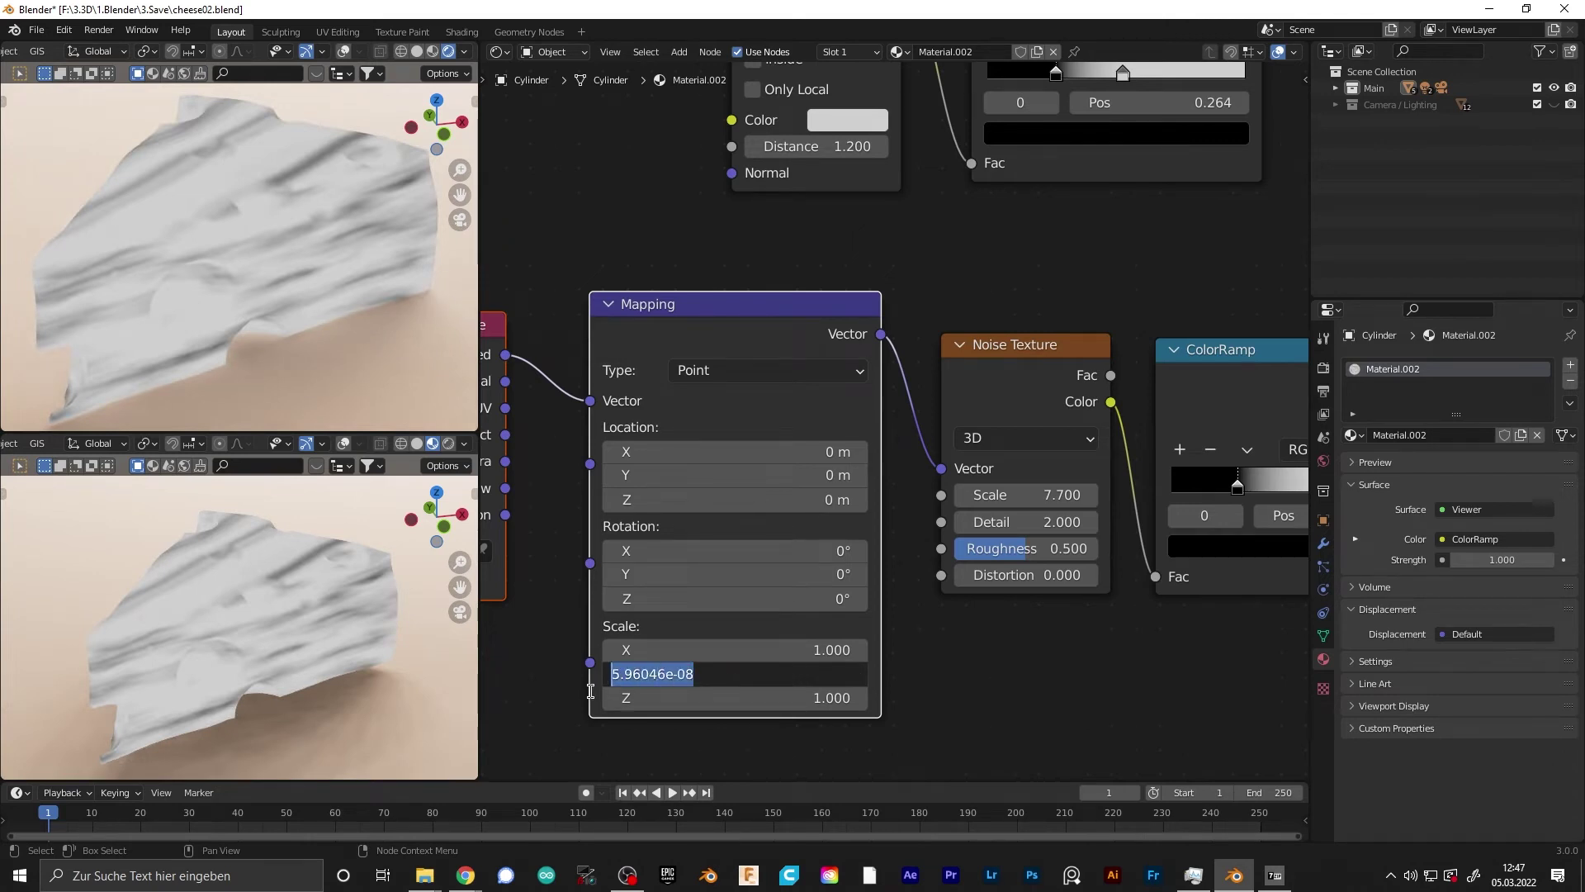
type("0.1")
key("Return")
left_click(719, 671)
type(".3")
key("Return")
left_click(778, 676)
type(".2")
key("Return")
Increase the Noise Texture's scale to 10.2
middle_click_drag(1083, 656, 1012, 686)
scroll(1007, 664, "up", 1)
mouse_move(982, 518)
left_mouse_down()
mouse_move(1009, 518)
mouse_move(912, 518)
mouse_move(989, 517)
mouse_move(962, 524)
left_mouse_up()
scroll(996, 661, "down", 1)
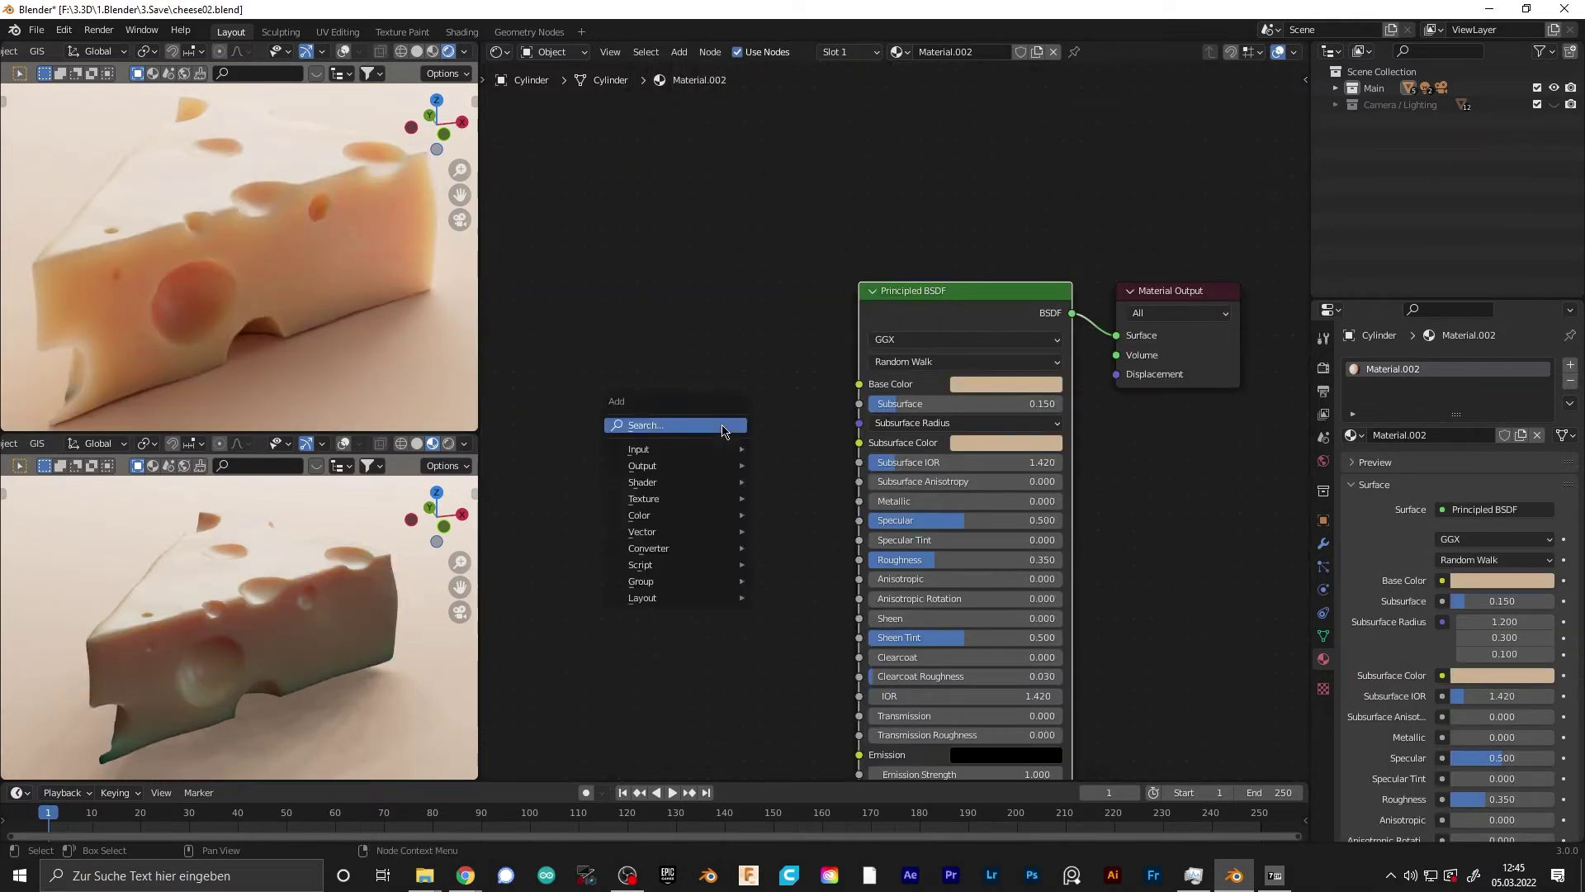
Add an Ambient Occlusion node and place it in the free space before the Principled BSDF
left_click(728, 423)
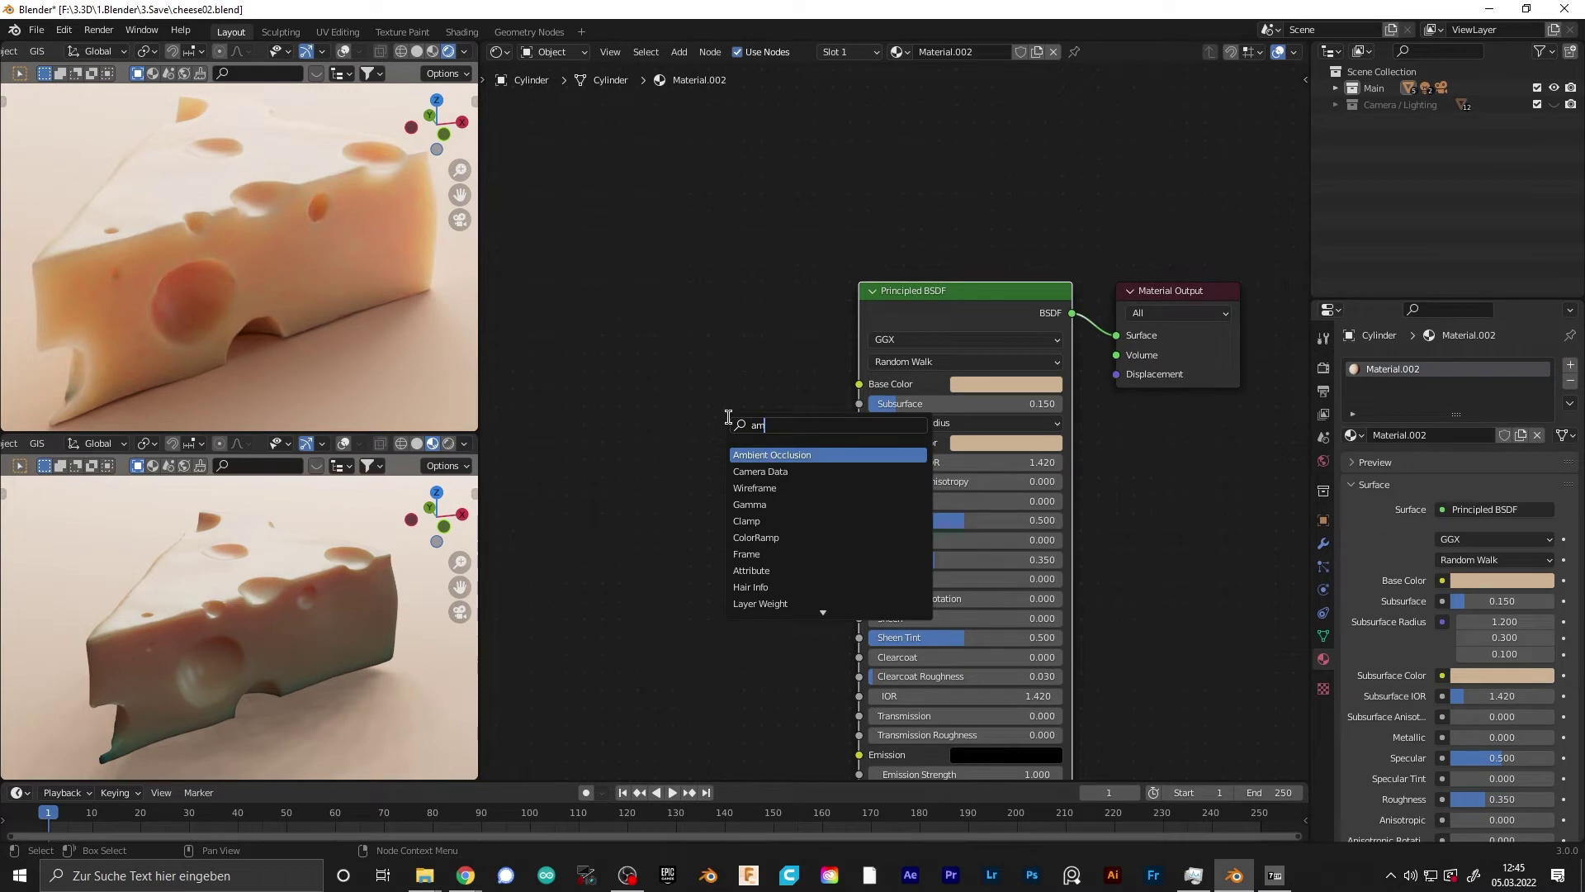
key("Return")
left_click(635, 406)
scroll(663, 422, "down", 2)
middle_click_drag(686, 426, 744, 426)
left_click_drag(781, 433, 674, 441)
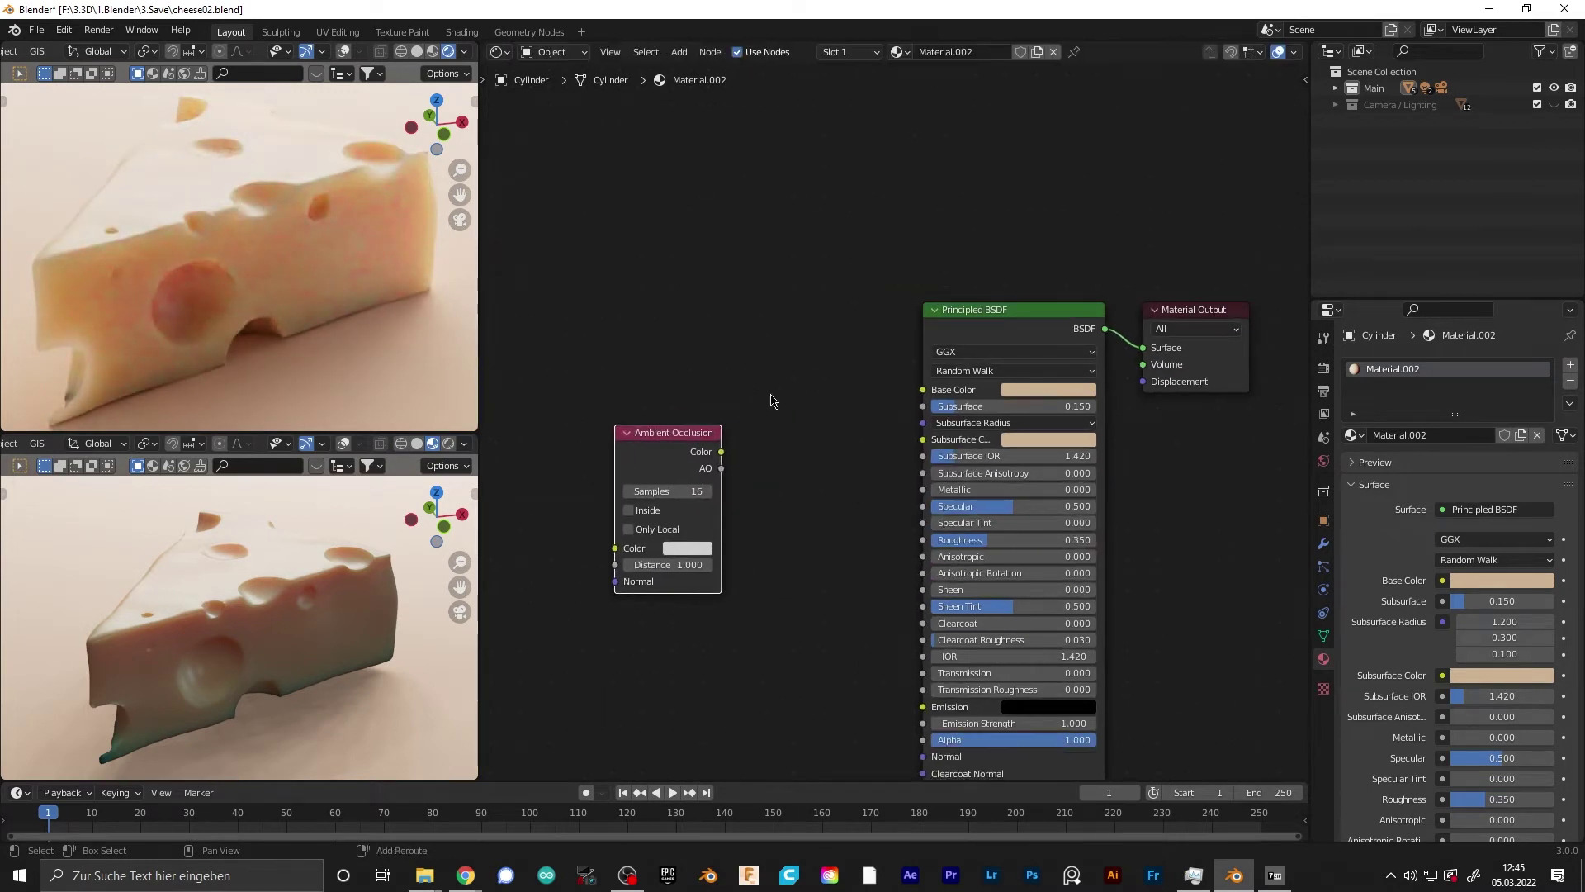
Add a ColorRamp node driven by the Ambient Occlusion's Color output and preview its result on the cheese
key("shift+a")
left_click(770, 394)
type("co")
key("Return")
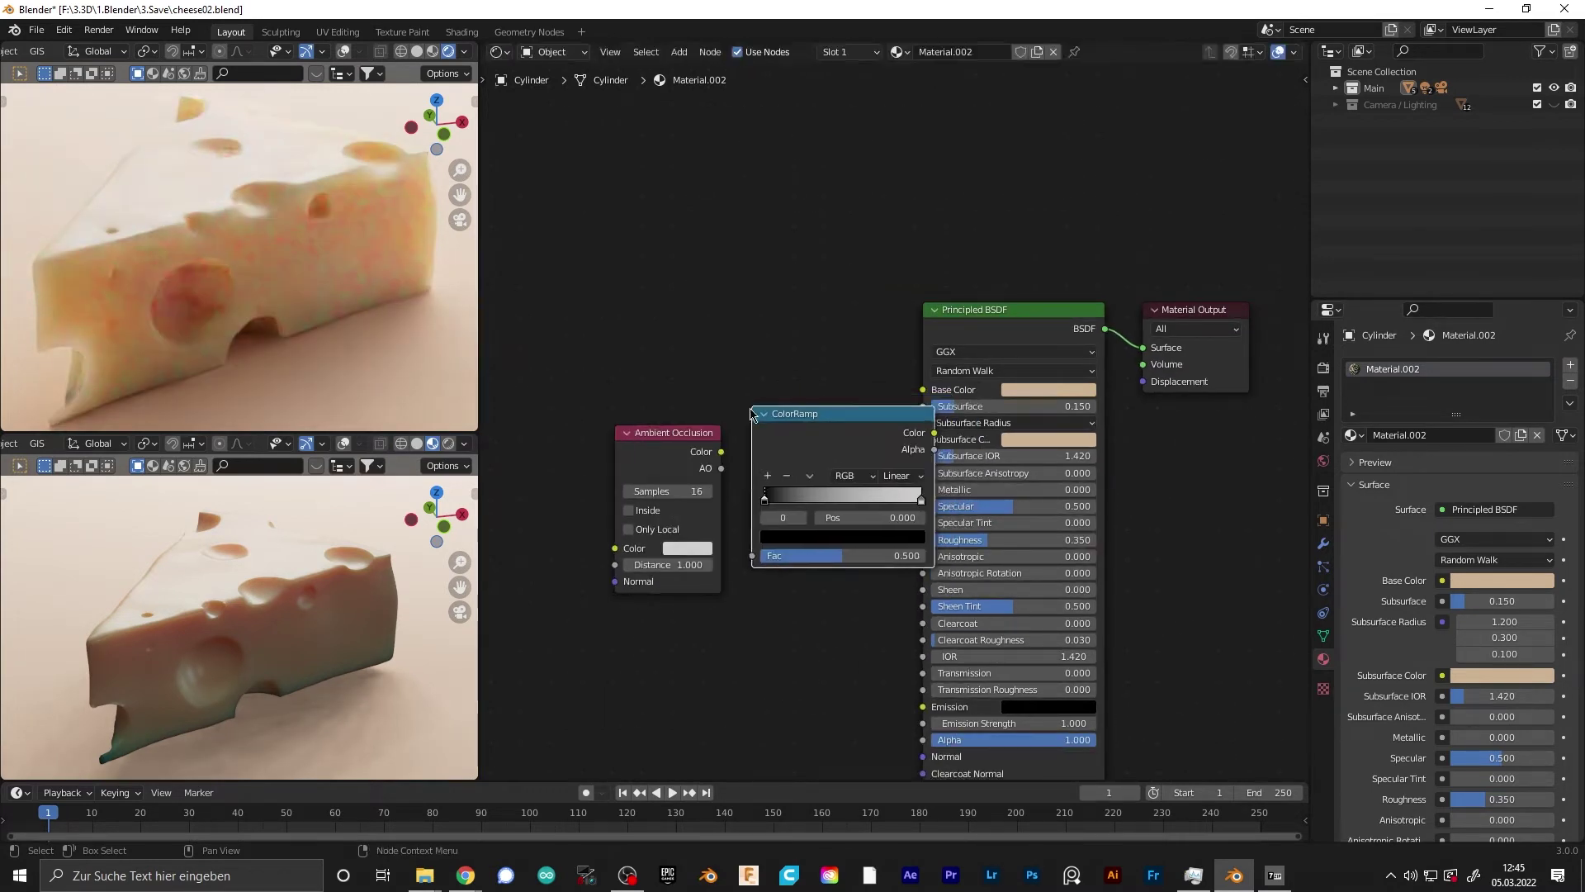
left_click(740, 445)
left_click_drag(626, 451, 653, 483)
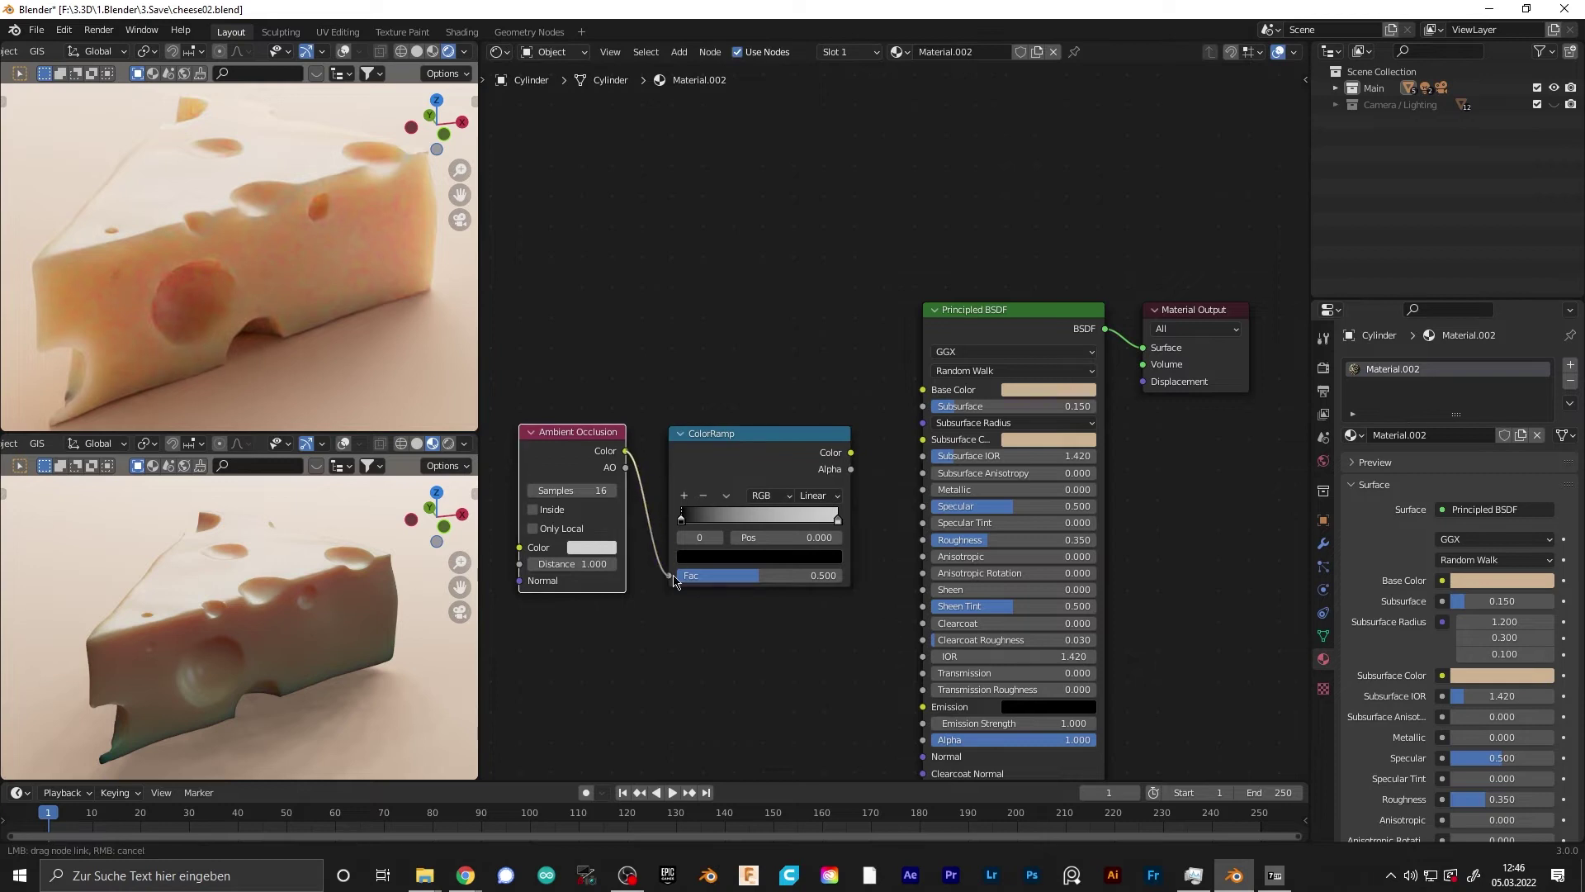
left_click(752, 458, "ctrl+shift")
Set the Ambient Occlusion distance to 1.2 and tighten its ColorRamp, moving the black stop to 0.264 and the white stop inward
scroll(742, 426, "up", 3)
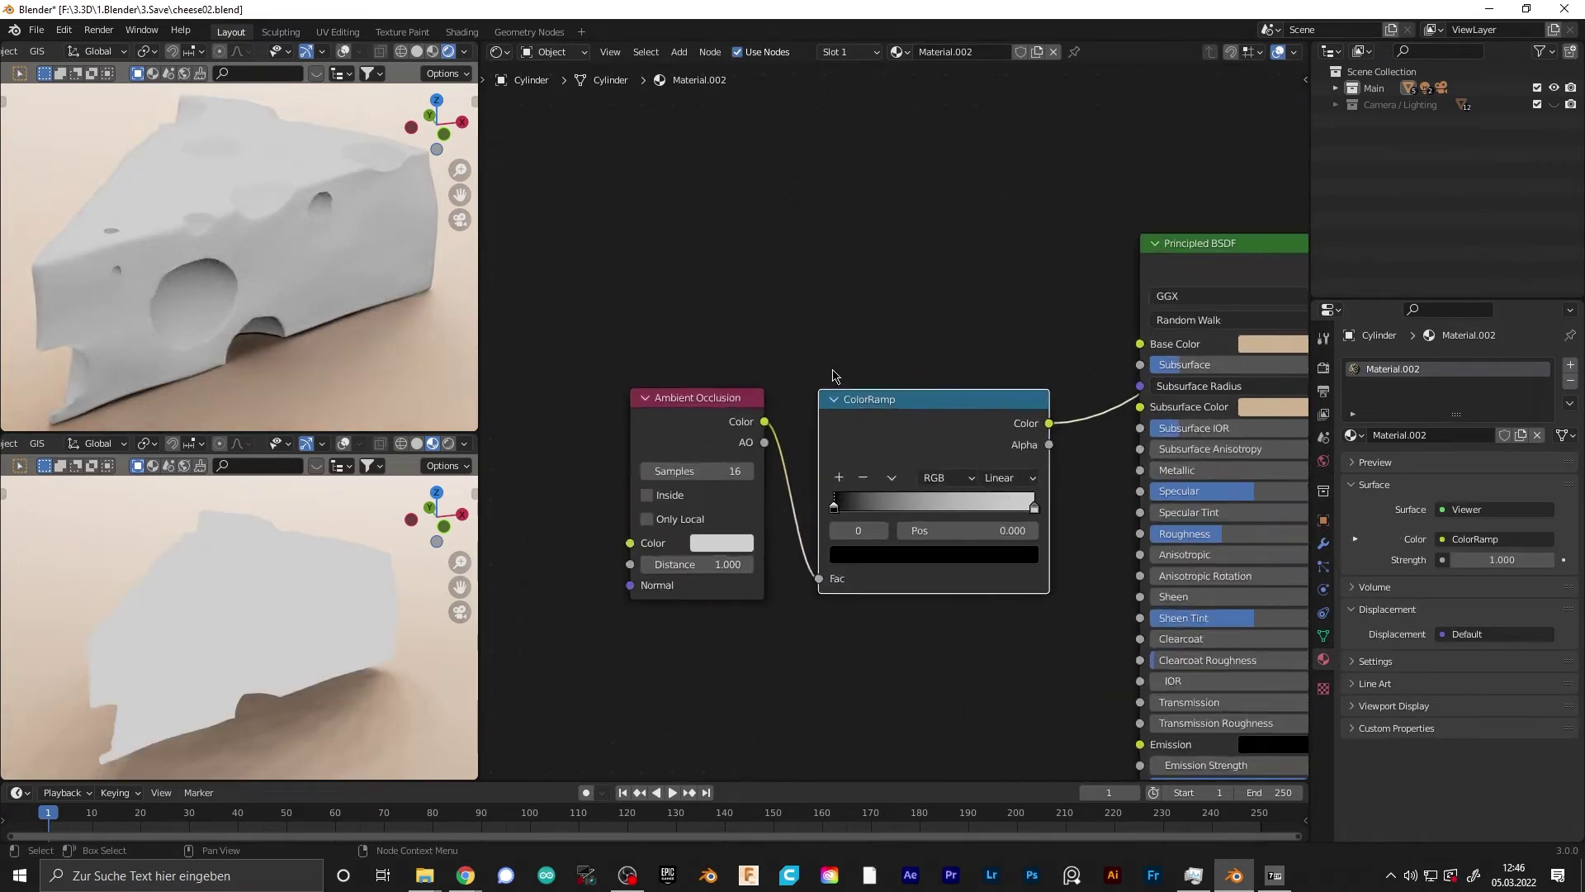
left_click(745, 593)
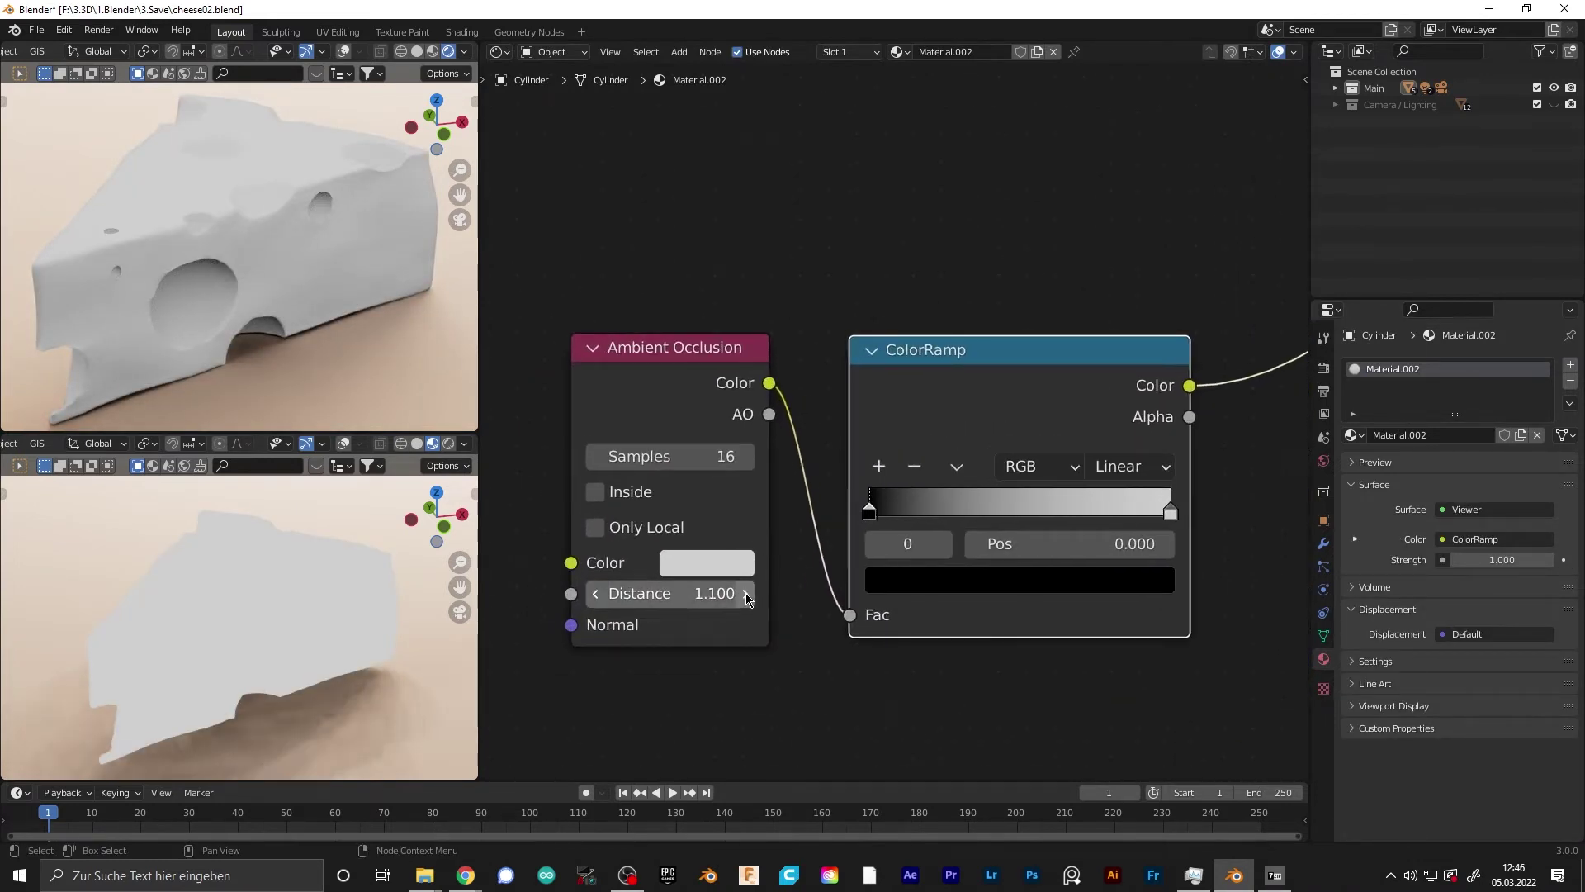
left_click(746, 593)
left_click_drag(880, 519, 954, 518)
left_click_drag(1171, 512, 953, 515)
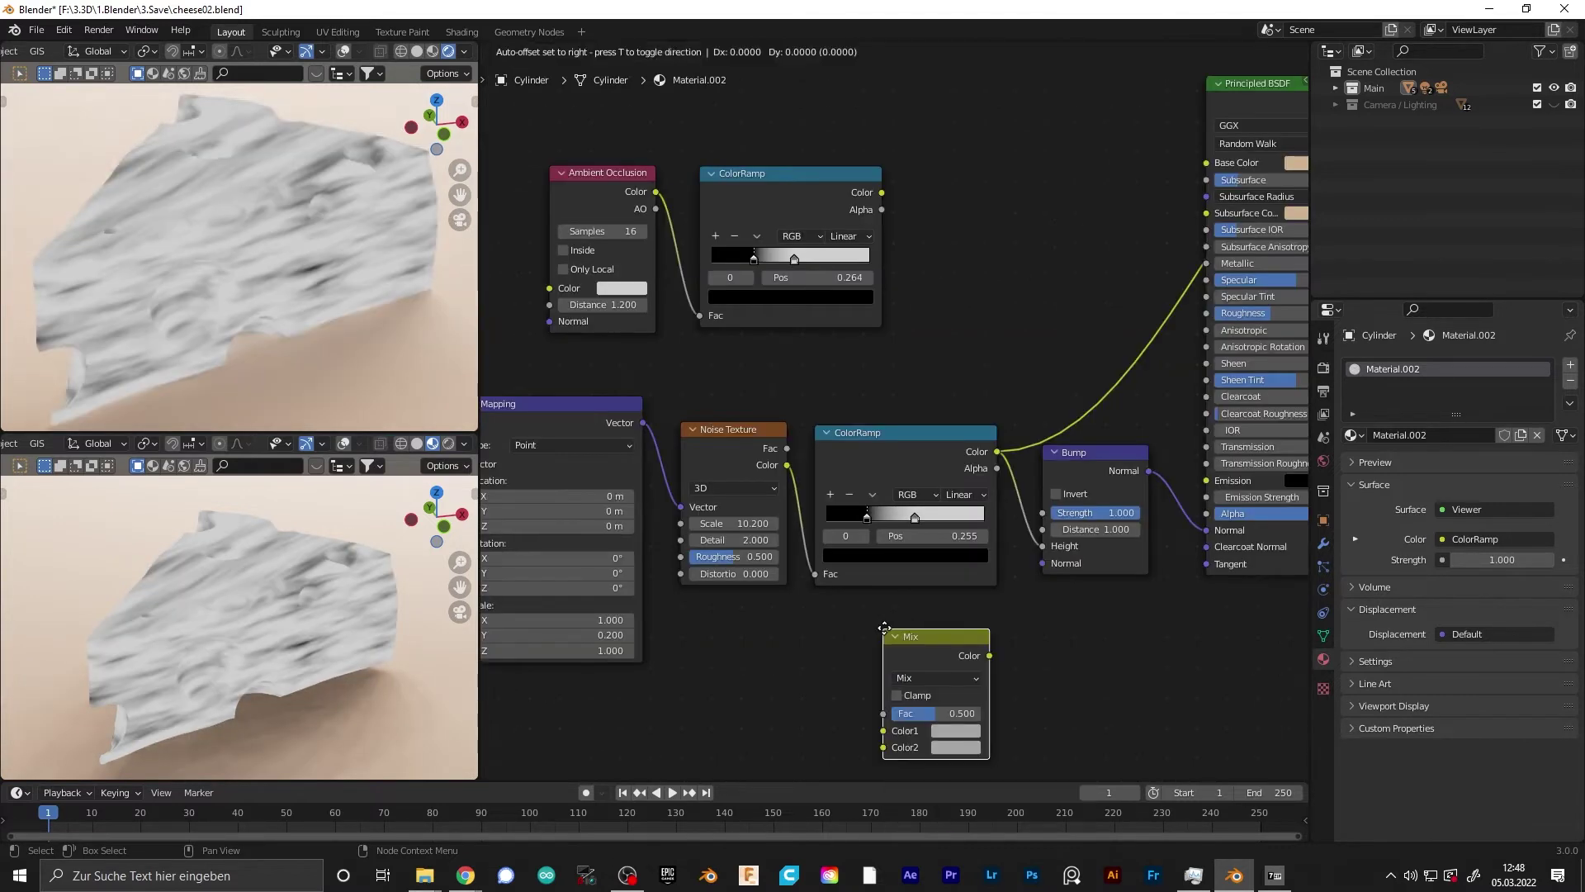
Place the new Mix node below the Bump node, preview it, and feed the noise ColorRamp's Color into Color1
left_click_drag(886, 576, 932, 582)
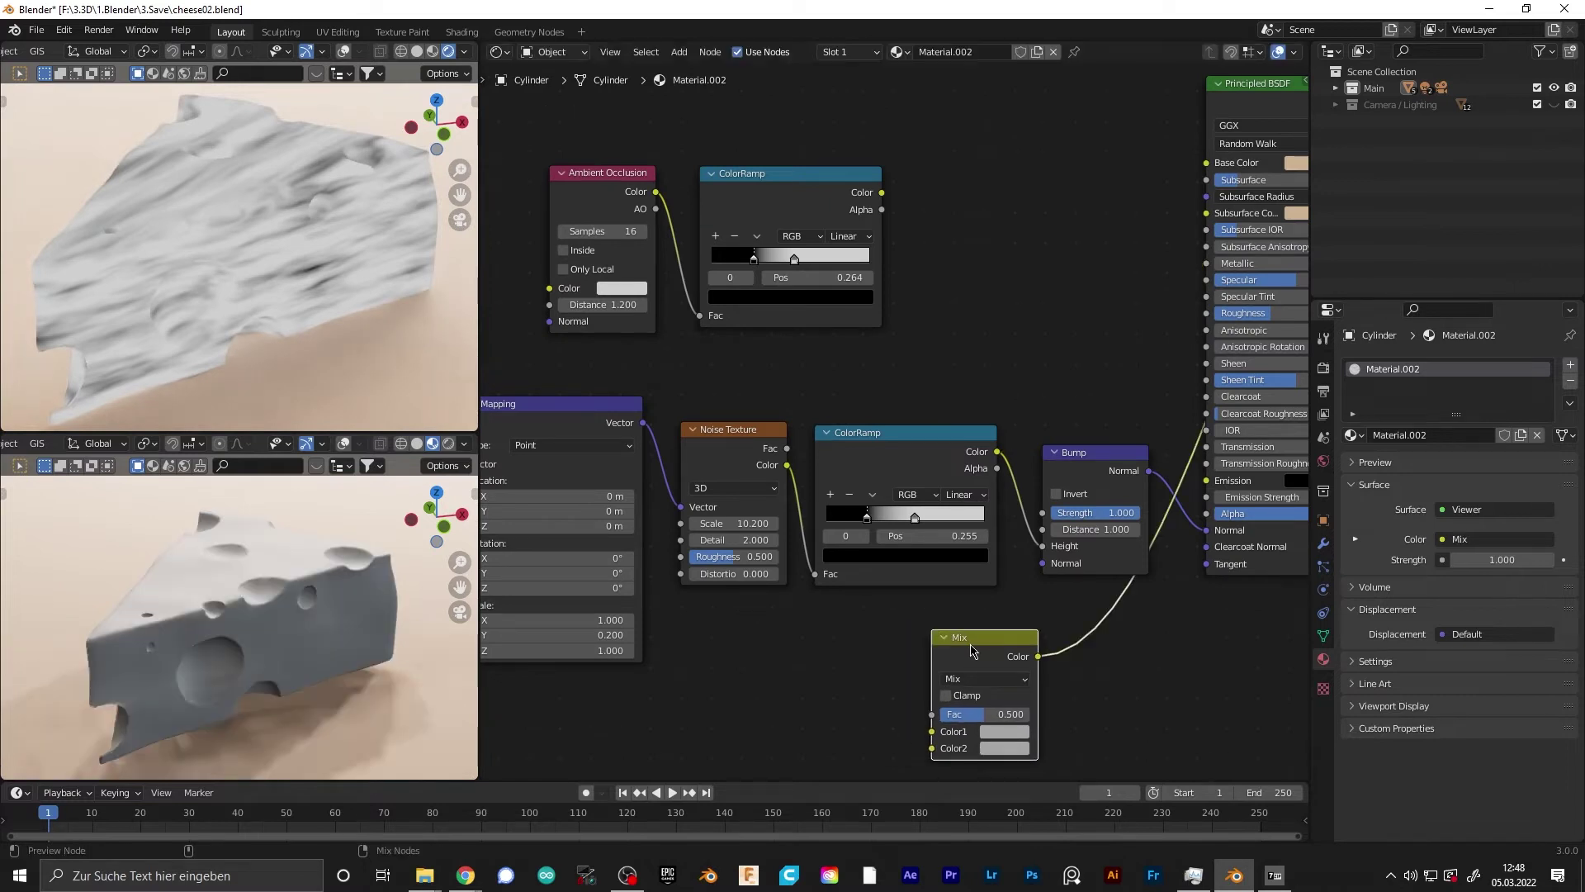
scroll(933, 582, "down", 1)
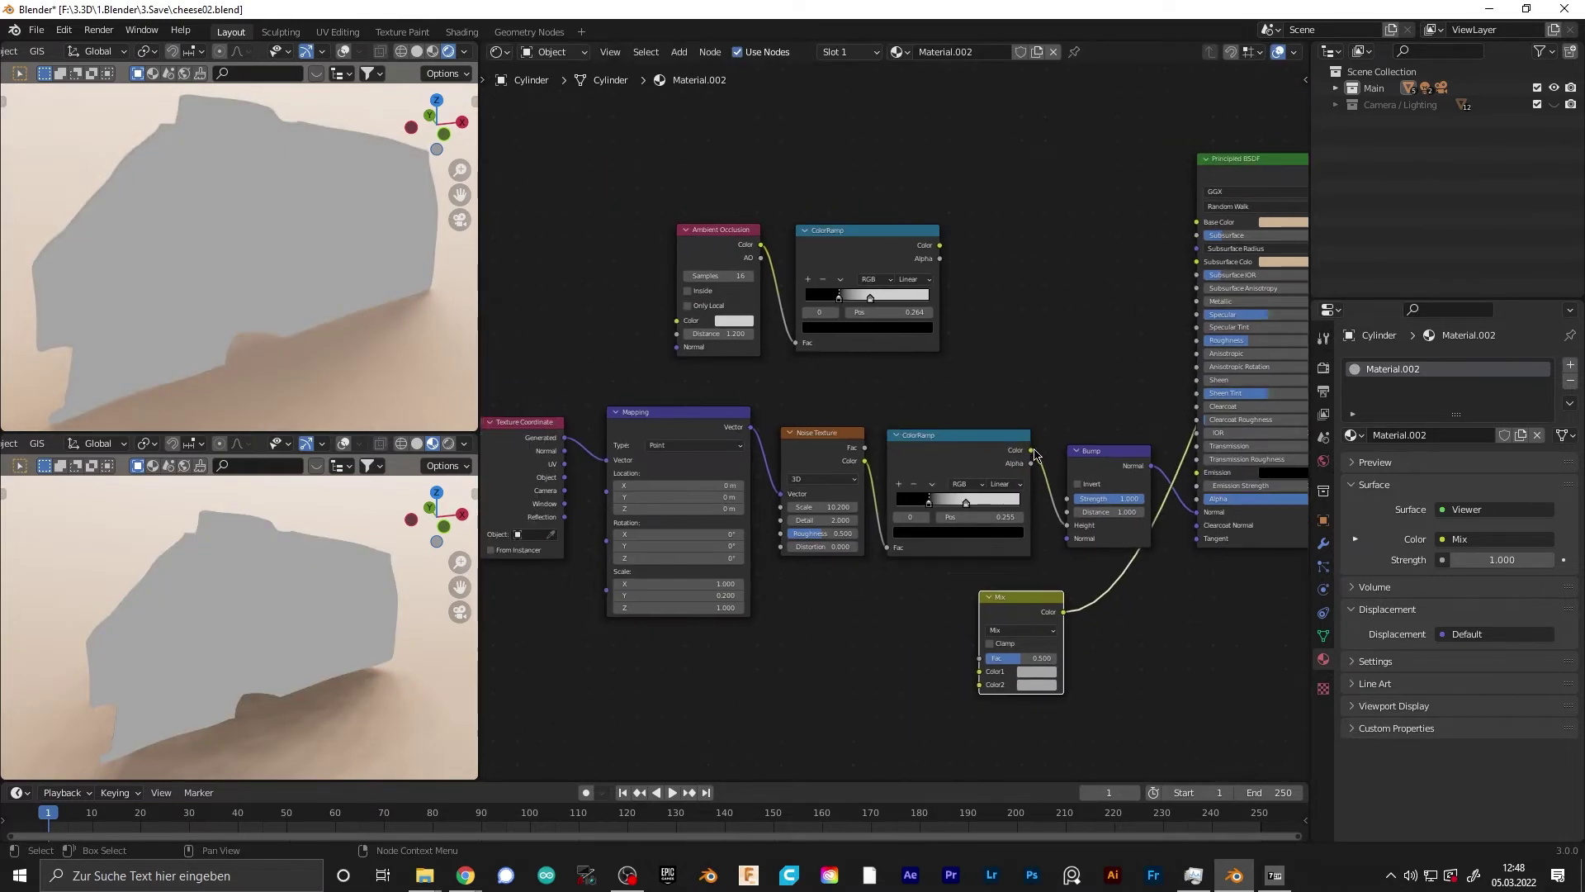
left_click_drag(979, 677, 980, 673)
left_click_drag(1022, 597, 1114, 581)
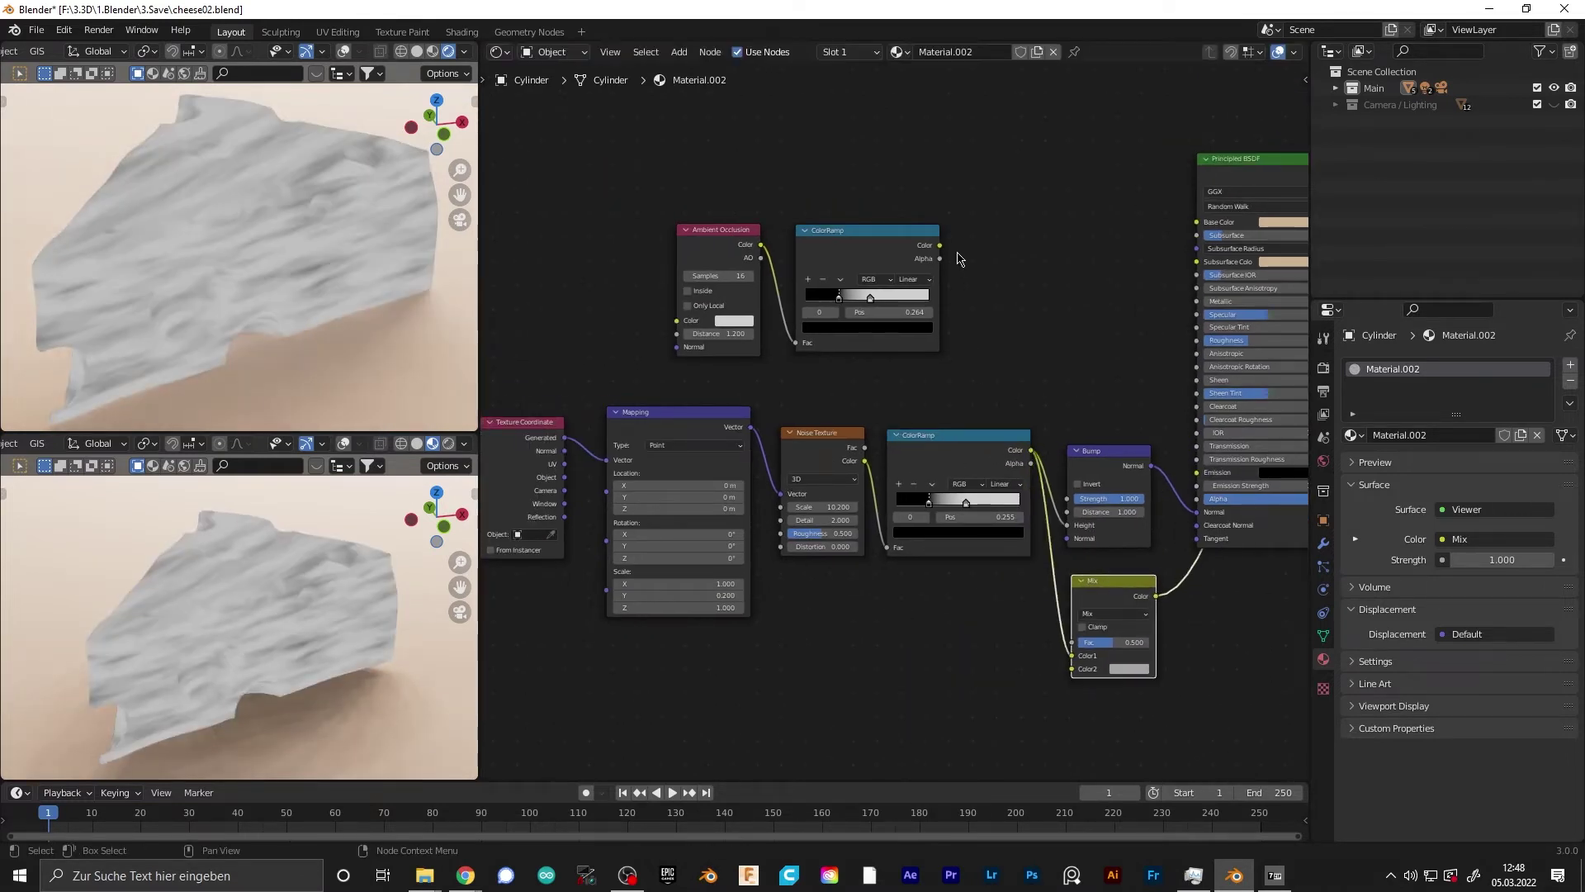
Drive the Mix node's Fac with the Ambient Occlusion ColorRamp's Color and move the node above the Bump node
left_click_drag(940, 245, 1073, 648)
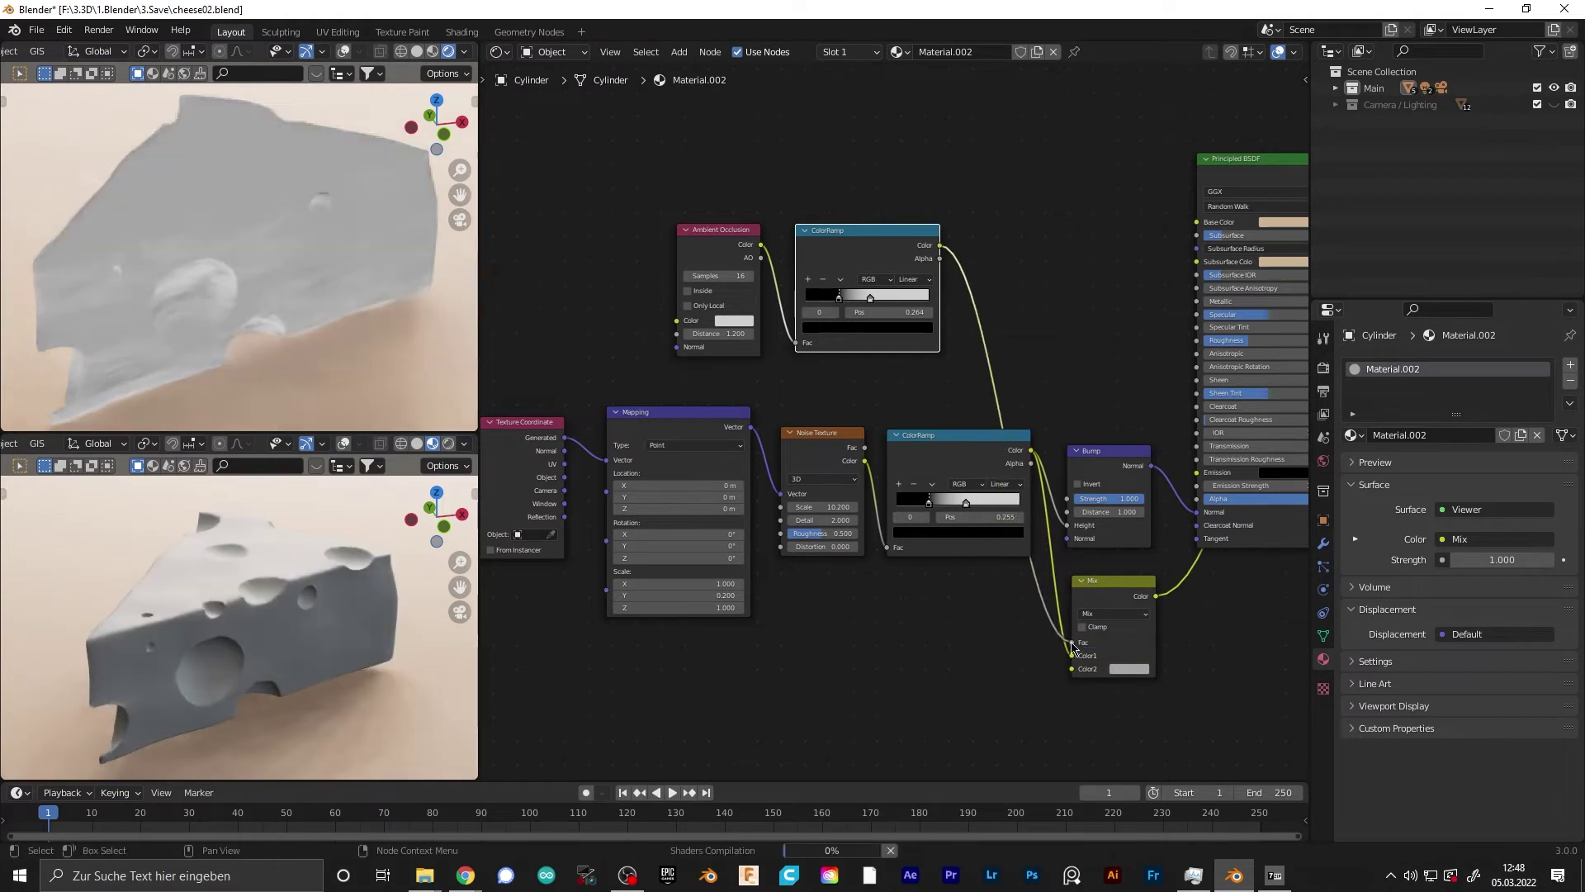
middle_click_drag(979, 658, 963, 716)
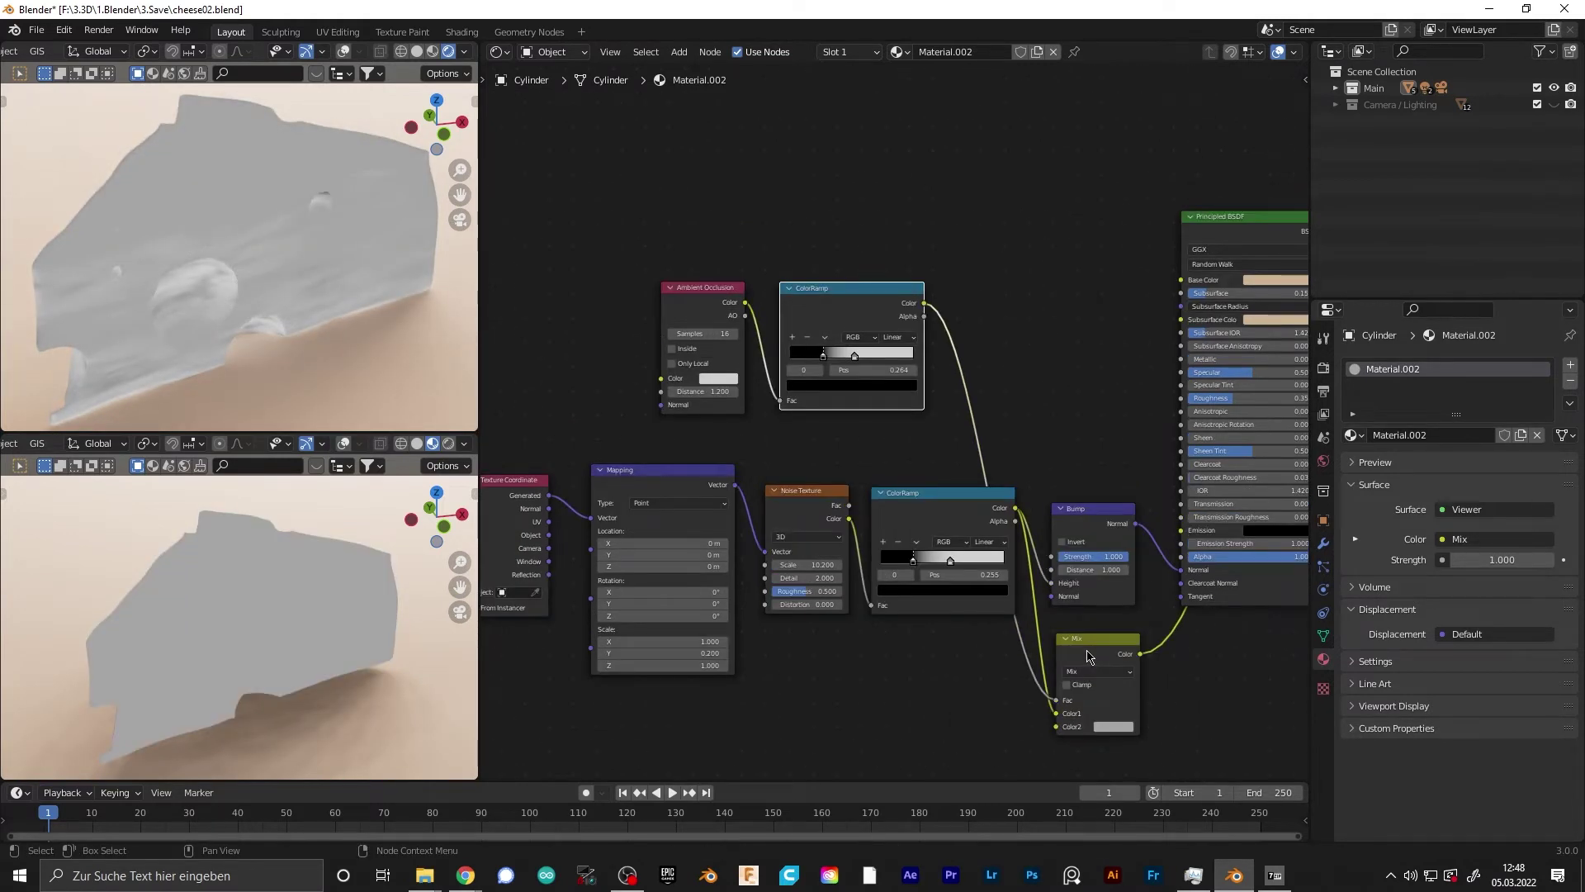
left_click_drag(1086, 652, 1089, 404)
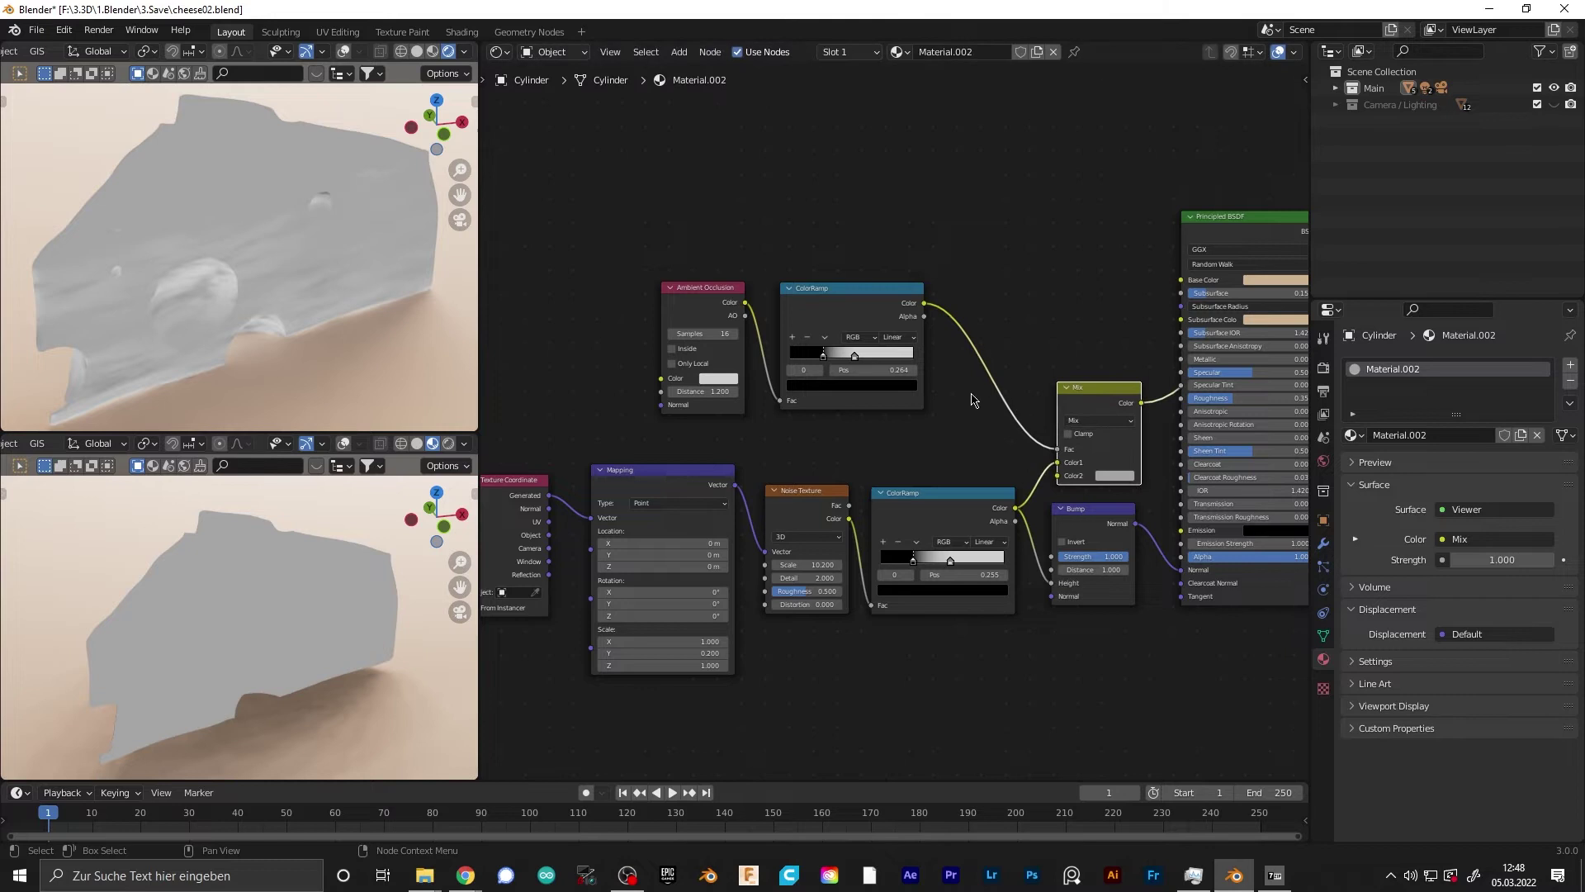
Brighten the Mix node's Color2 to a light grey
scroll(990, 530, "up", 3)
scroll(989, 531, "up", 2)
middle_click_drag(980, 537, 945, 456)
middle_click_drag(1085, 529, 1056, 515)
left_click(1160, 510)
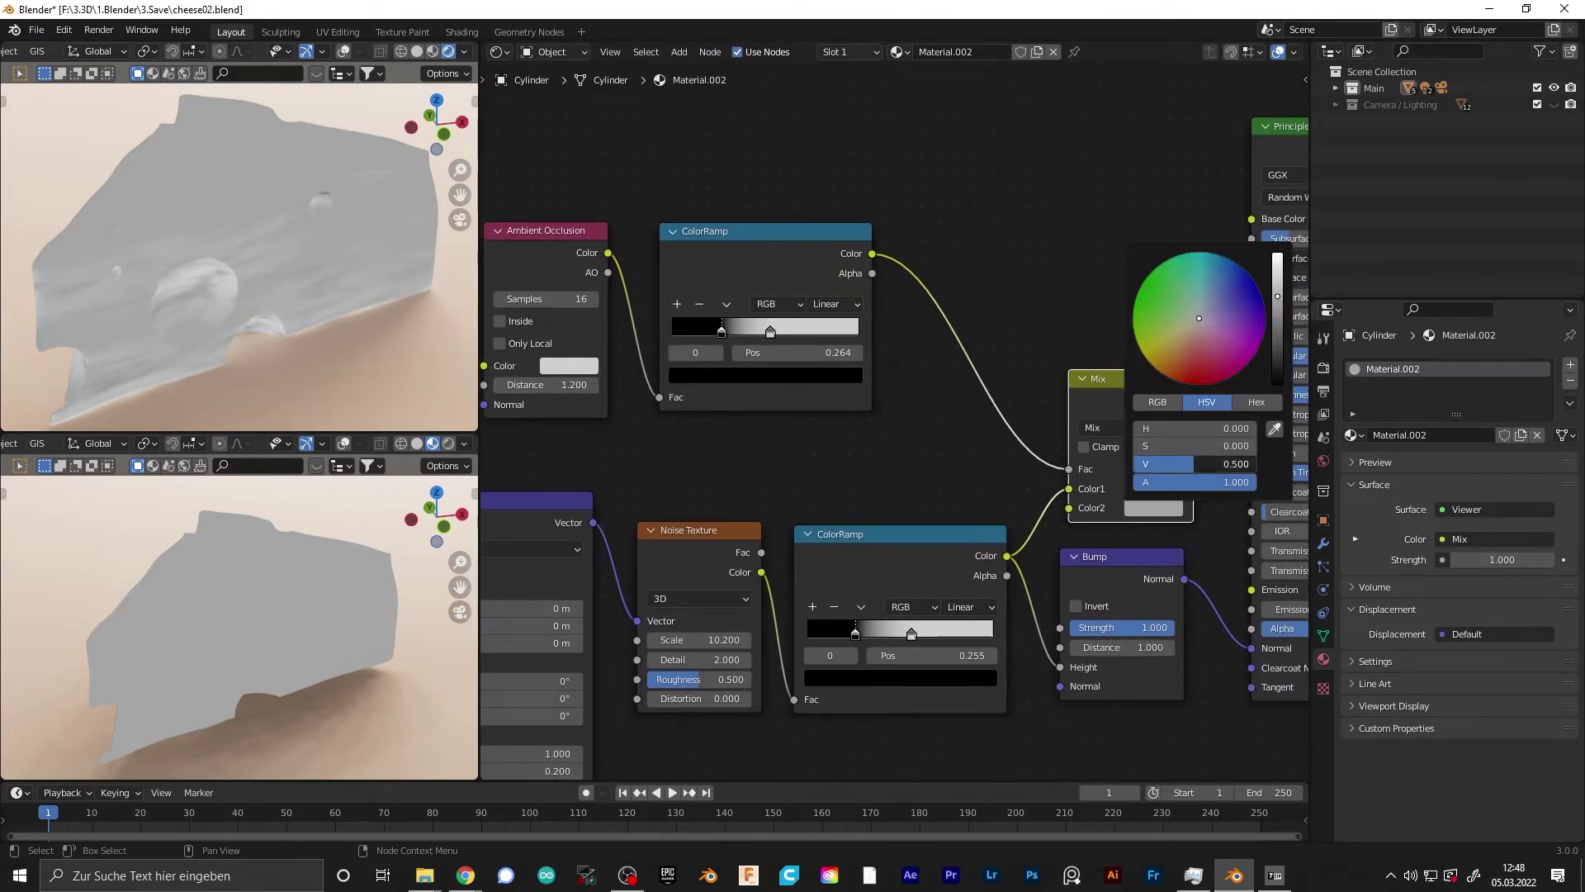
left_click_drag(1195, 464, 1255, 464)
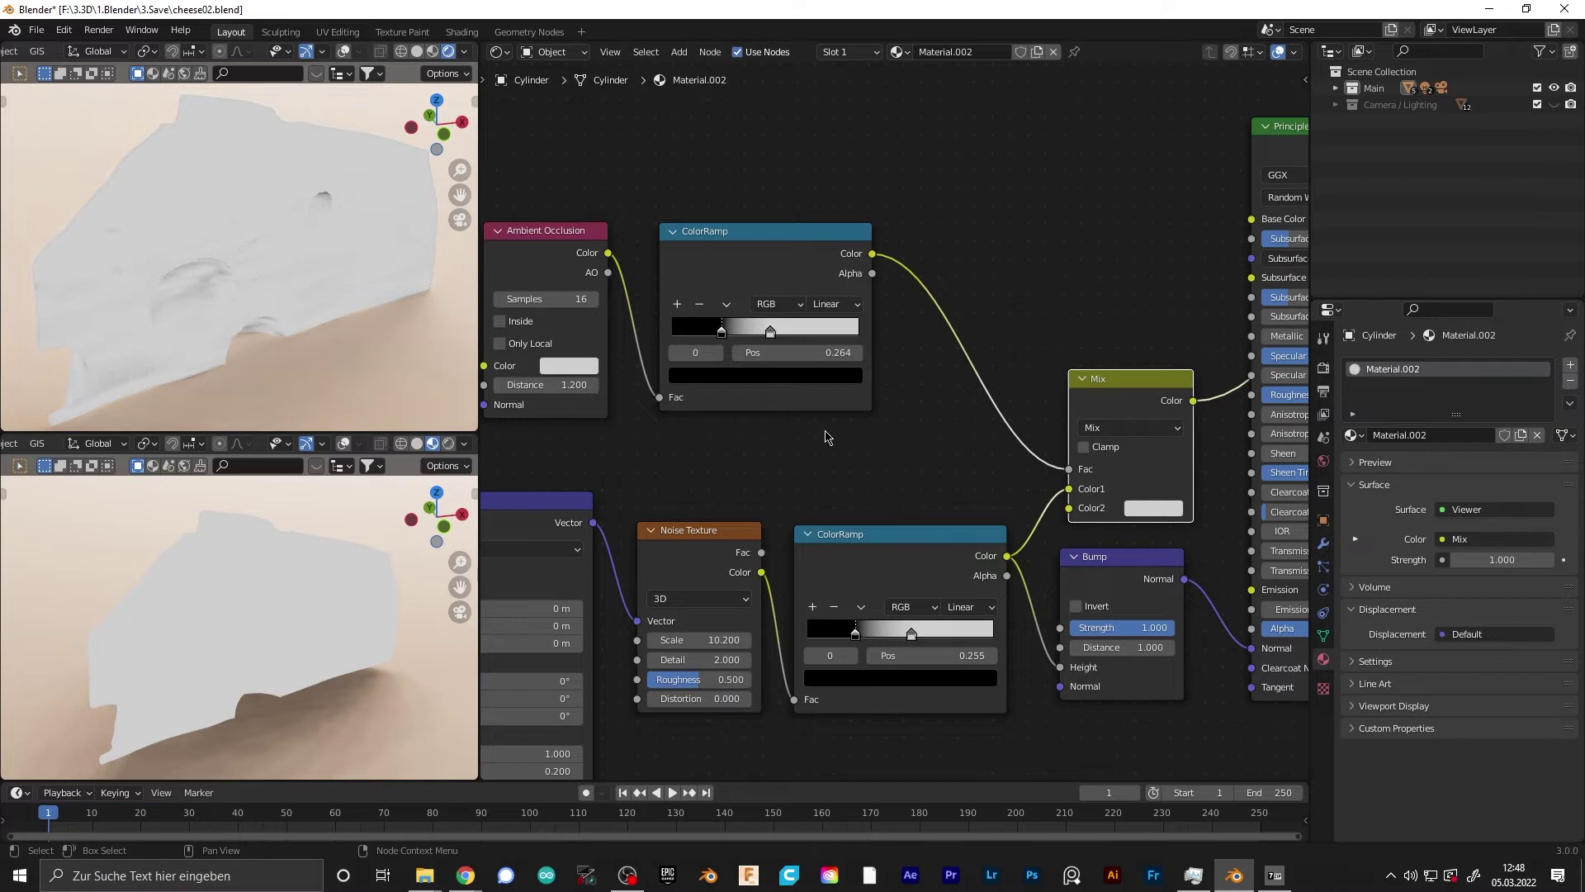
Reroute the noise ColorRamp from Color1 to Color2 of the Mix node and brighten Color1 to a light grey
left_click_drag(1064, 493, 1069, 507)
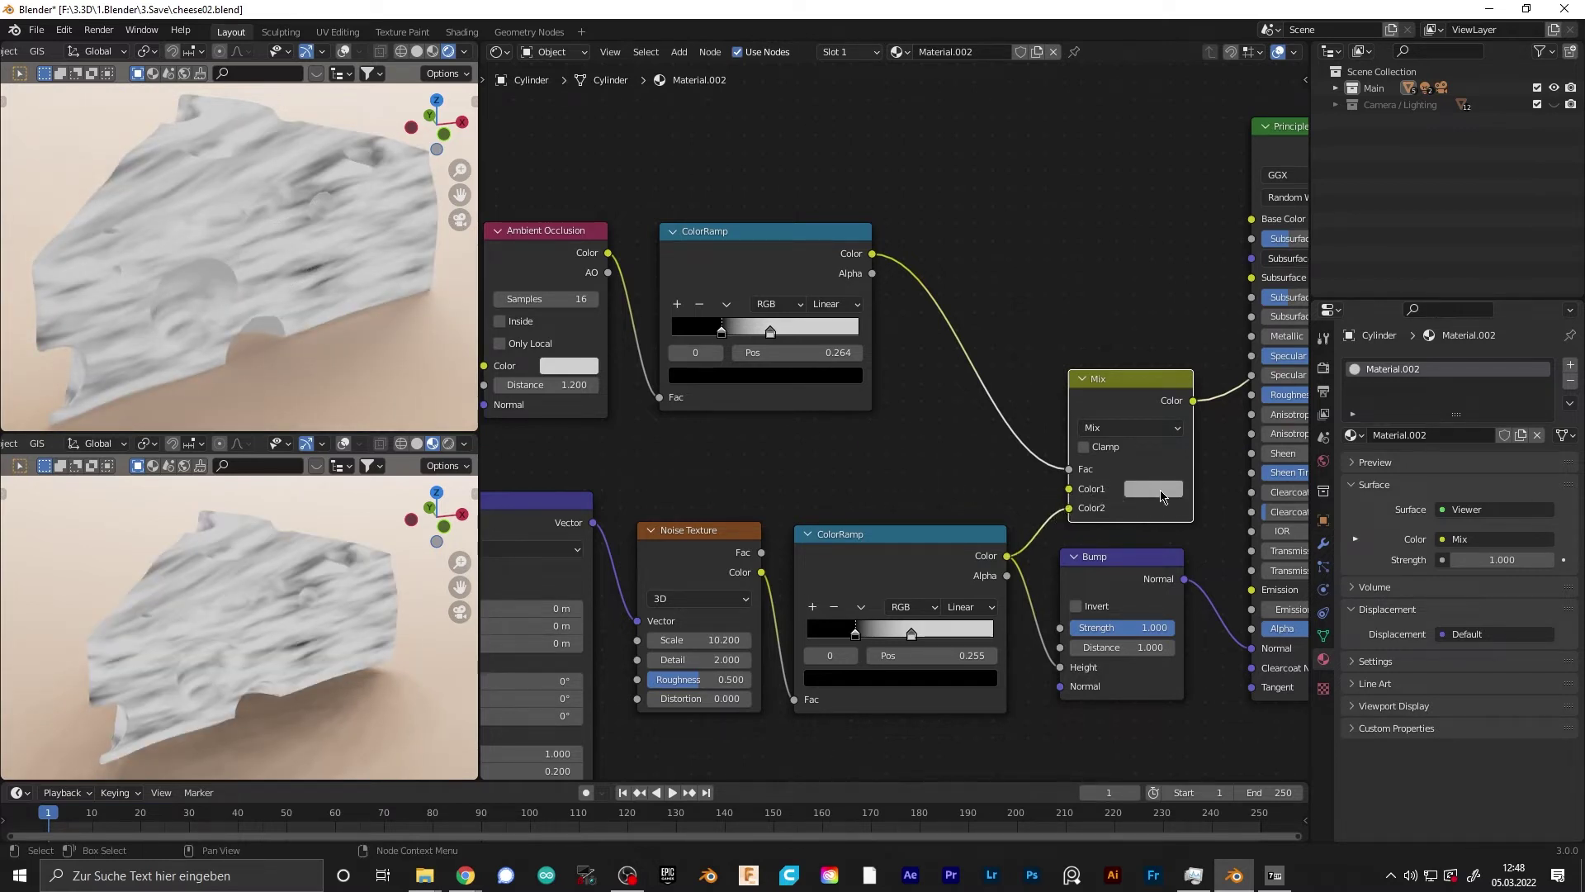
left_click(1162, 494)
left_click_drag(1194, 445, 1257, 444)
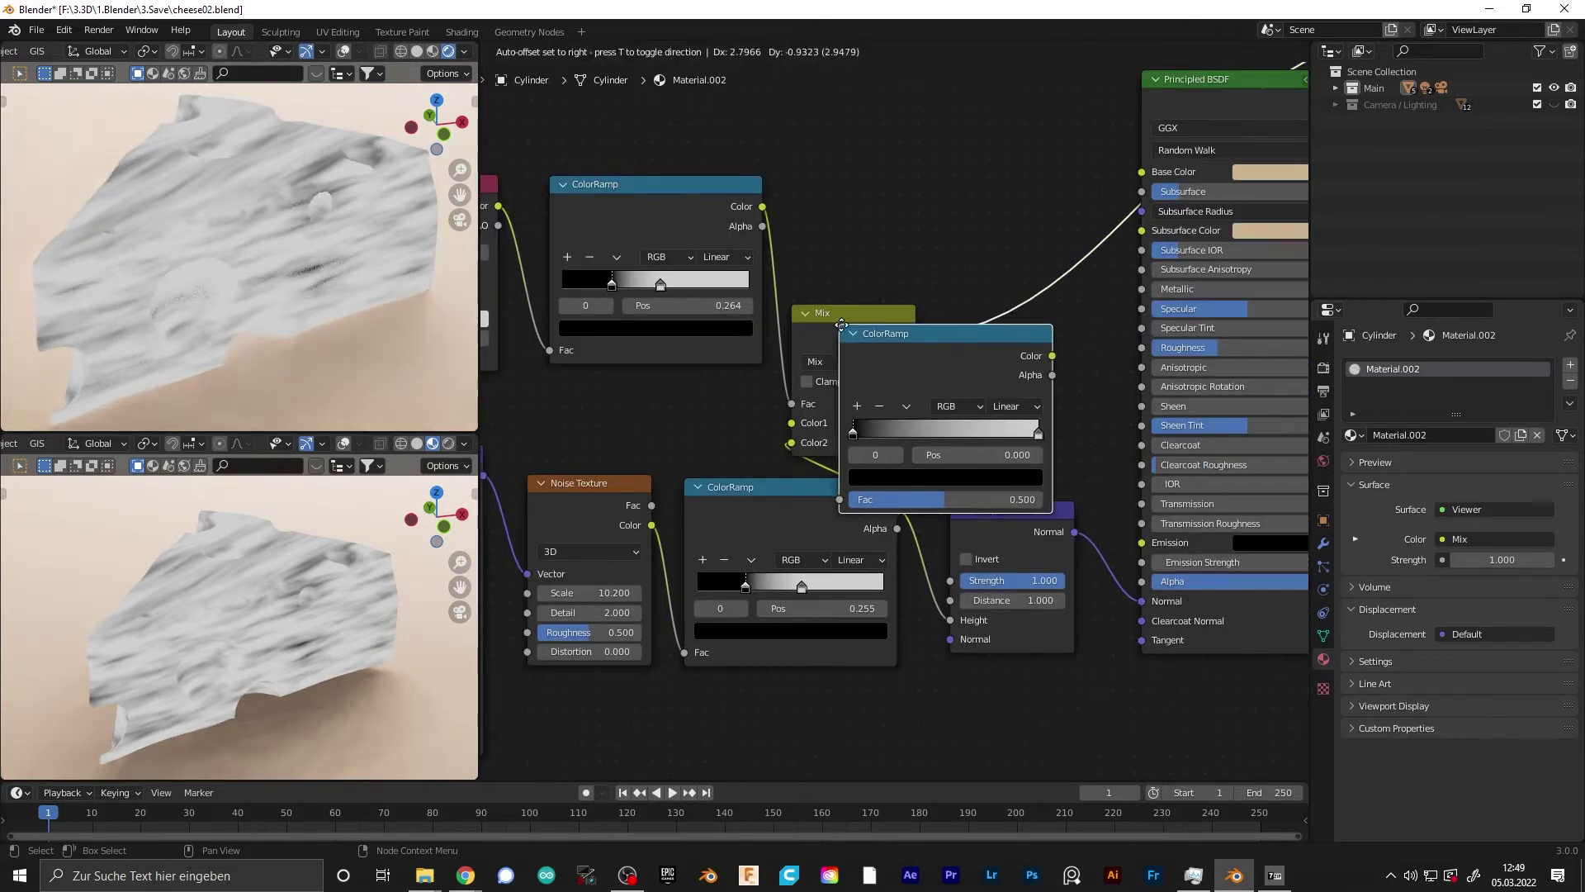
Add a ColorRamp after the Mix node and move its white stop to 0.841
left_click(875, 264)
middle_click_drag(905, 239, 636, 272)
left_click_drag(793, 328, 762, 332)
scroll(743, 371, "up", 2)
mouse_move(600, 425)
left_mouse_down()
mouse_move(639, 427)
mouse_move(606, 429)
left_mouse_up()
left_click_drag(877, 428, 834, 435)
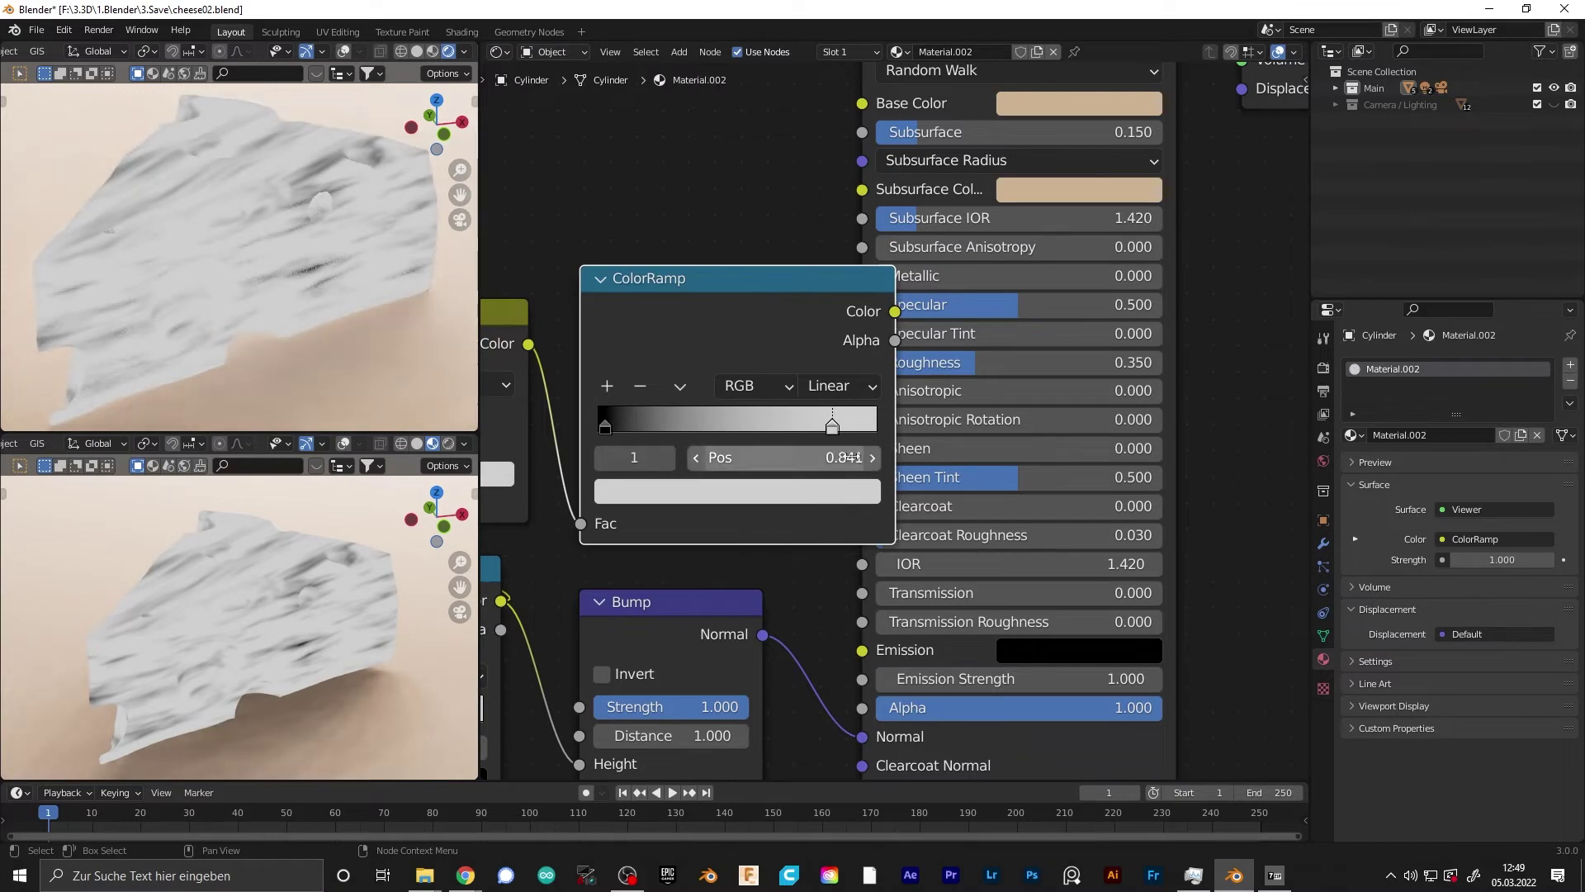
Tidy the node layout, stacking the new ColorRamp above the noise ColorRamp, and return the output to the Principled BSDF
scroll(838, 435, "down", 12)
middle_click_drag(835, 474, 1090, 508)
scroll(914, 508, "up", 1)
key("g")
left_click_drag(675, 314, 687, 398)
left_click_drag(1011, 428, 850, 428)
left_click_drag(1105, 426, 938, 422)
middle_click_drag(937, 422, 770, 405)
left_click(1068, 285, "ctrl+shift")
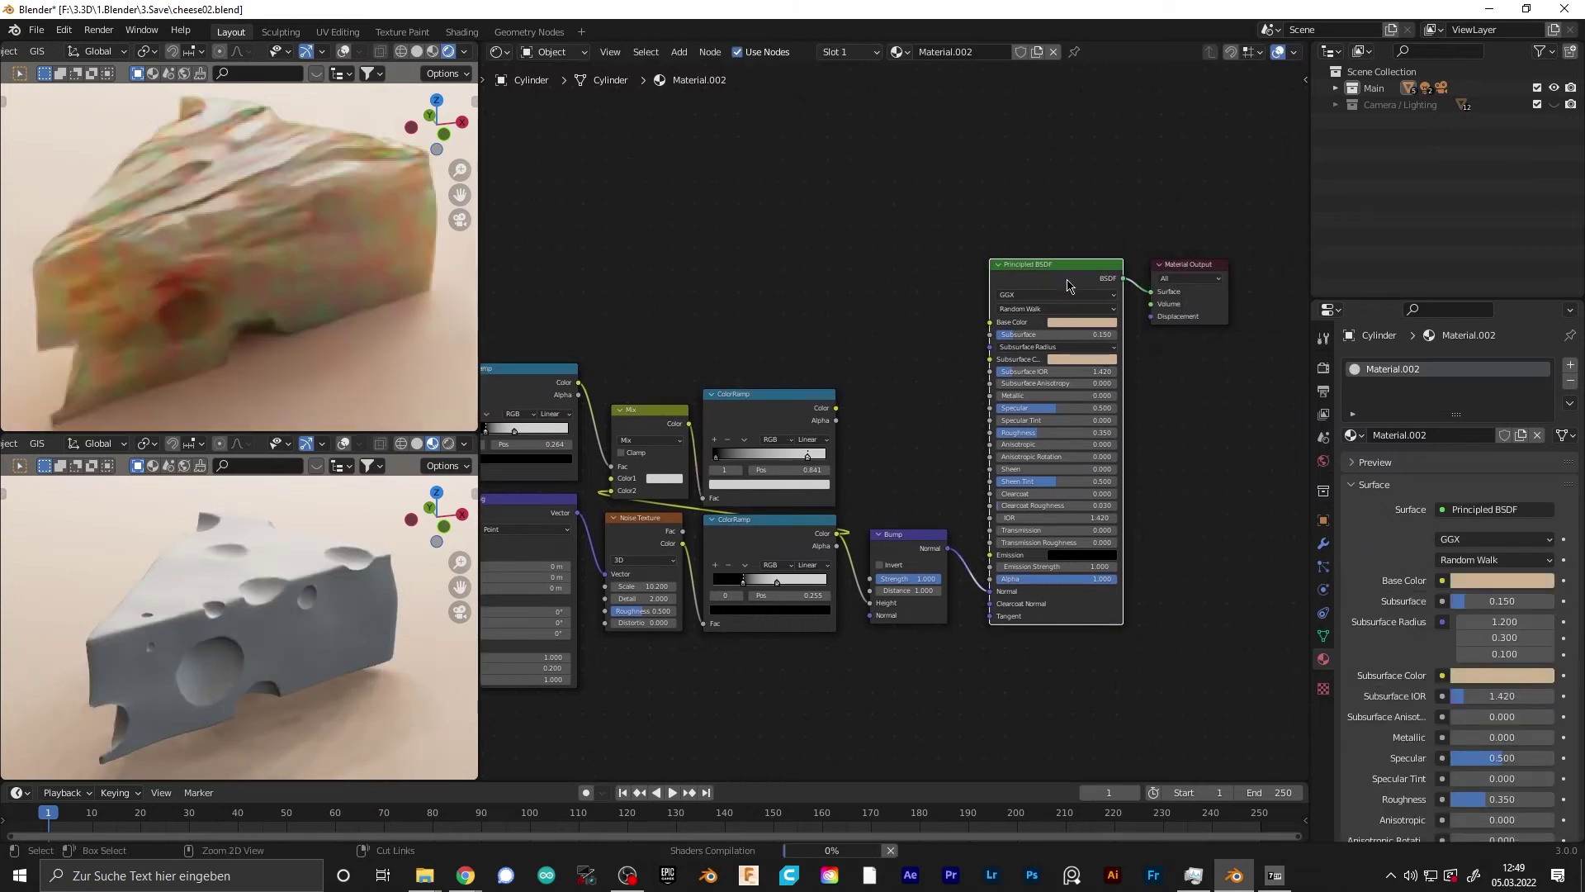
Set the Bump node's strength to 0.1
scroll(892, 528, "up", 6)
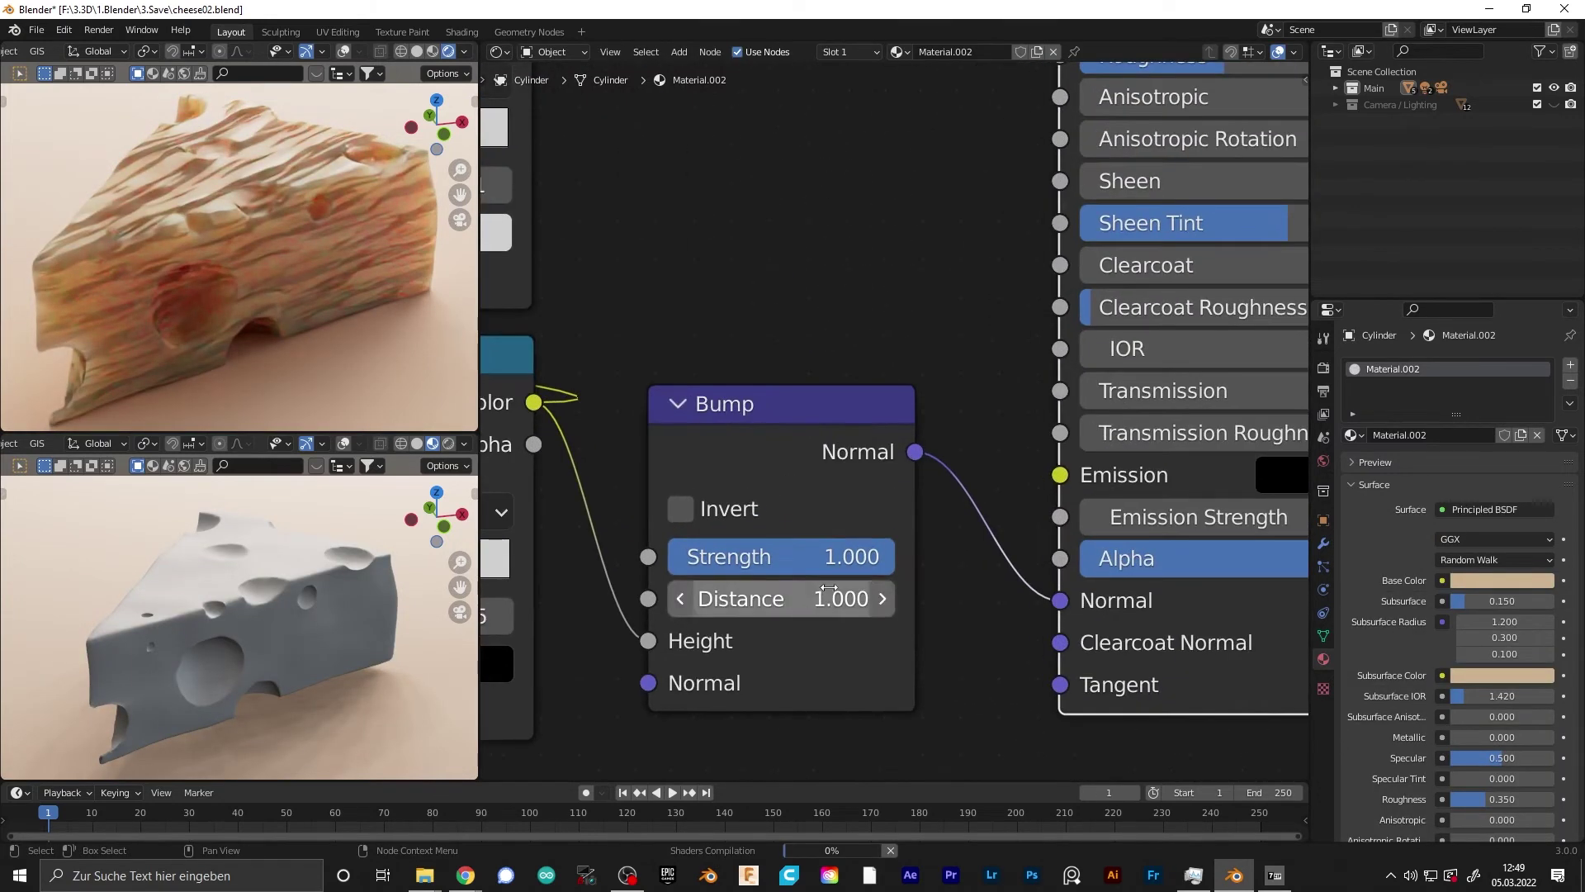
left_click(819, 567)
type(".1")
key("Return")
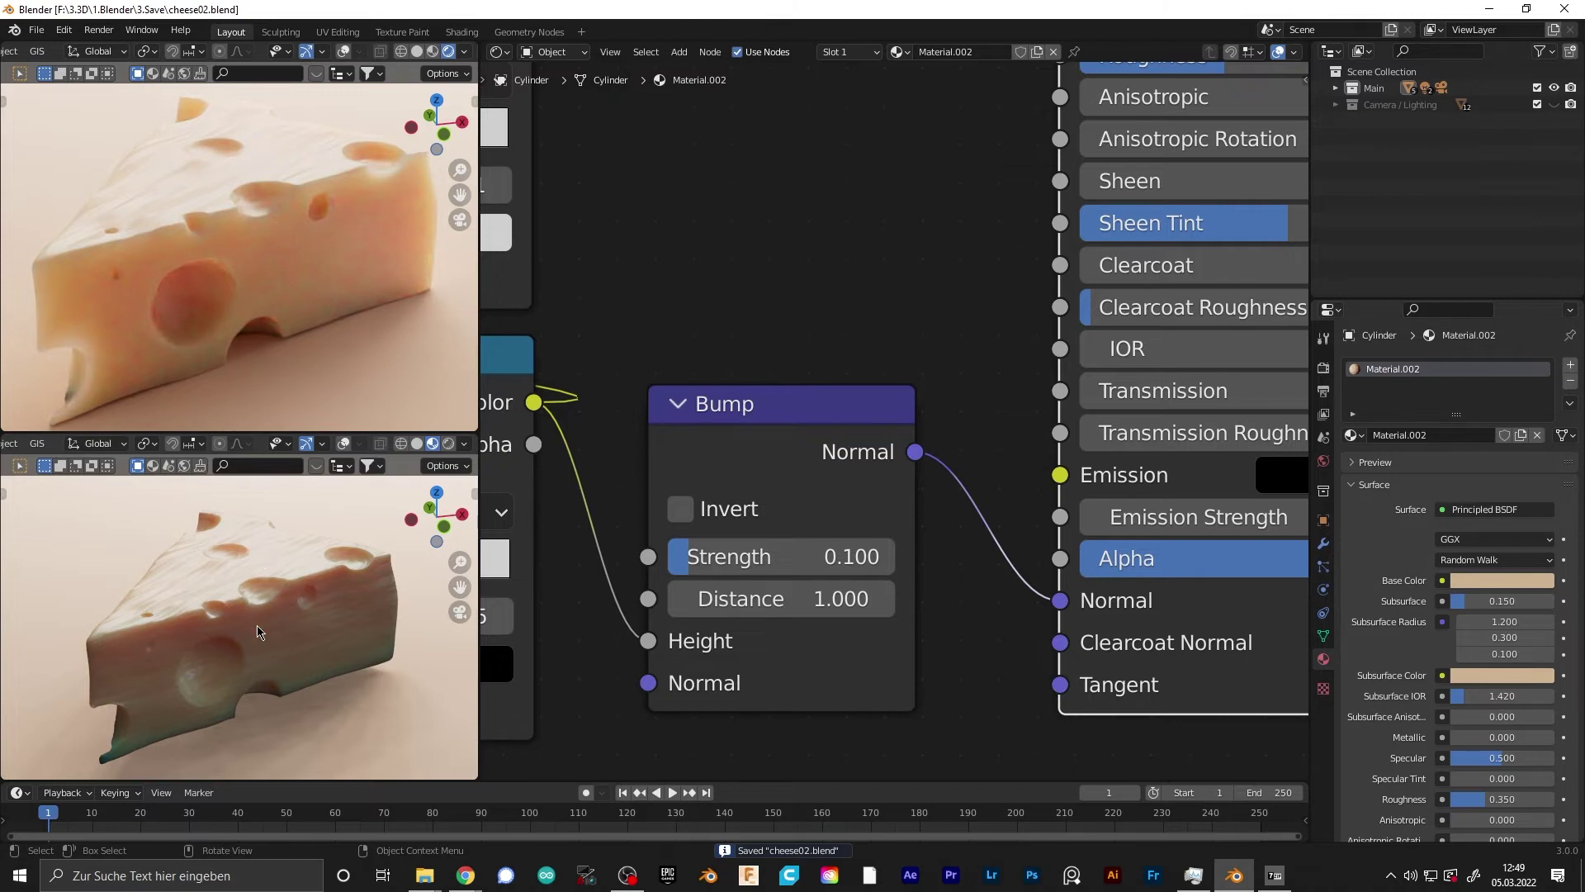
Inspect the cheese surface up close and set the Bump node's strength to 0.03
scroll(259, 635, "up", 9)
middle_click_drag(317, 615, 126, 638, "shift")
middle_click_drag(248, 630, 145, 656, "shift")
scroll(334, 663, "down", 5)
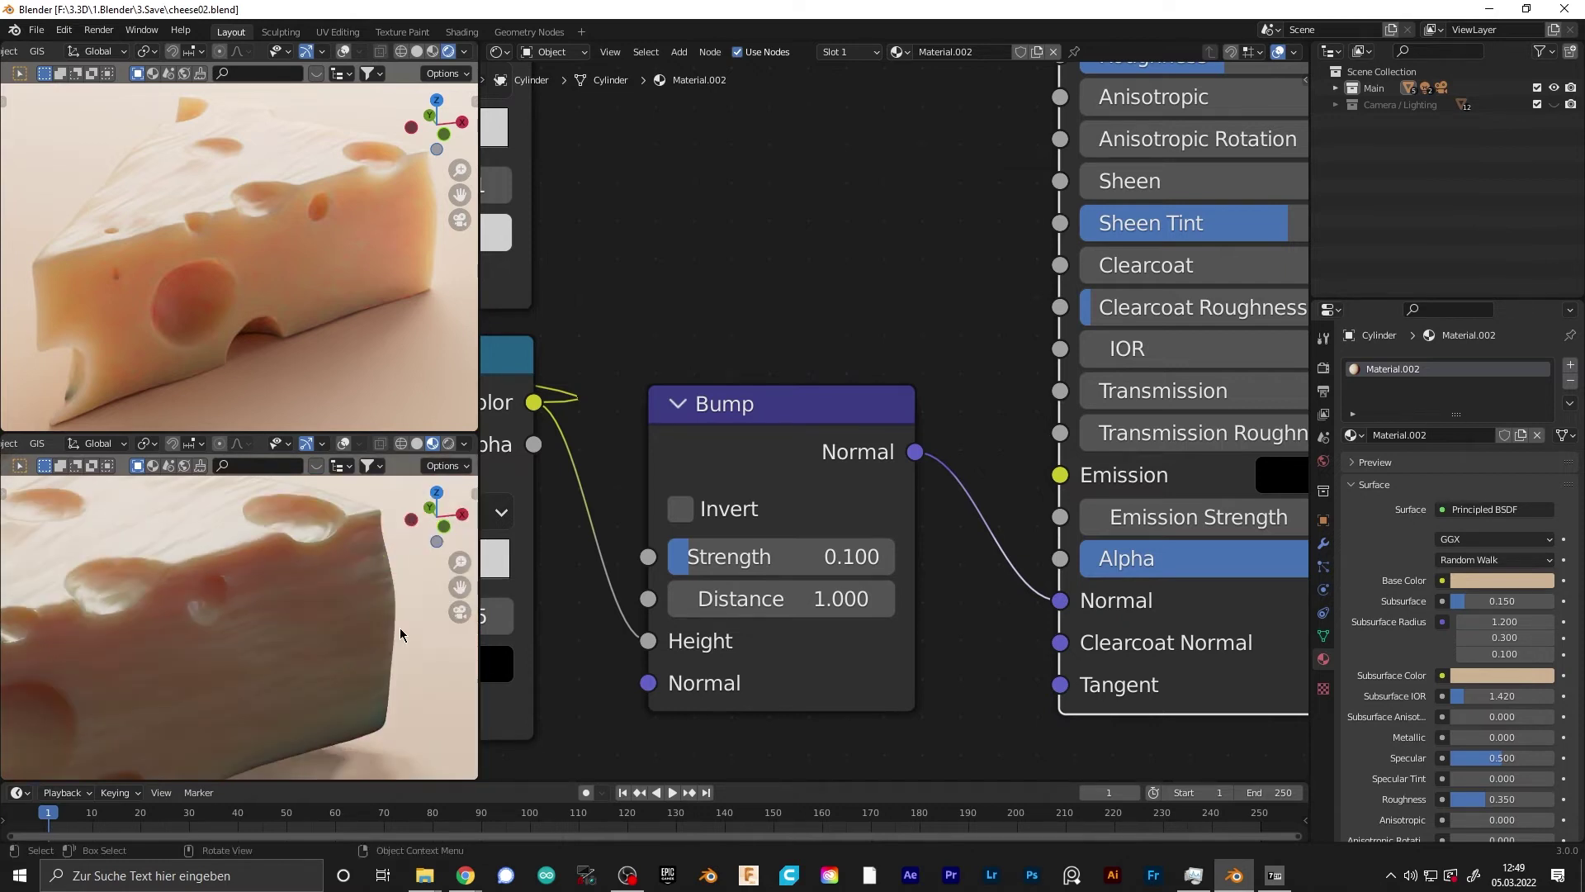
double_click(838, 556)
type("0.0")
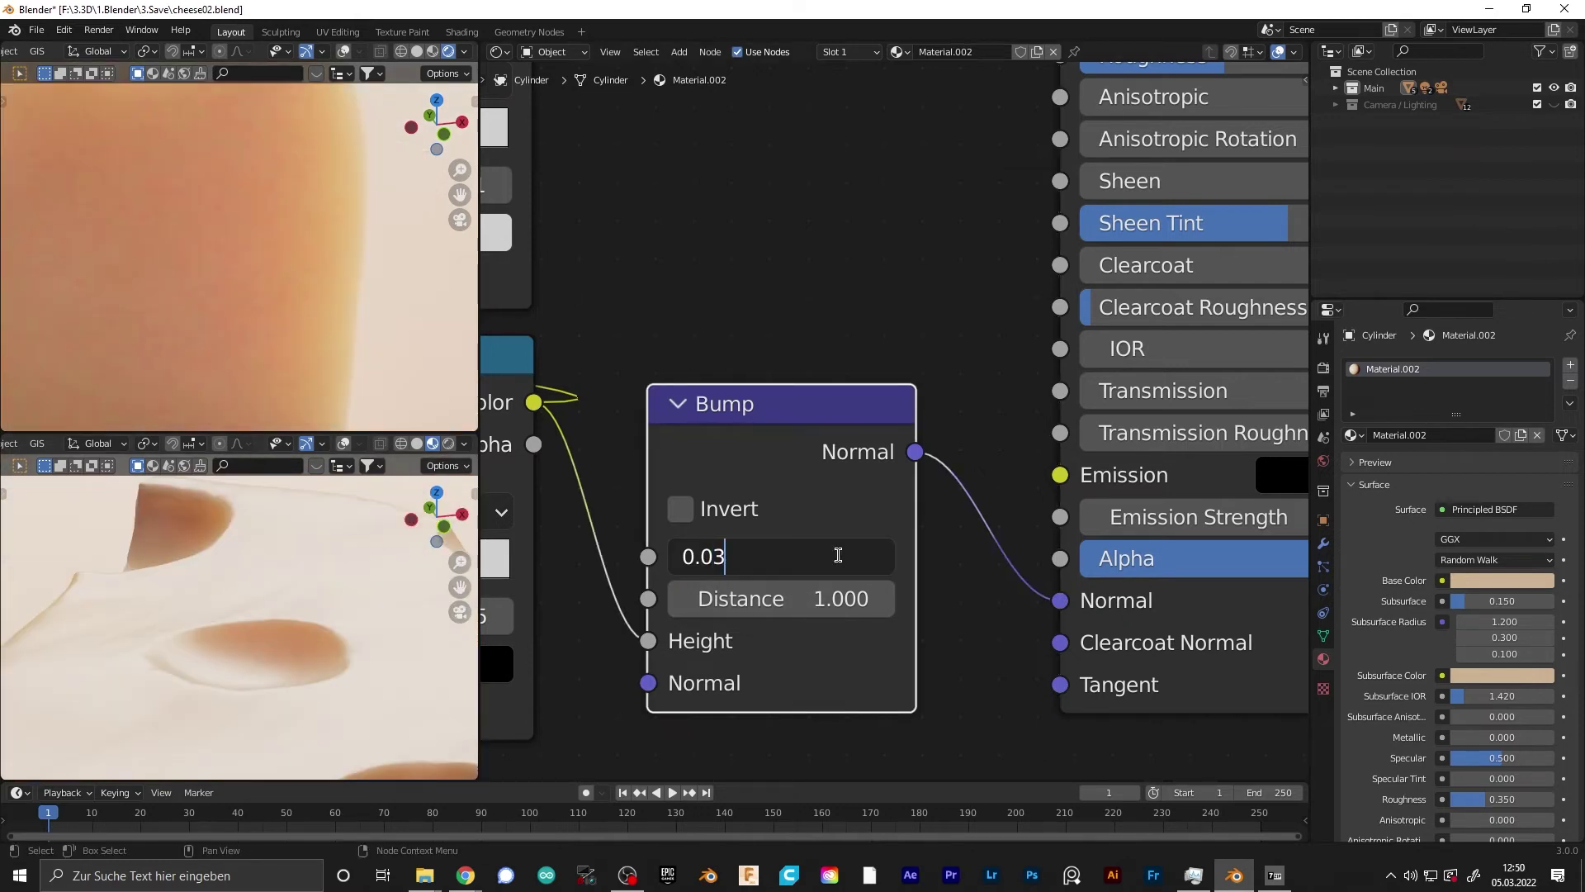
key("Return")
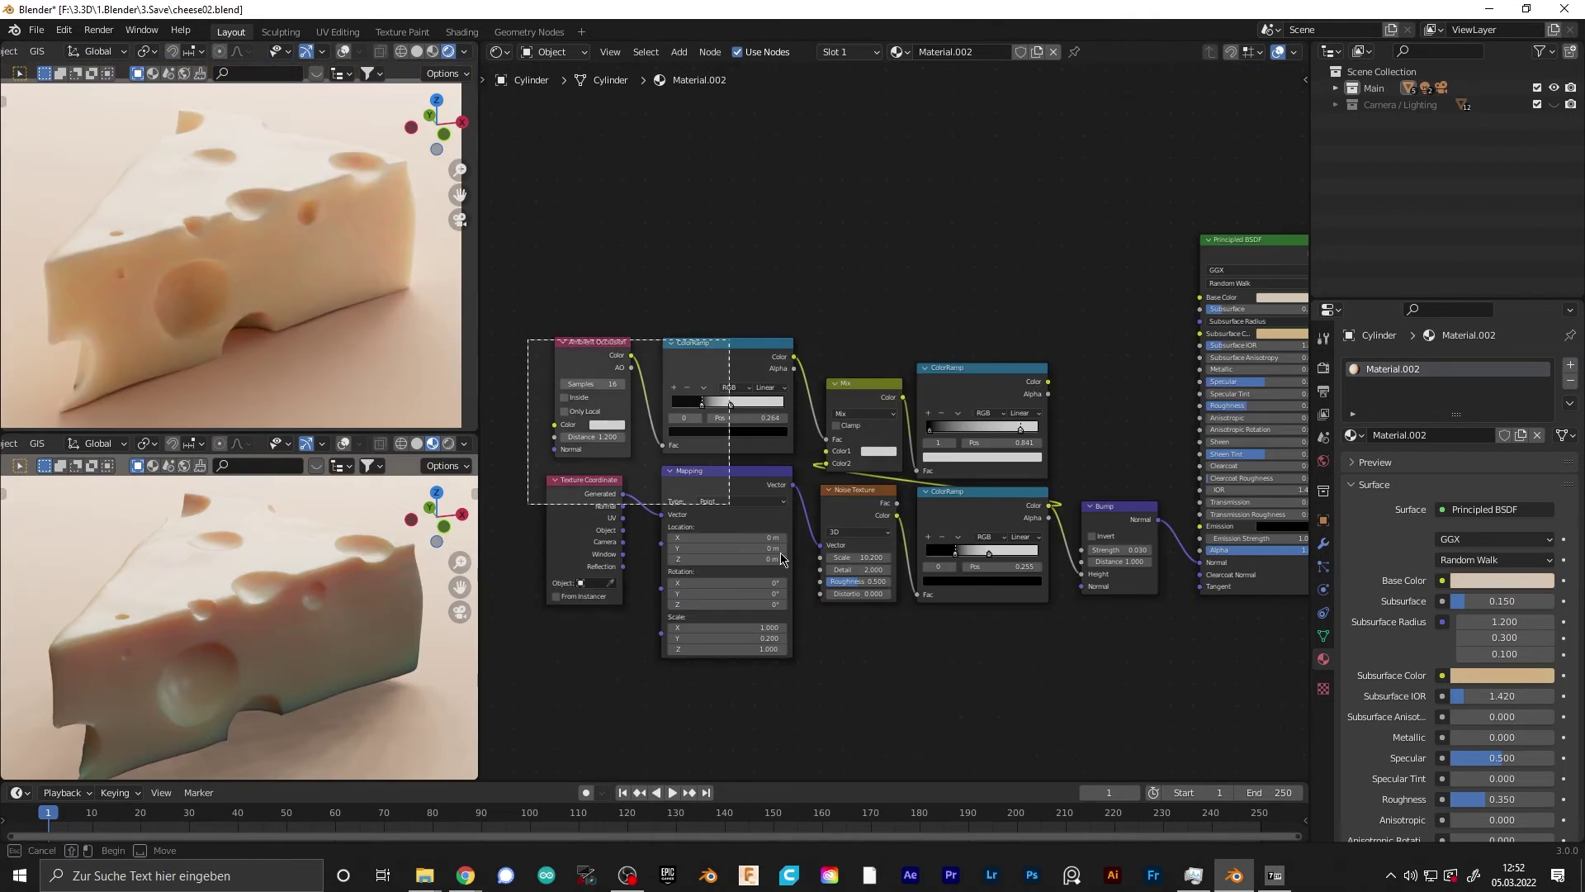
Reposition the texture nodes as a group and place a second Noise Texture beneath the existing one
left_click_drag(531, 336, 1118, 676)
key("g")
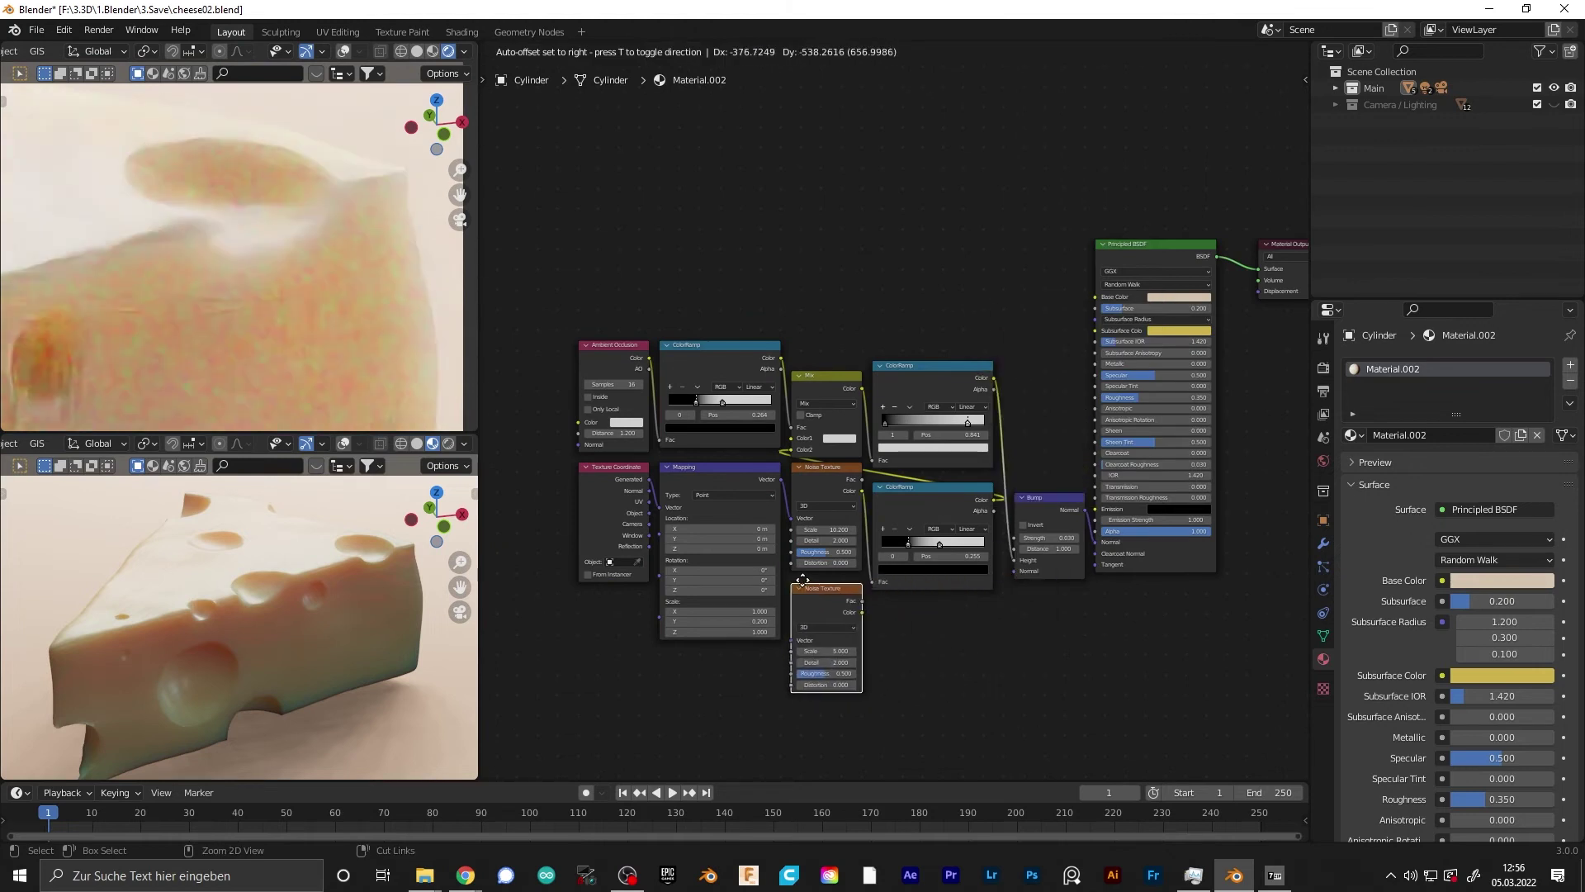
left_click(803, 580)
Duplicate the noise ColorRamp beneath itself and feed it into Color2 of a new Mix node placed before the Bump node
left_click(923, 506)
key("shift+d")
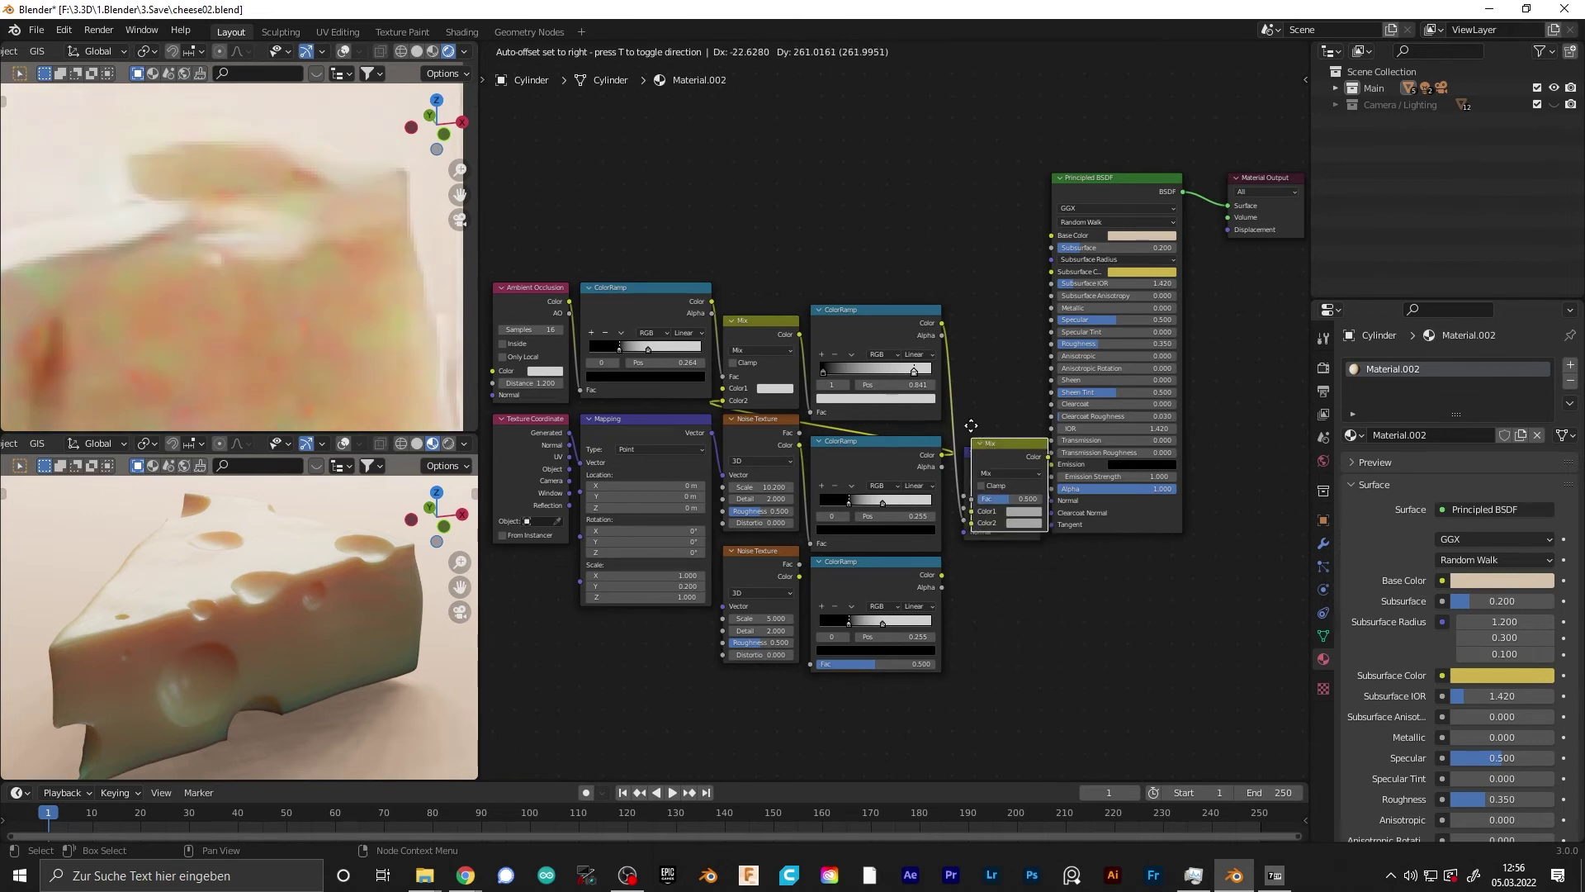
left_click_drag(929, 438, 905, 582)
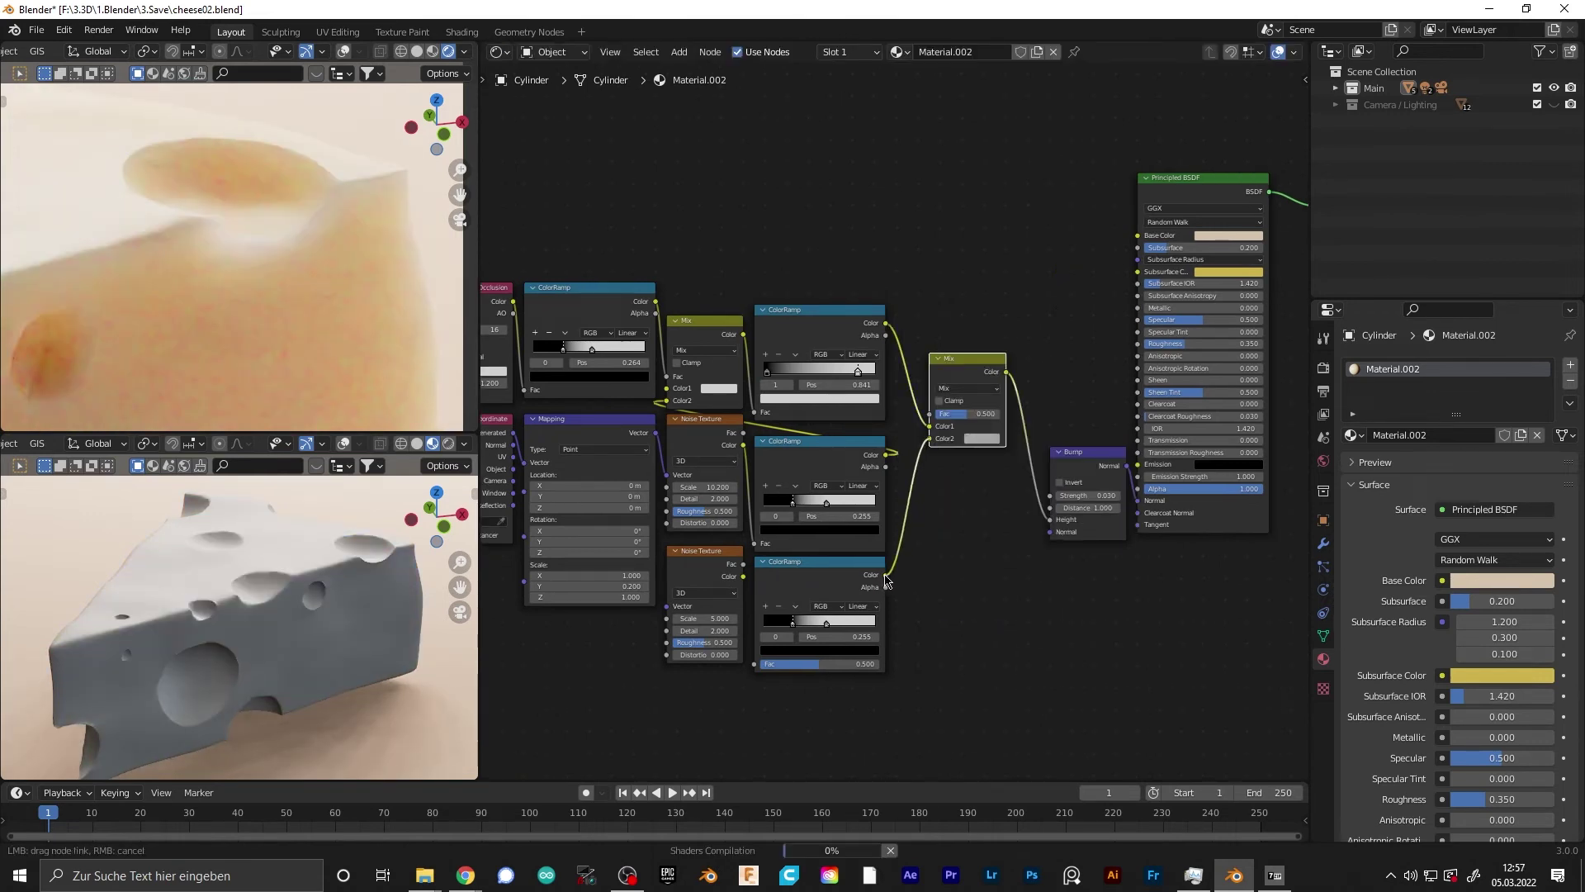
Connect the second Noise Texture's Color to the duplicated ColorRamp's Fac, reset the ramp to its default stops and preview it
scroll(756, 670, "up", 10)
left_click(684, 500)
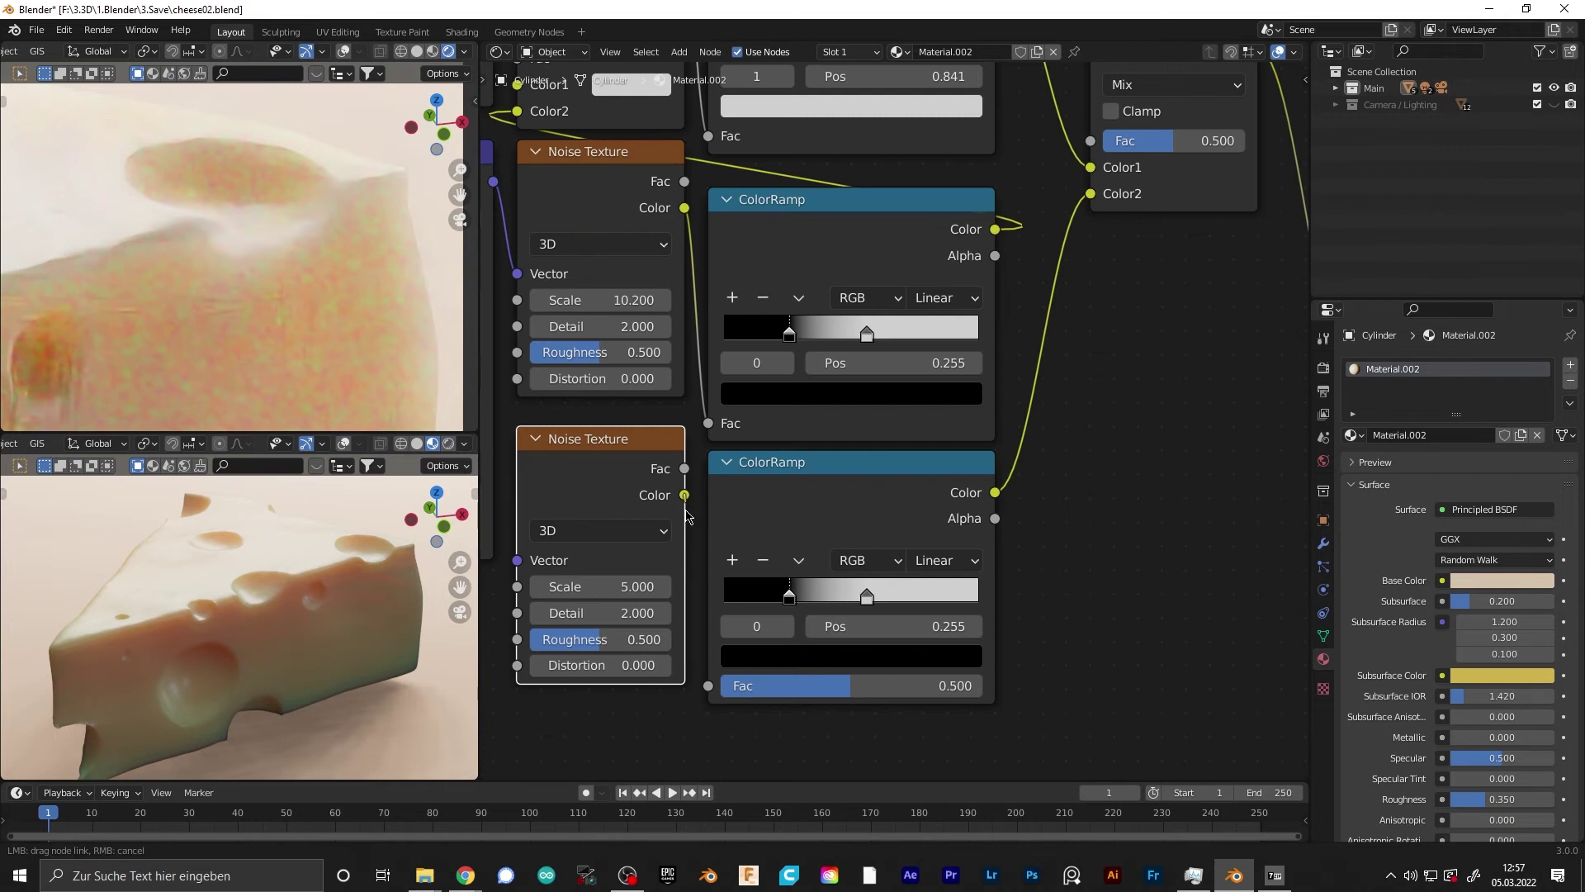
left_click_drag(723, 685, 724, 685)
left_click(859, 483)
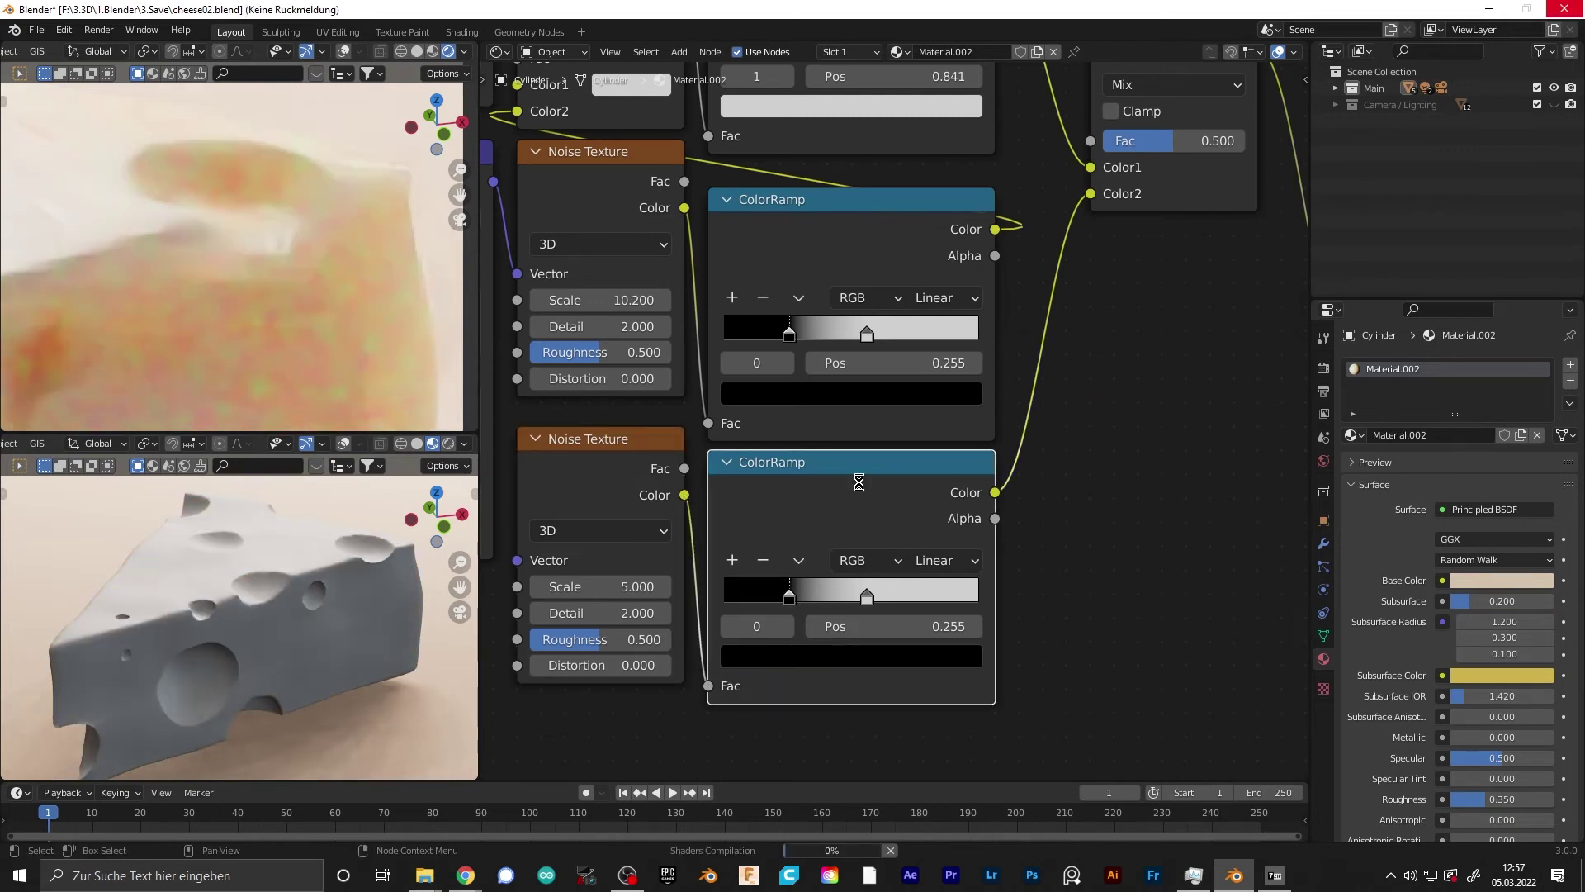
left_click(861, 486, "ctrl+shift")
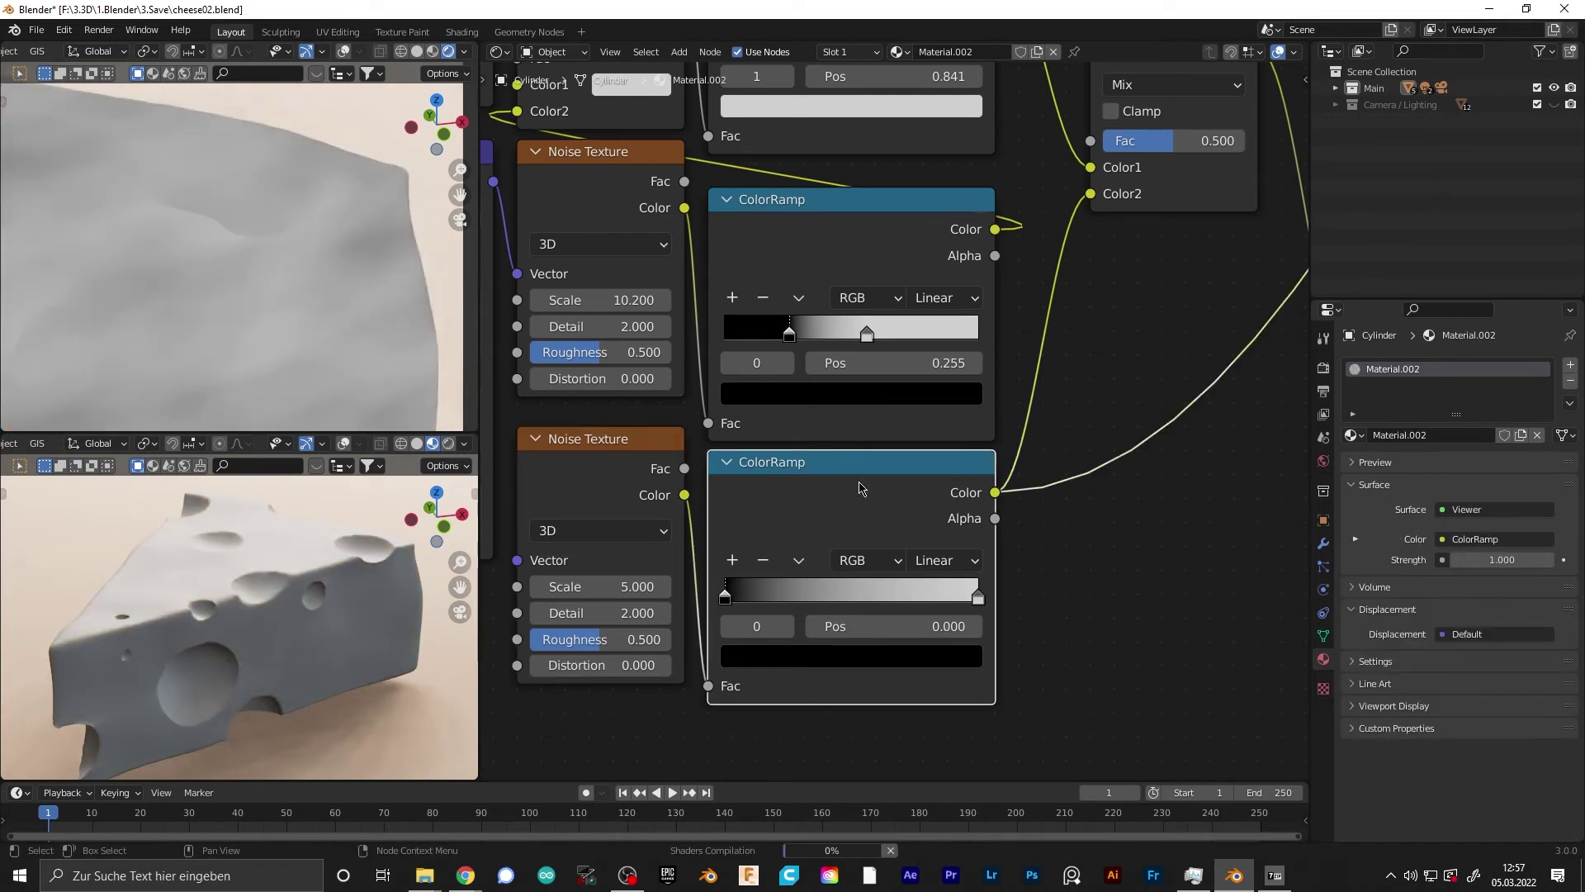
Set the second Noise Texture's scale to 35 and its roughness to 0.608
scroll(548, 582, "up", 2)
left_click_drag(548, 587, 756, 586)
left_click(645, 598)
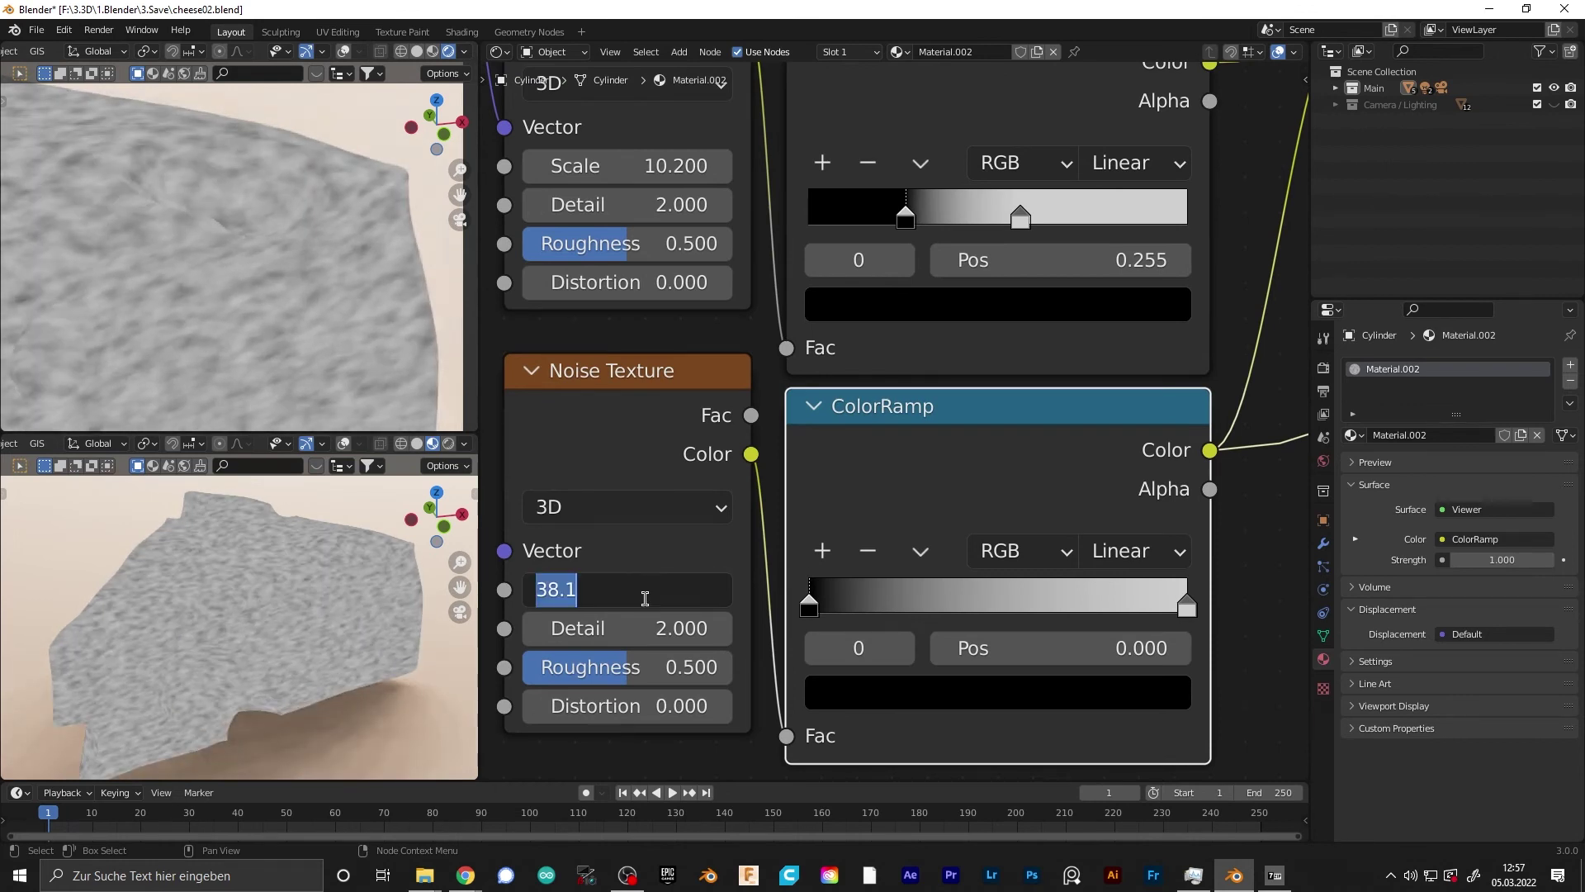
type("35")
key("Return")
left_click_drag(651, 673, 564, 673)
left_click_drag(647, 667, 653, 668)
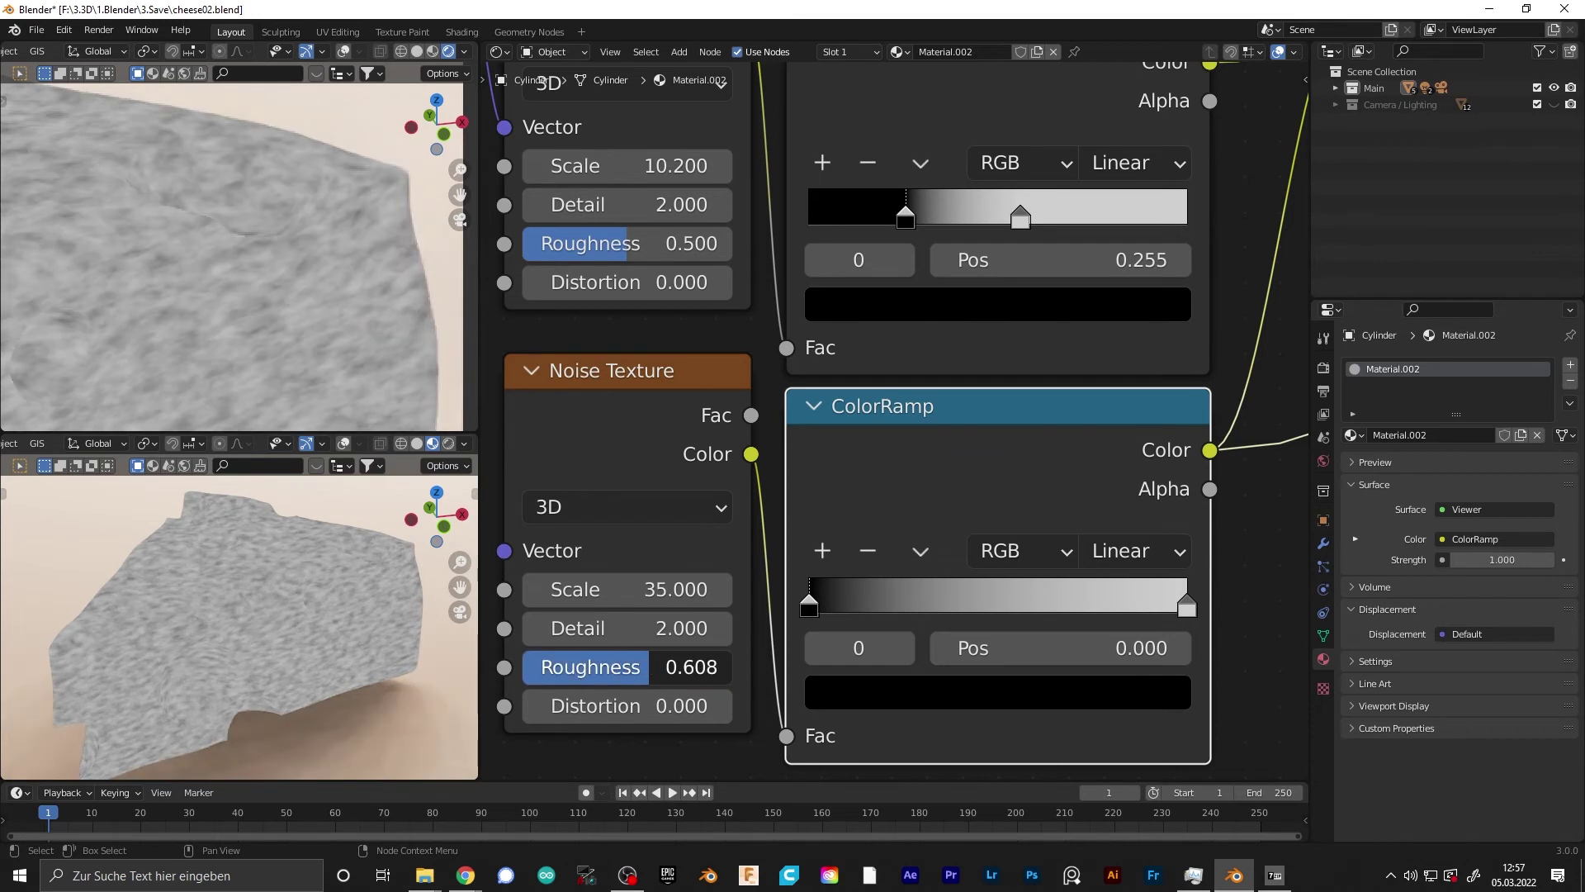
Lighten the lower ColorRamp's black stop to grey and adjust the brightness of its white stop
left_click(893, 695)
left_click_drag(1109, 442, 1109, 328)
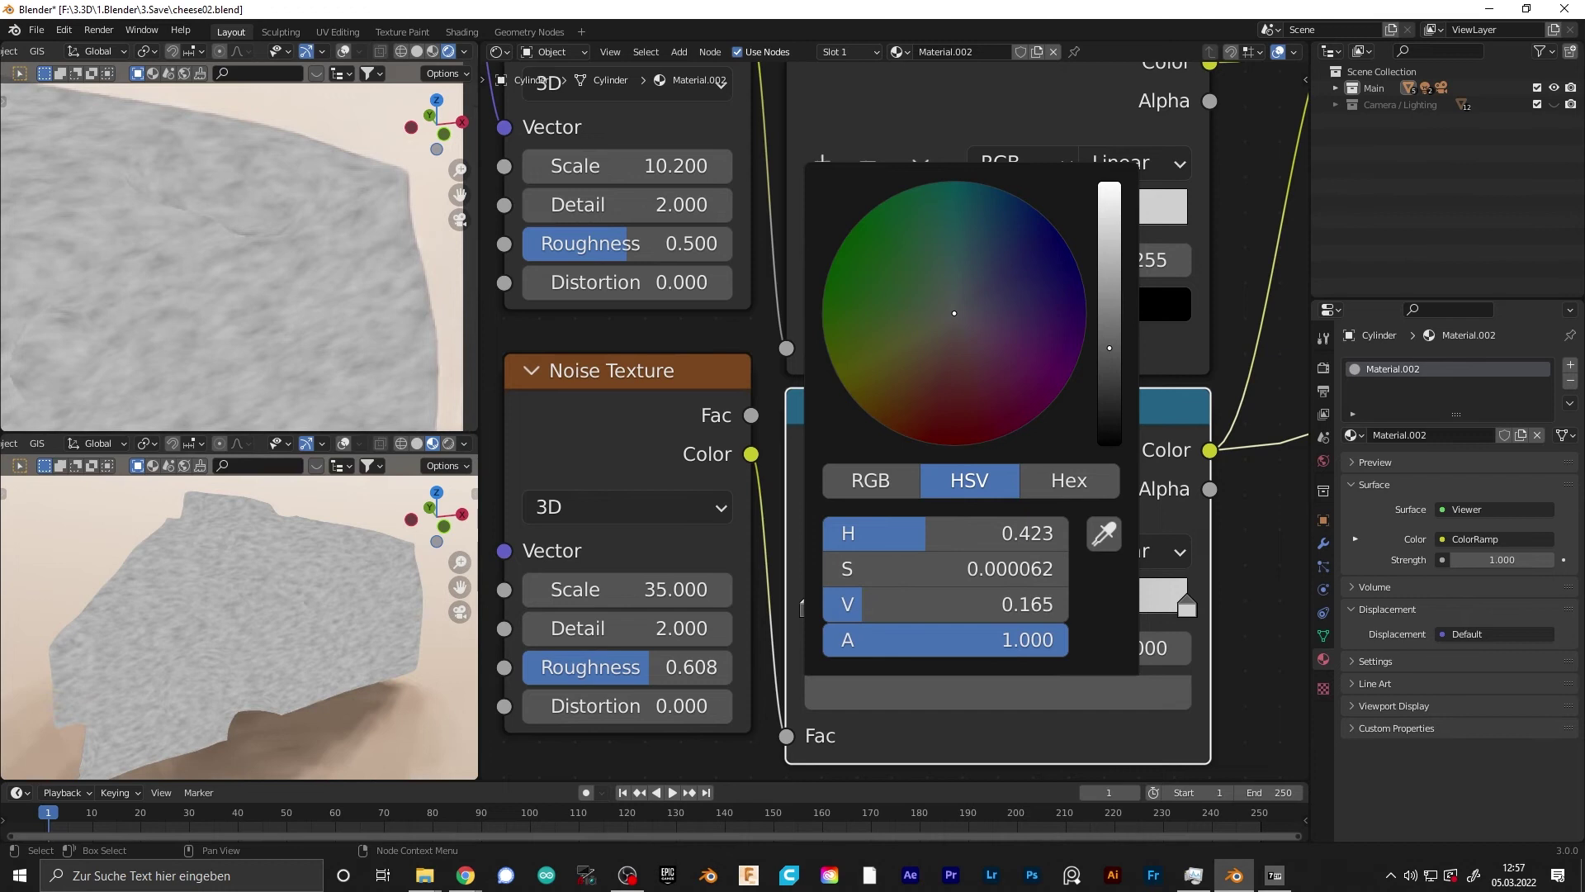
left_click(1190, 605)
left_click(1149, 692)
mouse_move(1111, 248)
left_mouse_down()
mouse_move(1110, 268)
mouse_move(1110, 234)
mouse_move(1110, 249)
left_mouse_up()
Move the lower ColorRamp's stops inward to about 0.086 and 0.659 and set the second Noise Texture's scale to 40
mouse_move(838, 604)
left_mouse_down()
mouse_move(920, 603)
mouse_move(829, 611)
mouse_move(876, 611)
mouse_move(849, 621)
left_mouse_up()
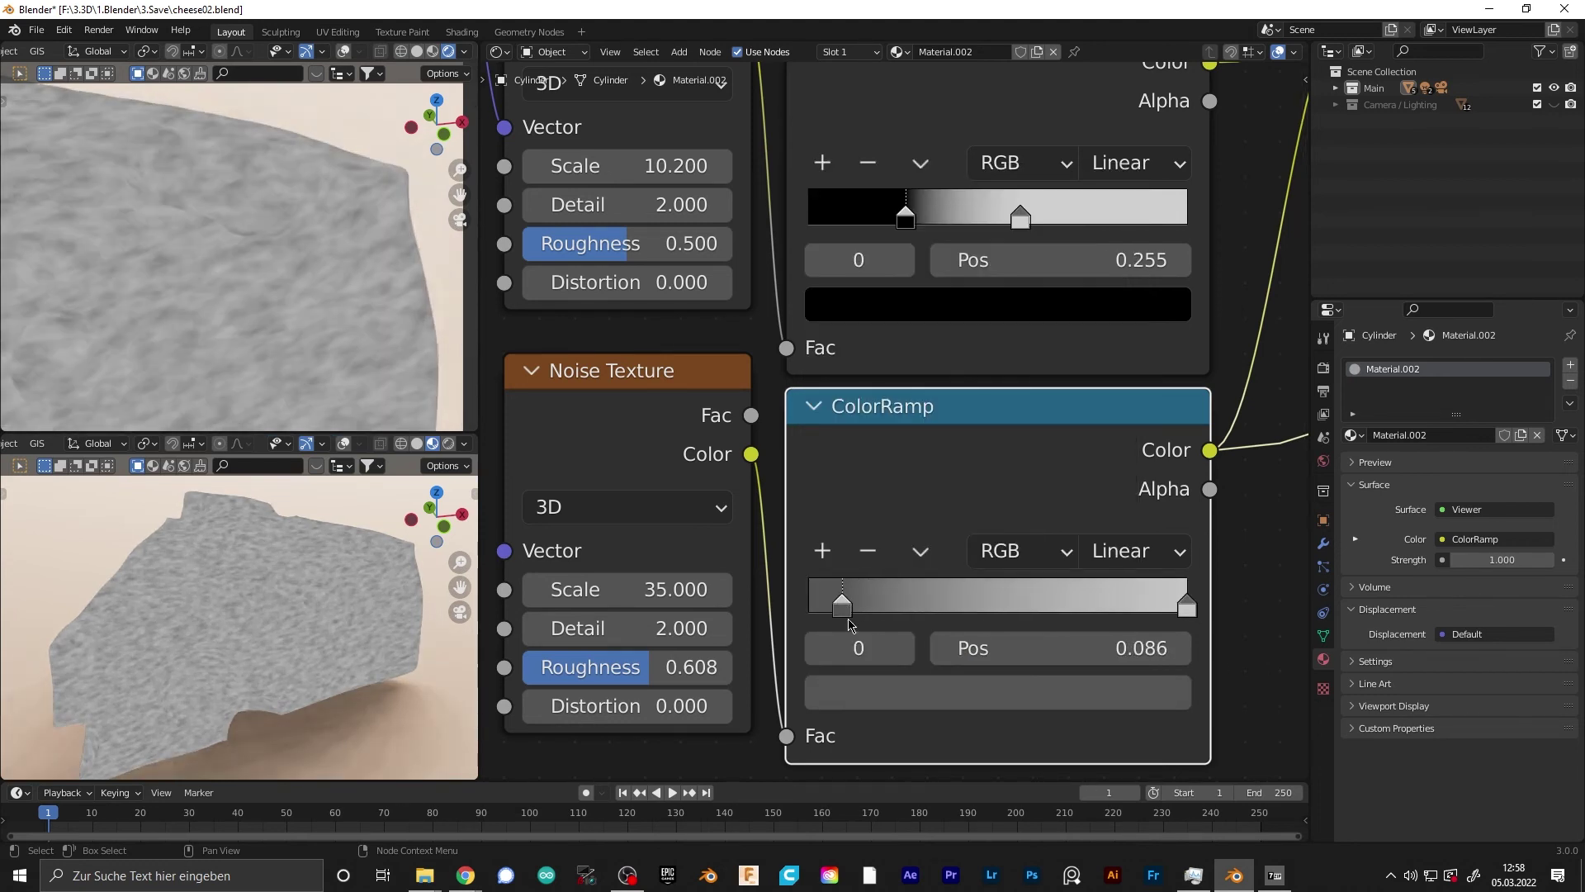
left_click_drag(1187, 605, 1033, 607)
scroll(1057, 609, "down", 3)
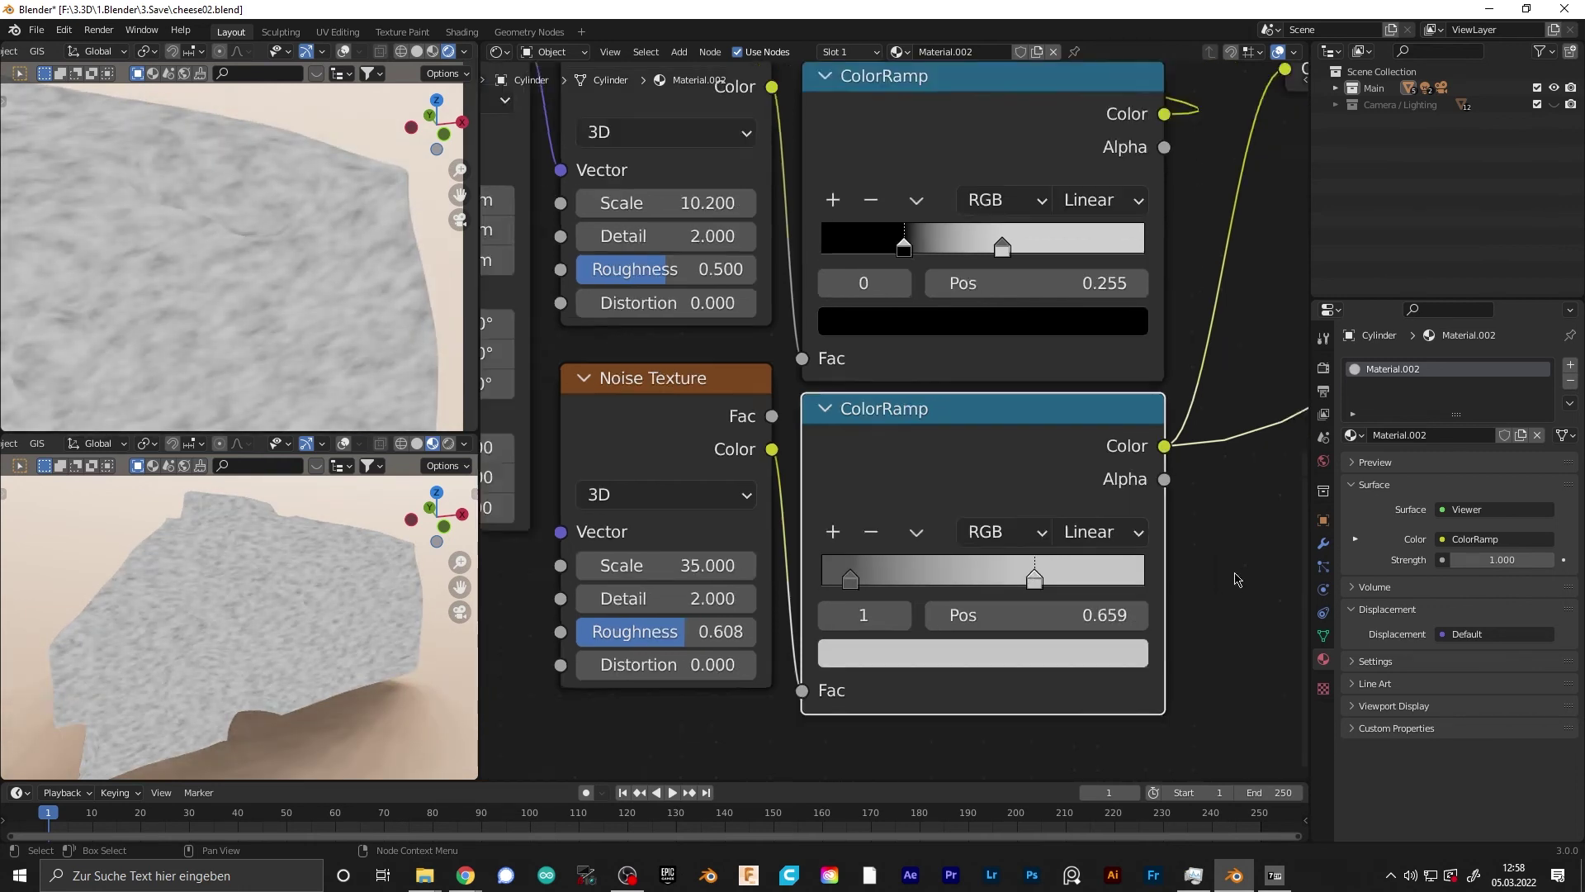
left_click(660, 570)
type("4")
key("Return")
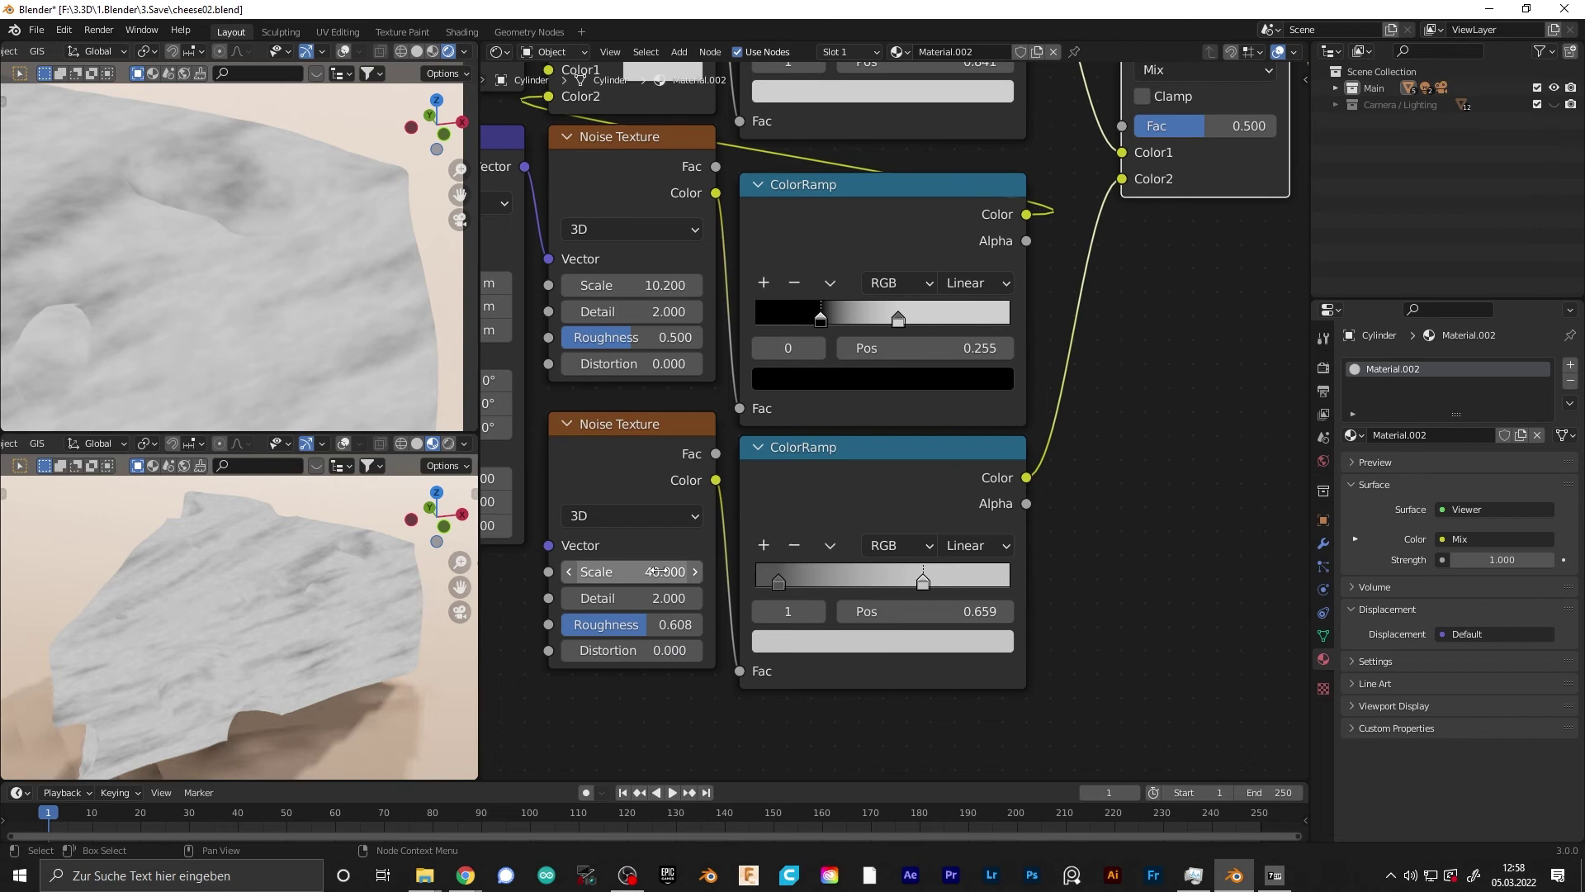
Check the mixed noise on the cheese, return the output to the Principled BSDF and render the image
scroll(243, 692, "up", 4)
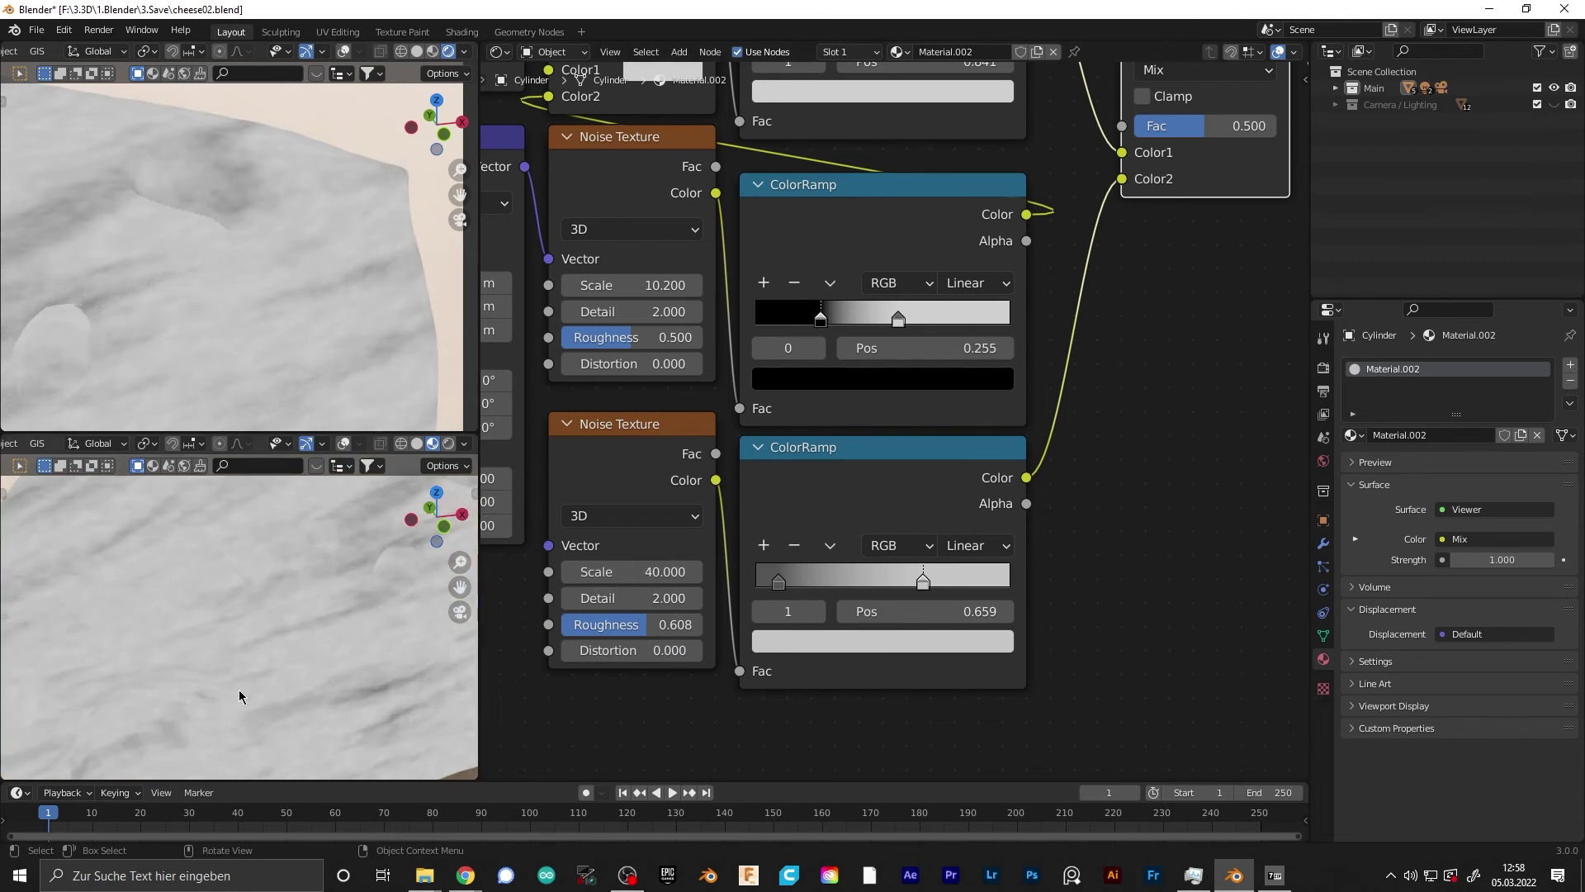
scroll(240, 672, "down", 5)
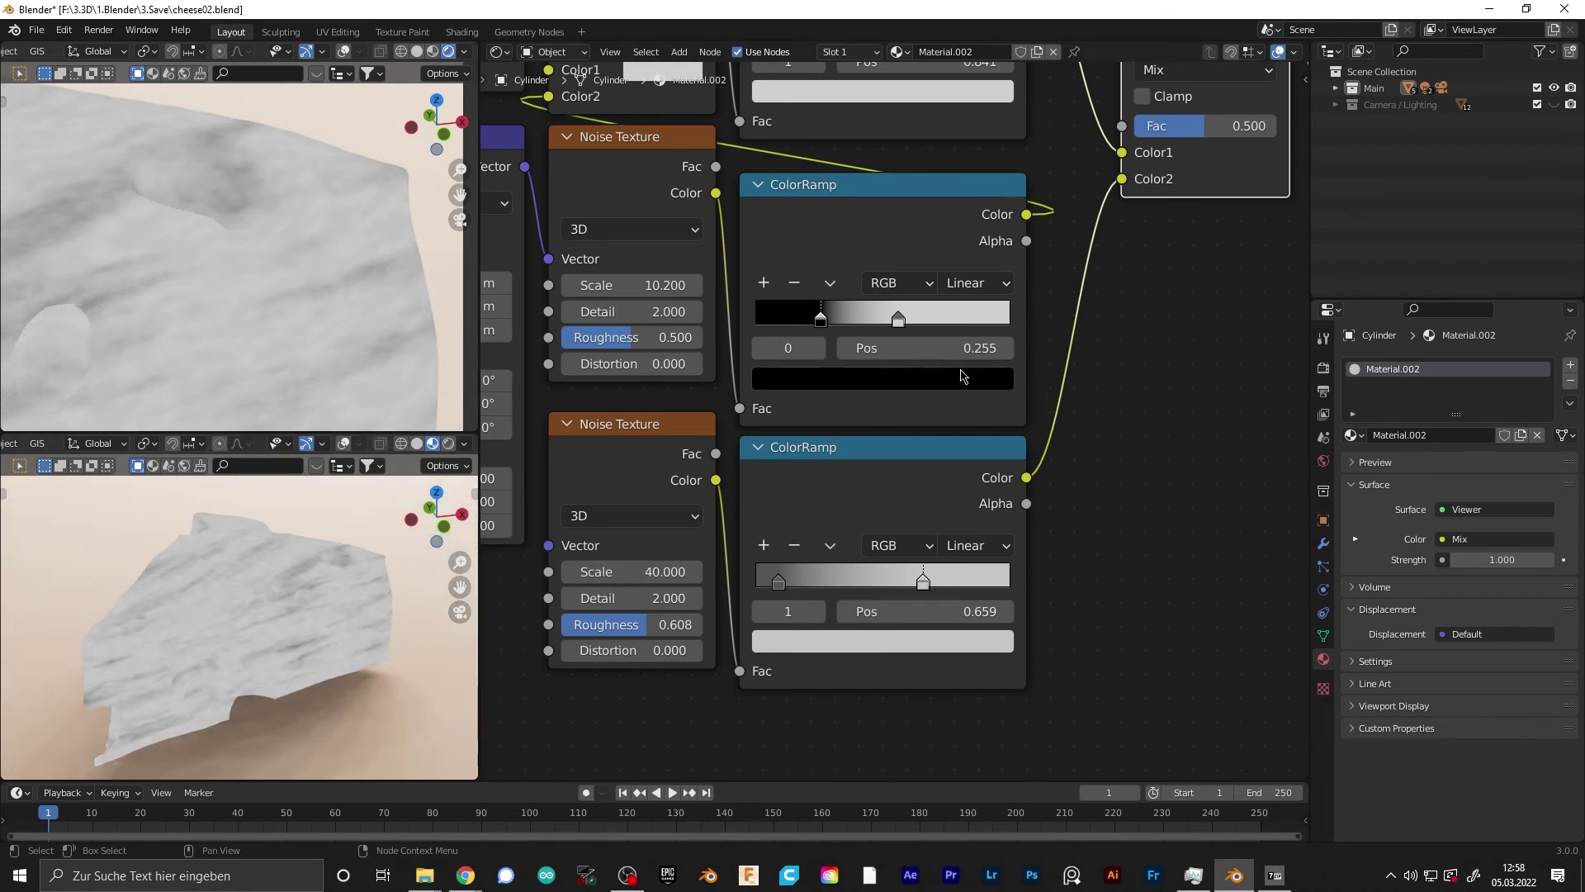
middle_click_drag(960, 376, 589, 617)
scroll(1074, 347, "down", 3)
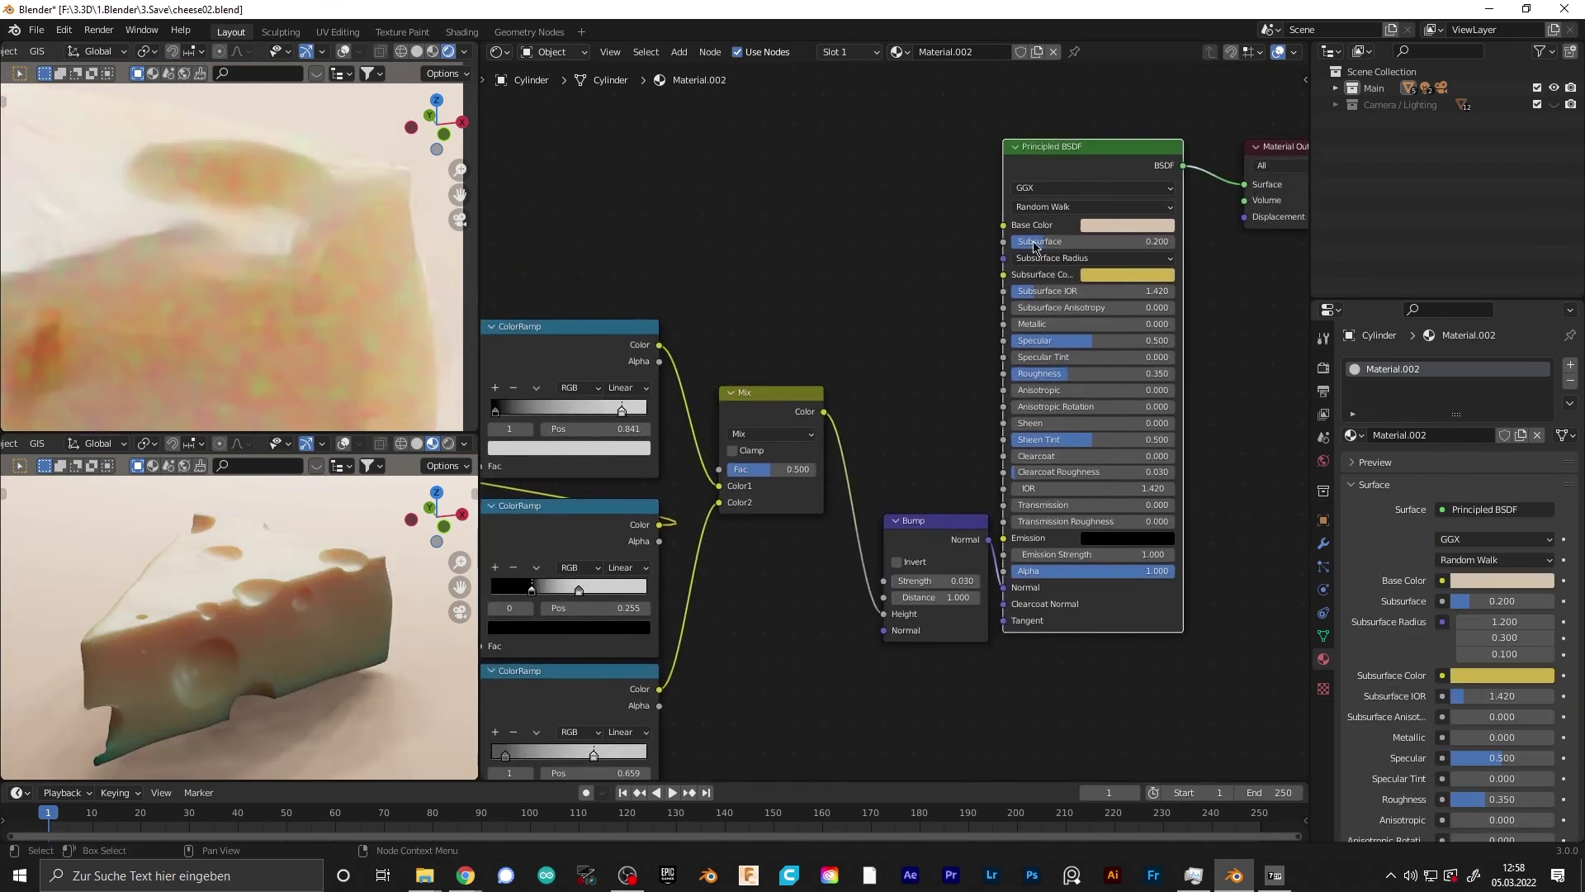
key("F12")
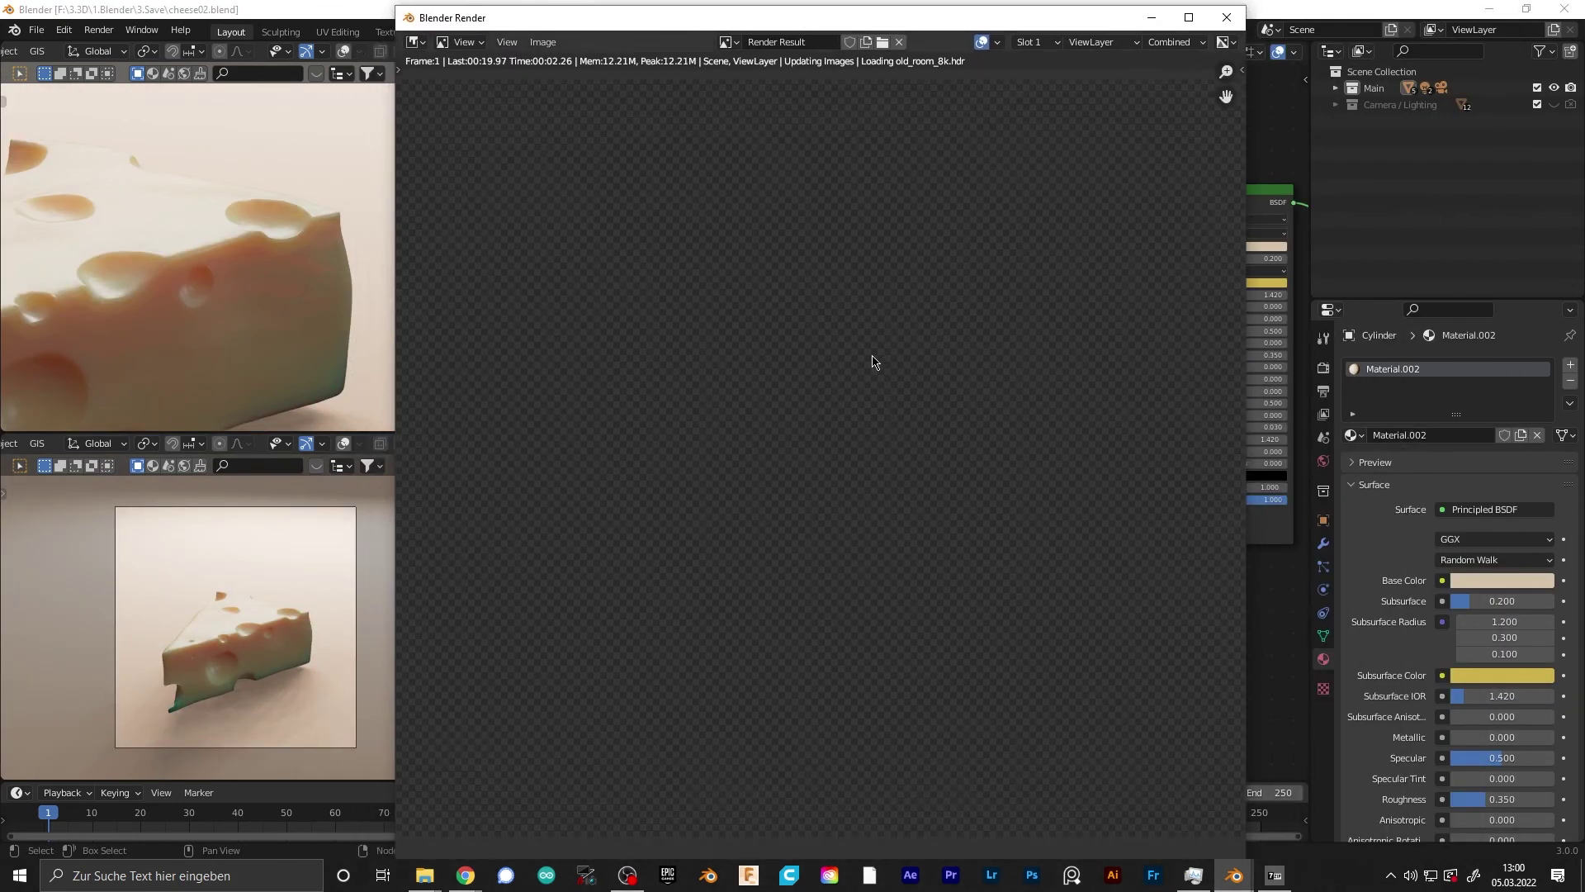